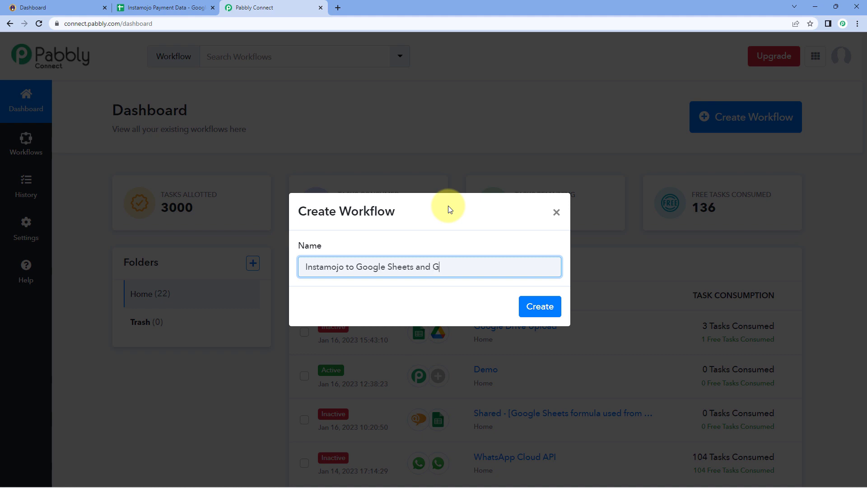
Create the 'Instamojo to Google Sheets and Gmail' workflow and reopen its trigger step to the app list.
click(538, 305)
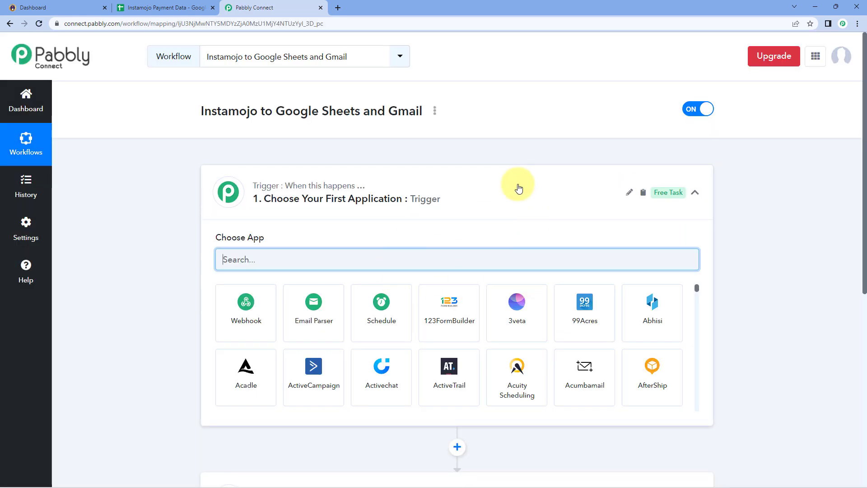
click(492, 184)
scroll(168, 181, down, 1)
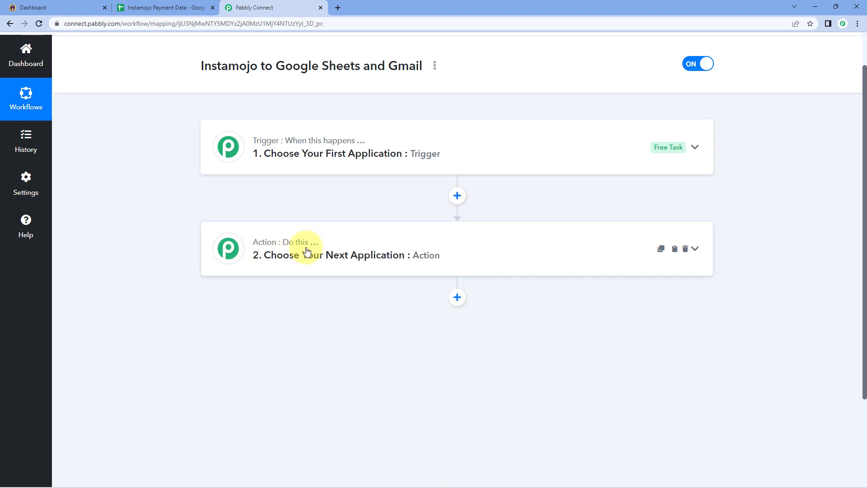
click(424, 144)
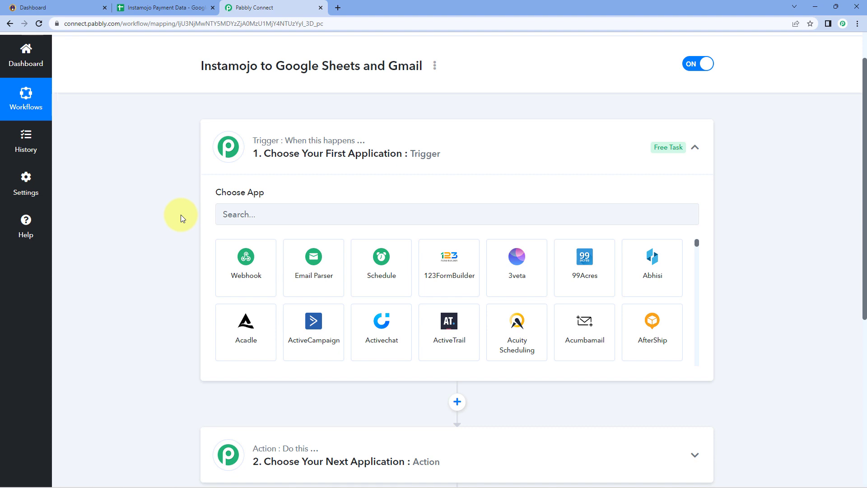
click(77, 7)
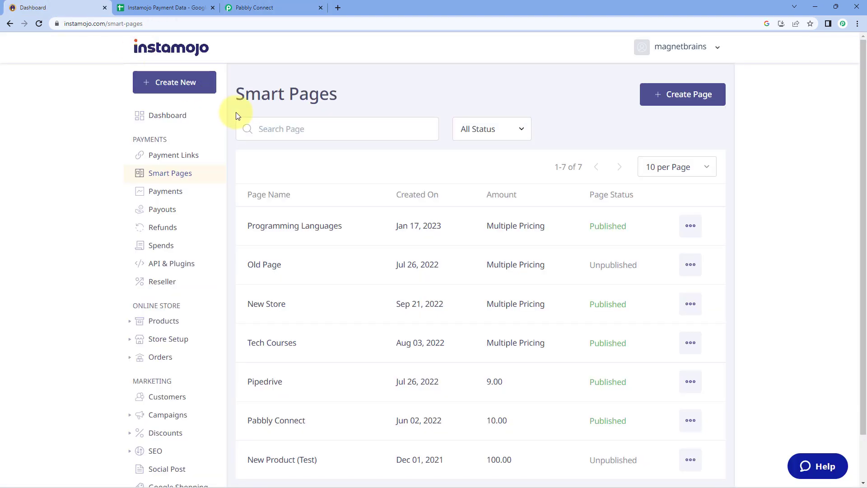
click(283, 7)
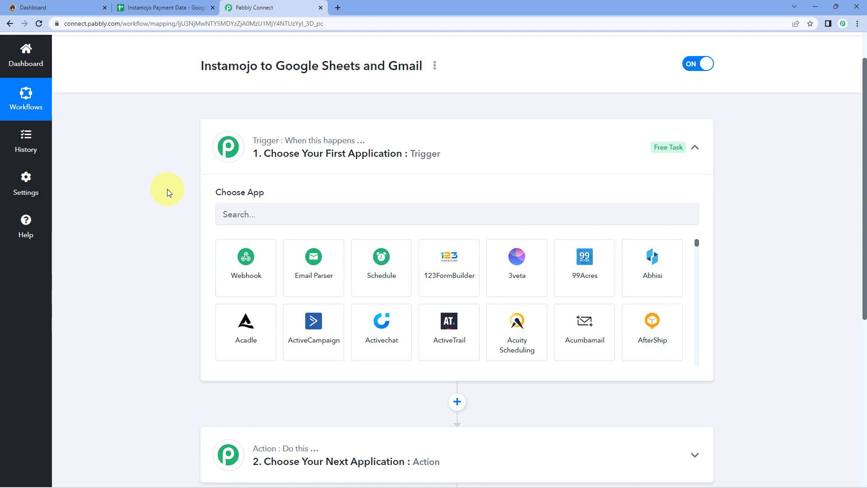
Set the trigger to Instamojo with New Sale as the trigger event.
scroll(168, 154, down, 1)
click(301, 170)
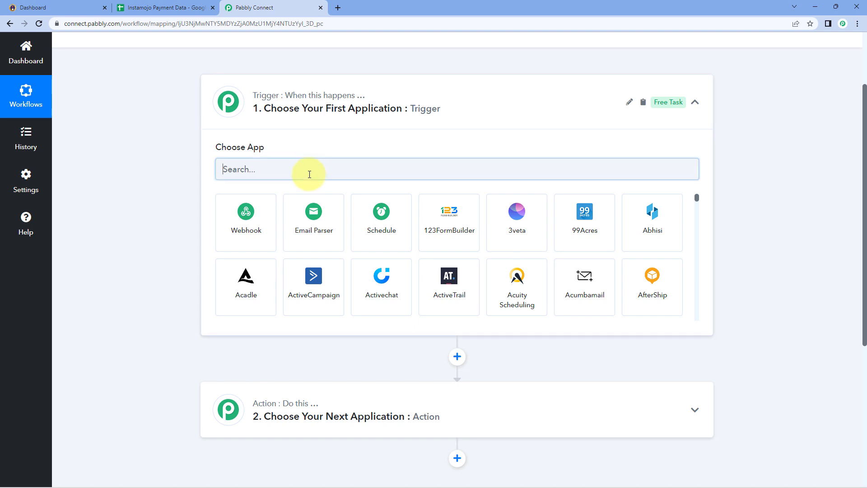
text(Instamojo)
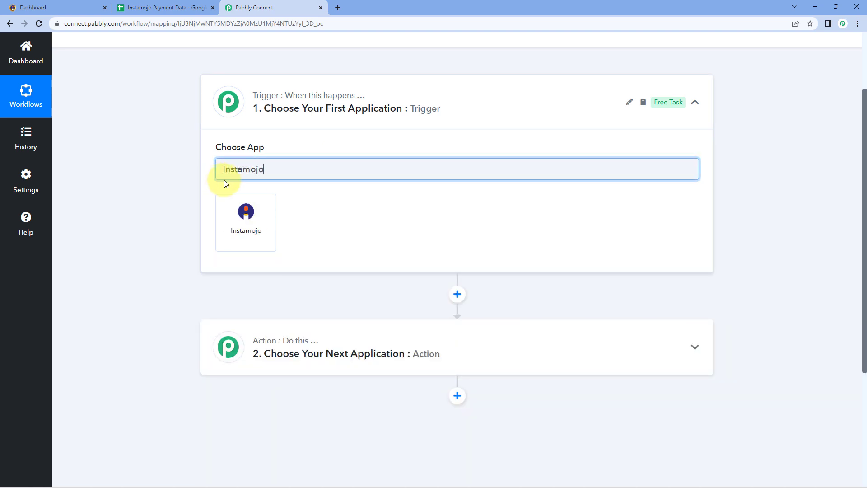
click(259, 207)
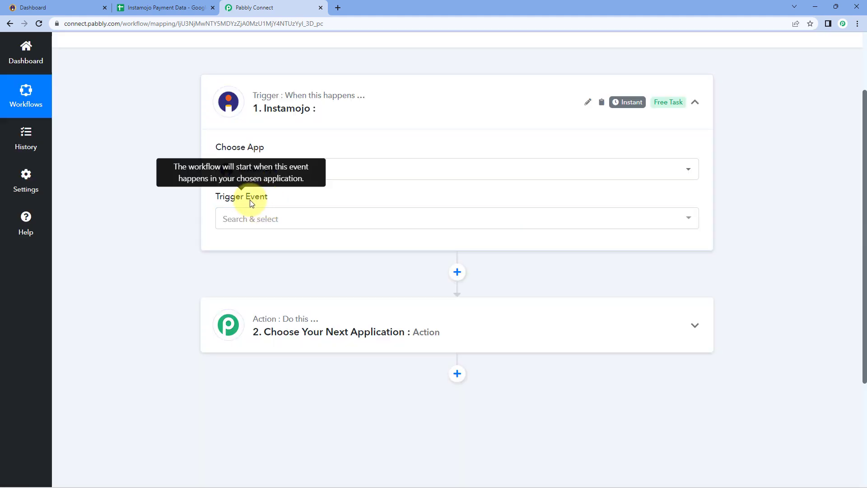
click(296, 219)
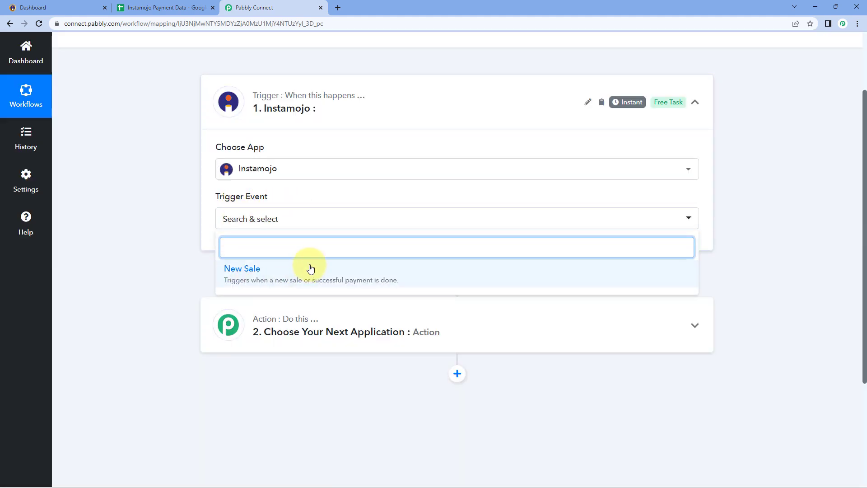
click(310, 271)
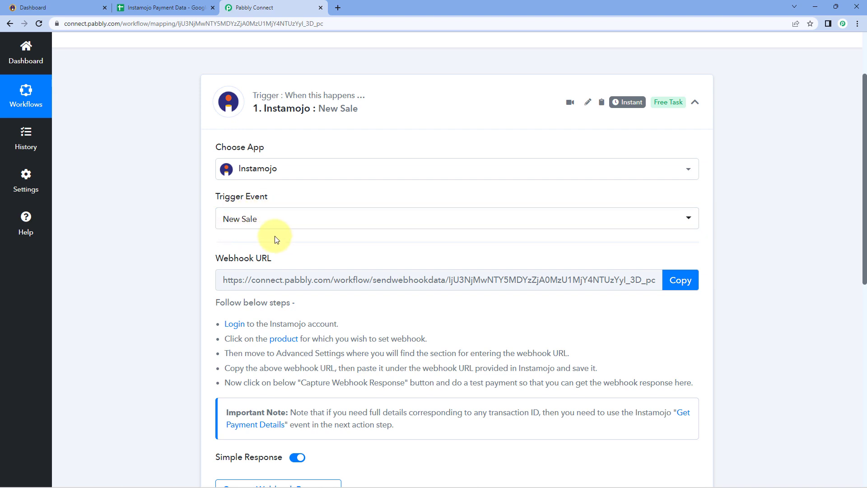
Copy the trigger's webhook URL and go to the Instamojo Smart Pages list.
mouse_move(222, 266)
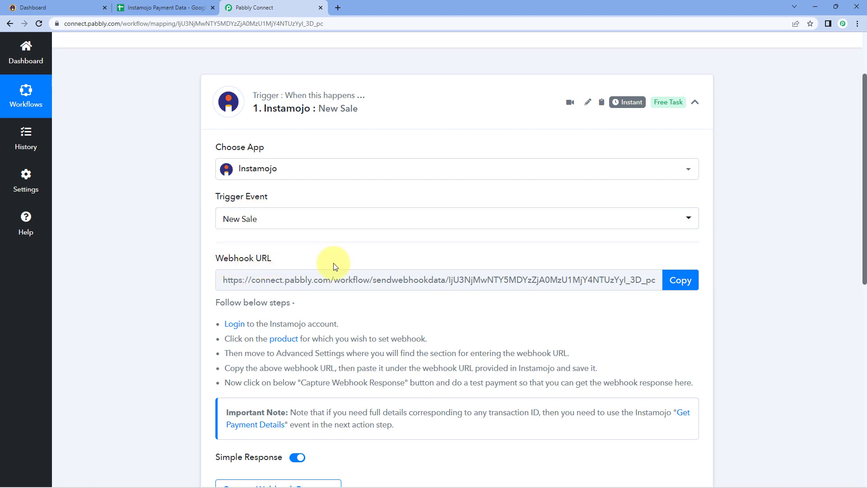
scroll(351, 247, down, 1)
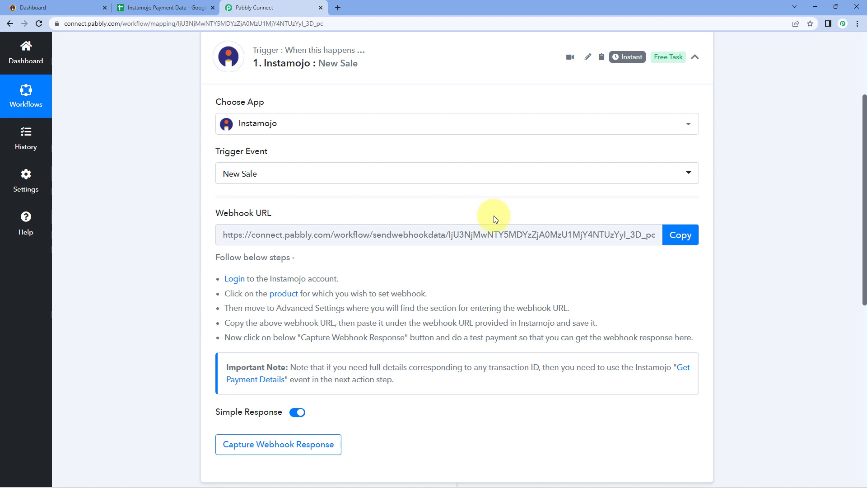
click(692, 235)
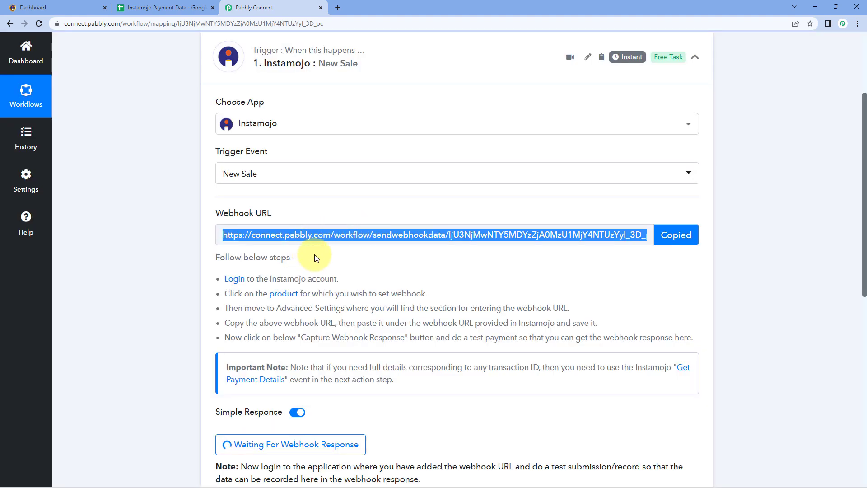
drag(221, 277, 689, 334)
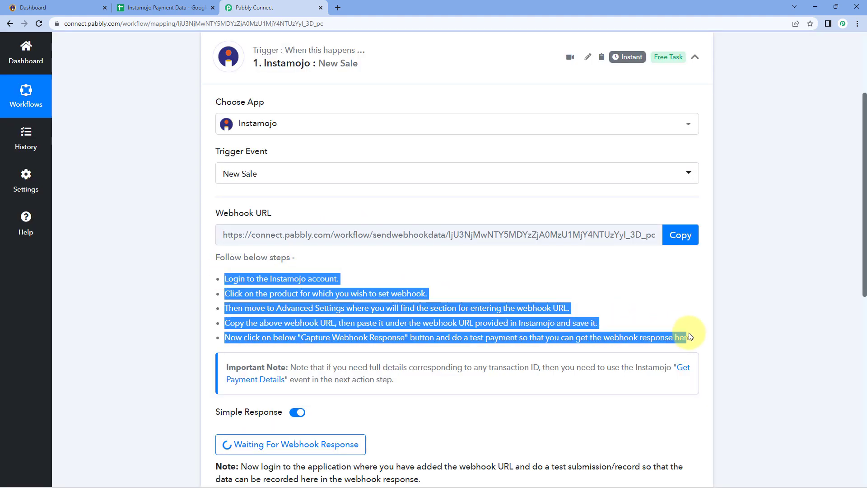
click(659, 312)
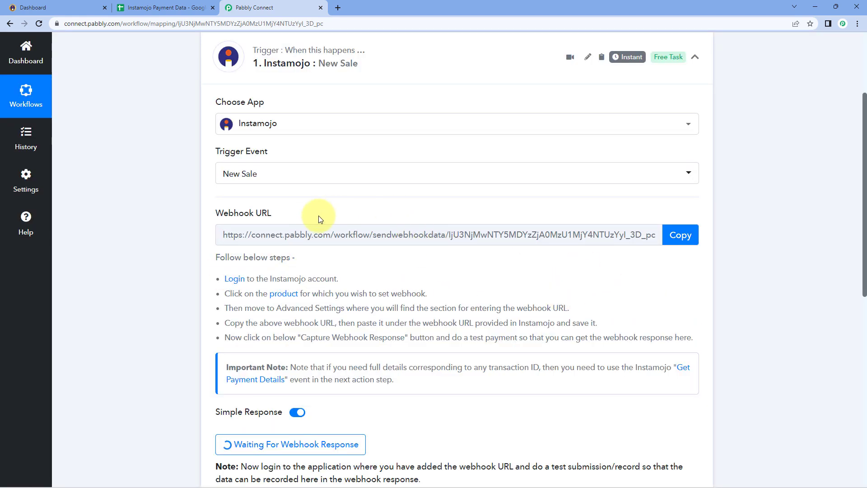
click(86, 3)
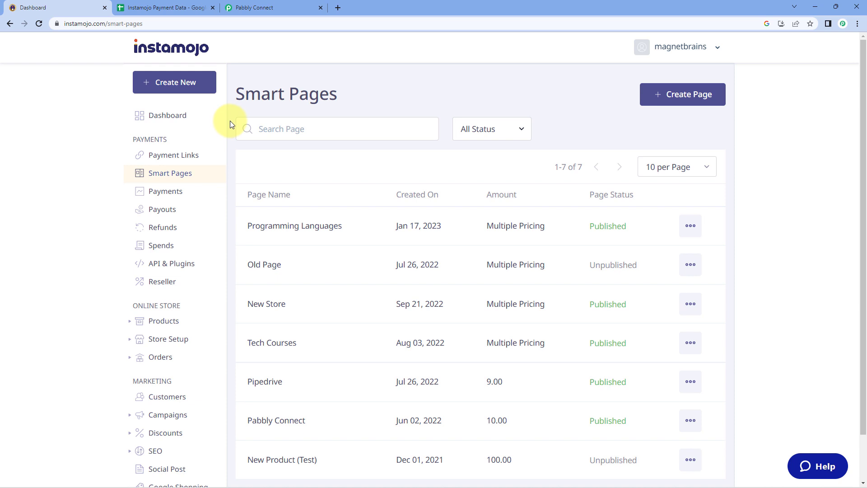
Open the Programming Languages smart page in Instamojo's editor.
click(195, 177)
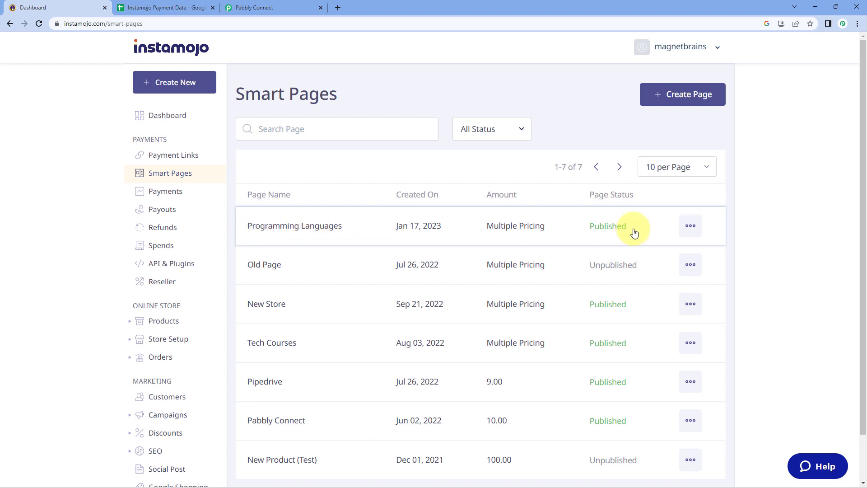
click(691, 224)
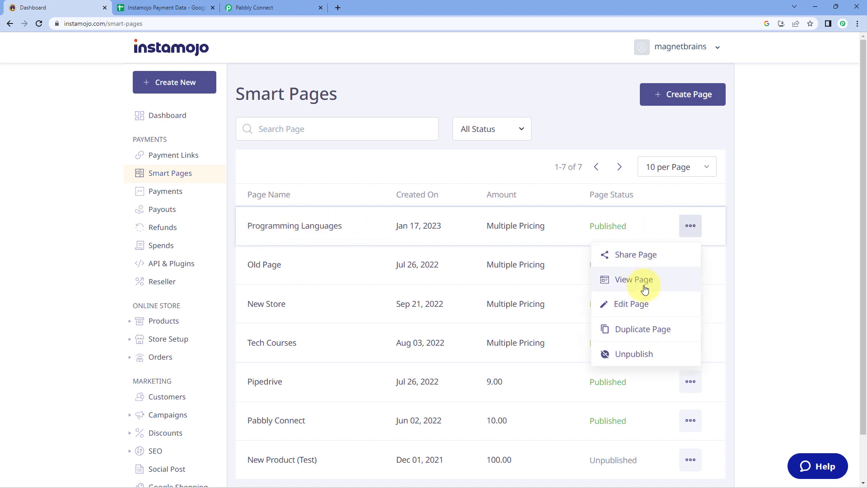
click(643, 304)
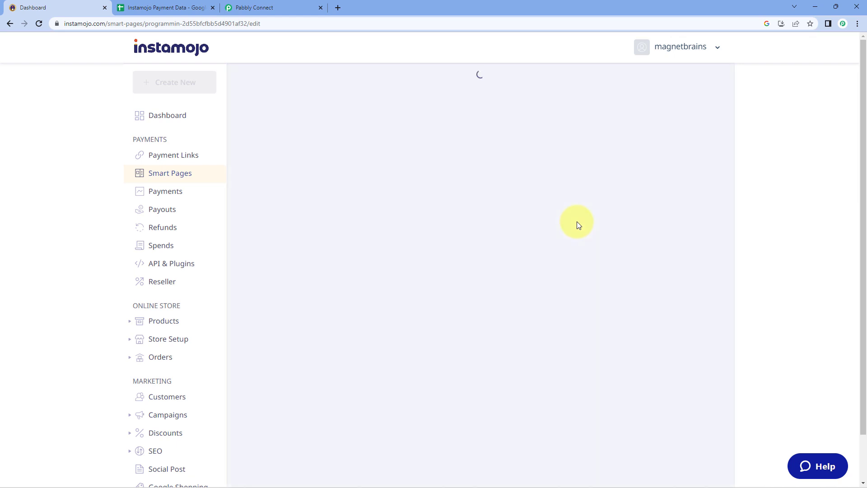
scroll(688, 208, down, 3)
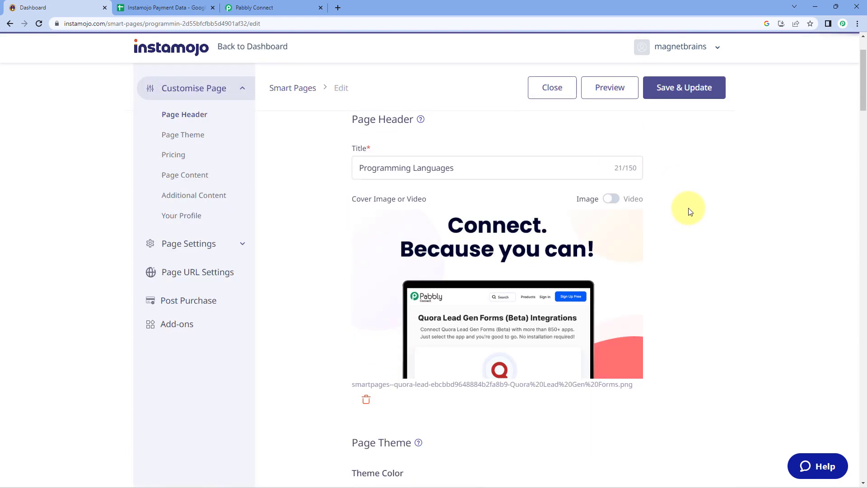
scroll(691, 209, up, 1)
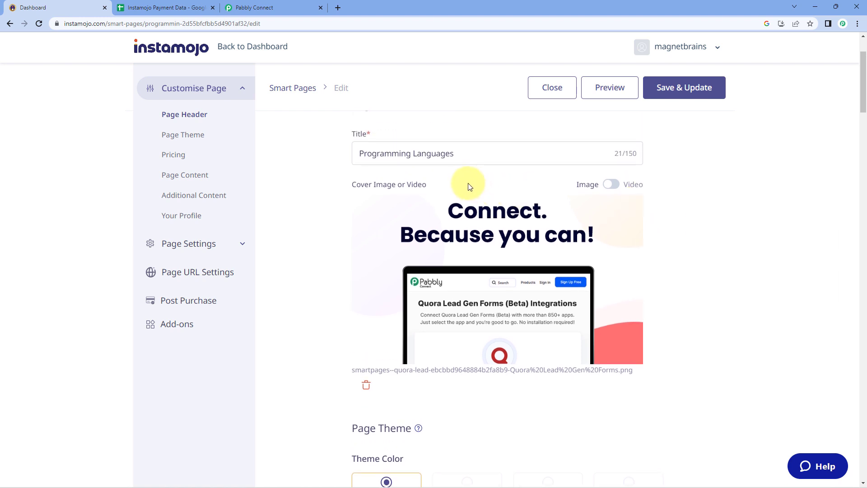
scroll(683, 199, down, 12)
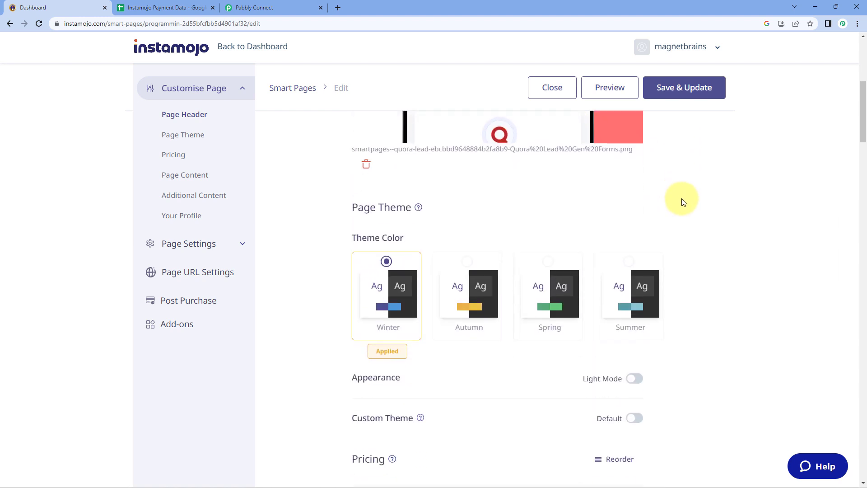
scroll(683, 202, down, 1)
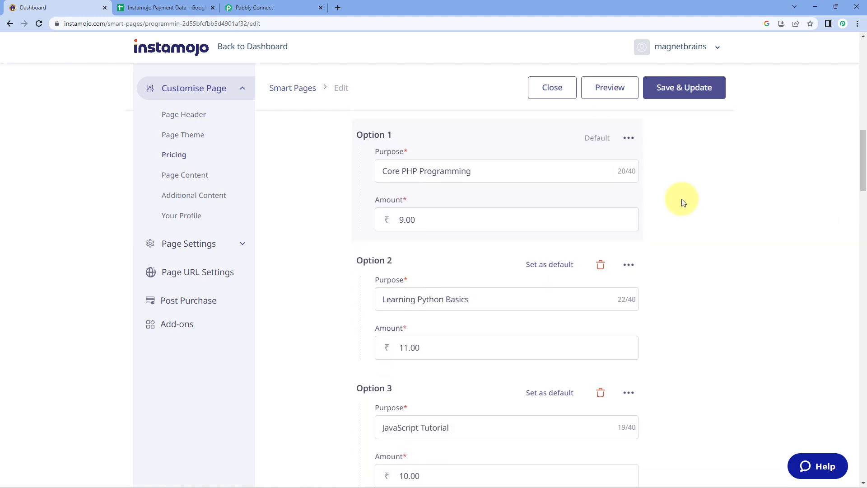
Review the pricing options: Core PHP Programming at 9.00, Learning Python Basics, and JavaScript Tutorial.
drag(489, 172, 340, 171)
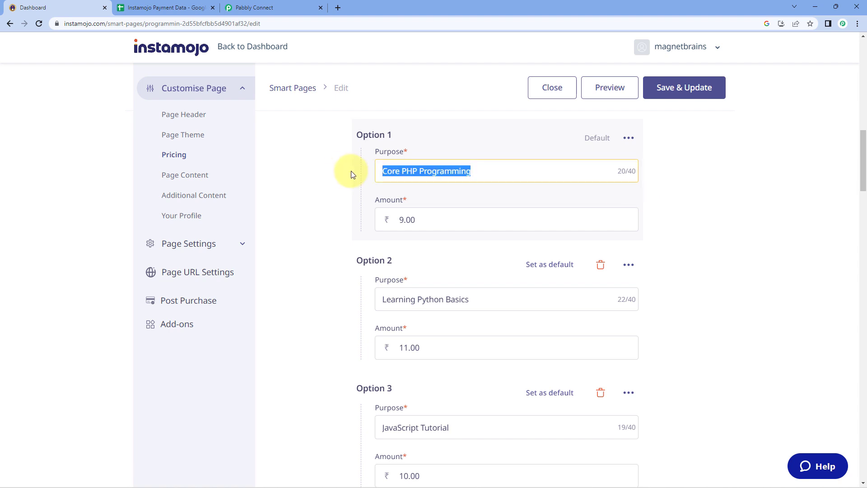
click(410, 172)
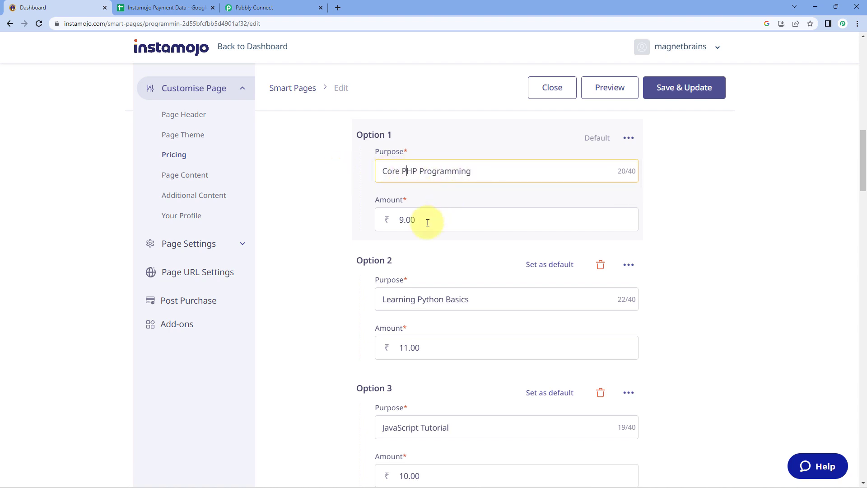
drag(426, 220, 379, 219)
click(681, 222)
scroll(681, 222, down, 1)
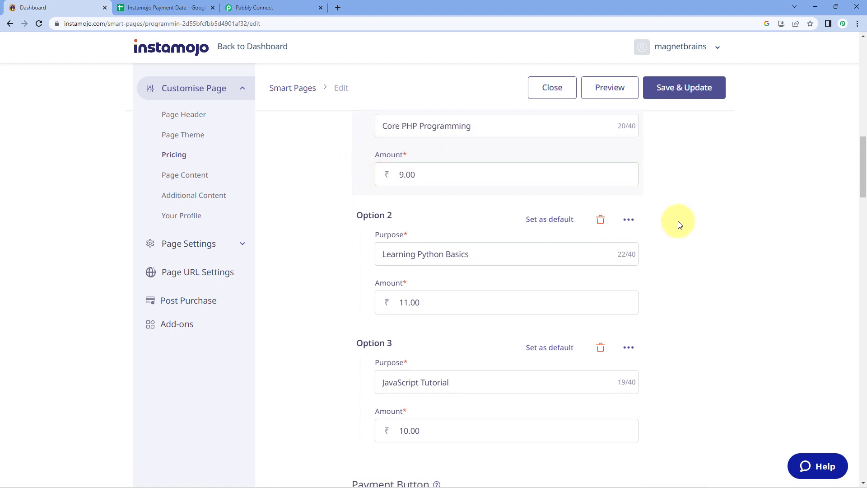
drag(478, 253, 378, 258)
drag(435, 302, 359, 302)
click(346, 283)
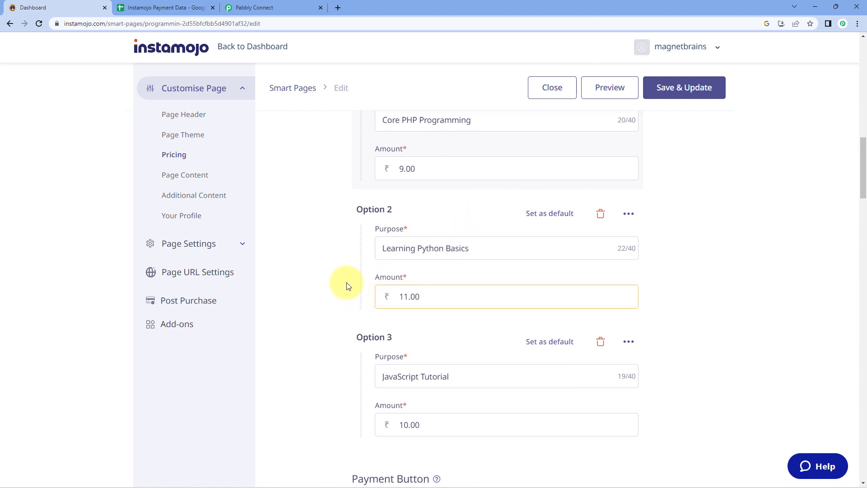
scroll(436, 286, down, 2)
drag(464, 290, 342, 296)
click(342, 296)
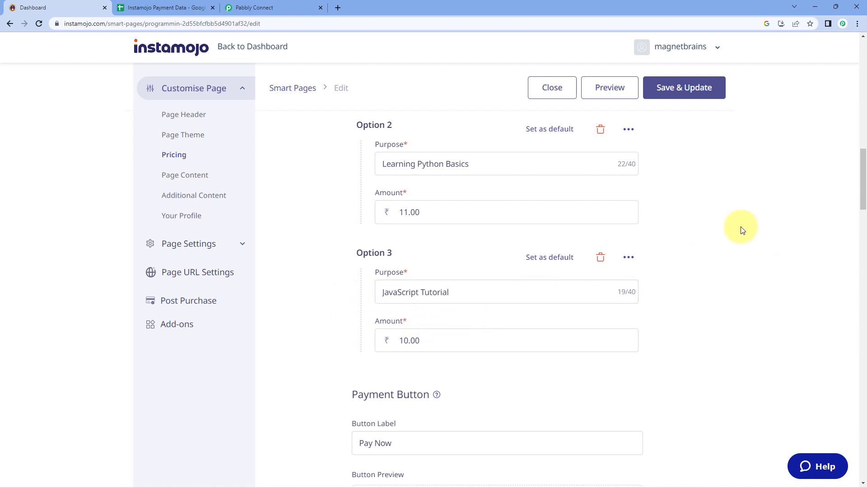
Check the Pabbly Connect webhook URL, then return to the smart page editor.
scroll(721, 233, up, 2)
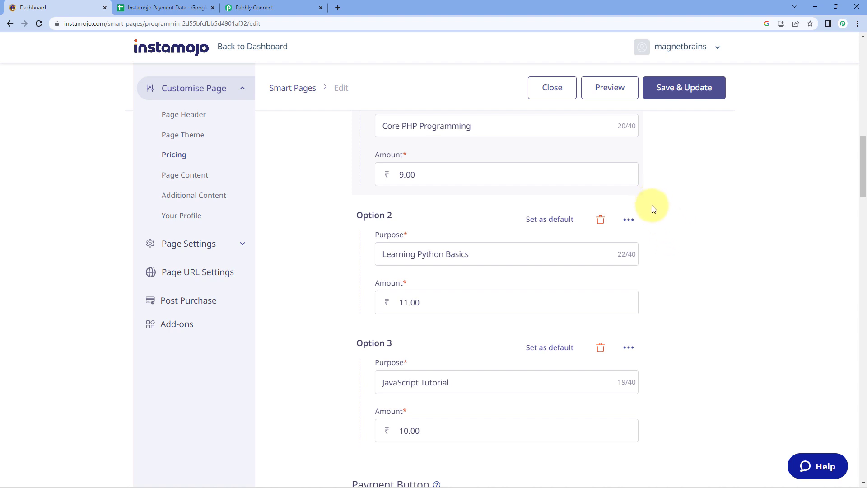
scroll(656, 212, down, 8)
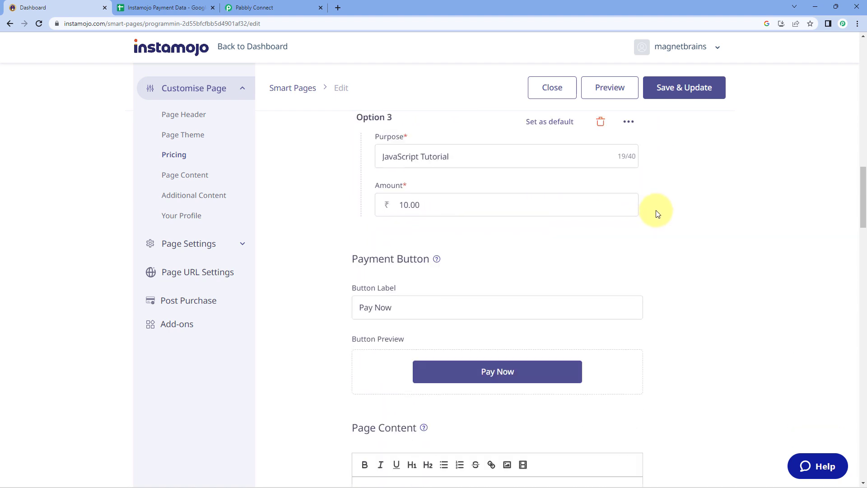
scroll(564, 235, down, 1)
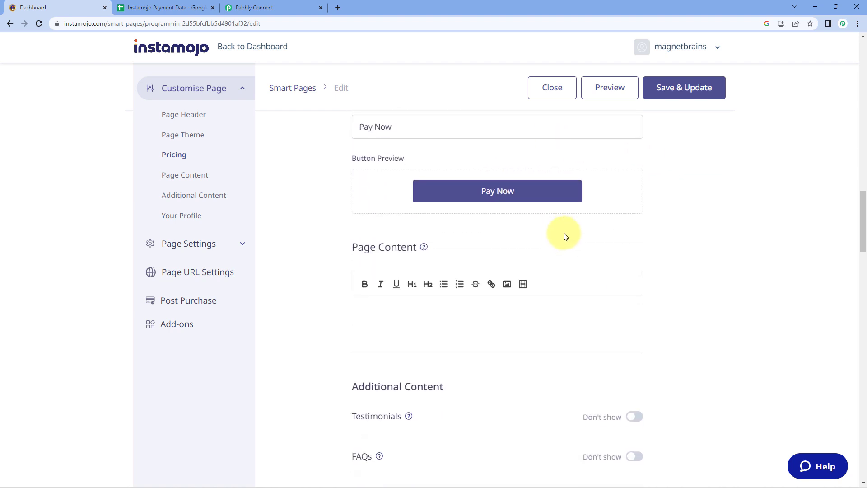
scroll(650, 190, up, 3)
scroll(651, 189, up, 3)
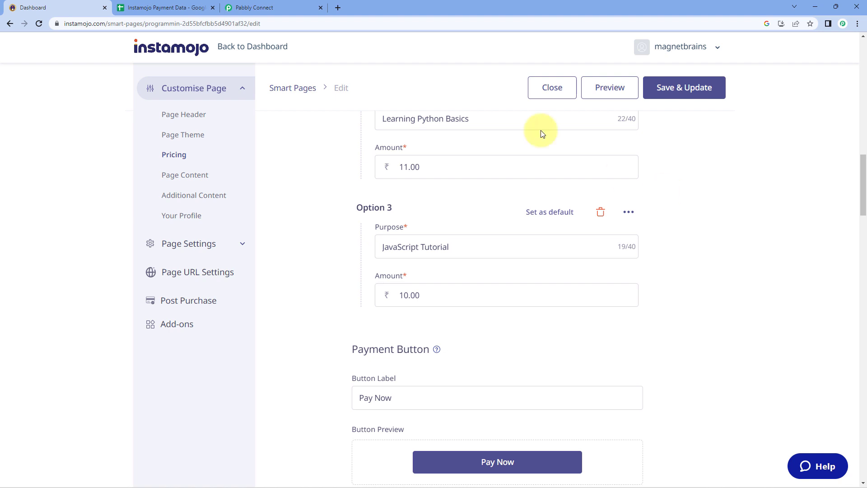
click(284, 8)
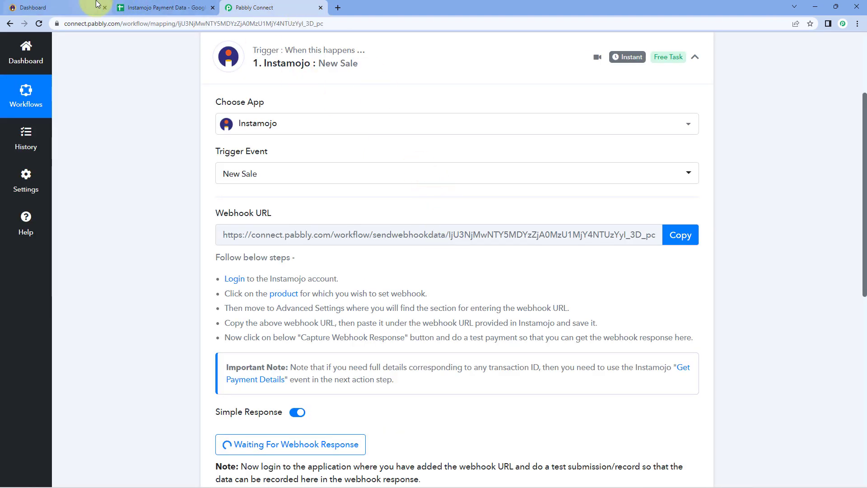
click(61, 8)
Turn on Add Webhook in the smart page's Page Settings and select its empty URL field.
scroll(707, 204, down, 10)
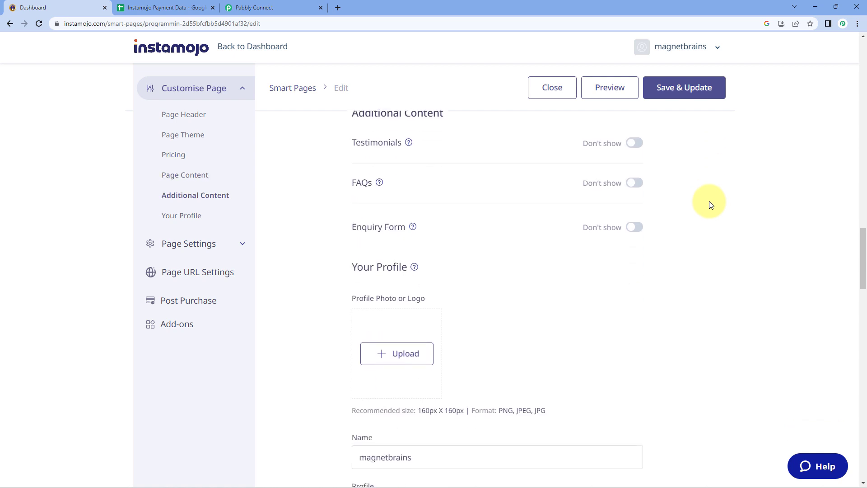
scroll(711, 206, down, 5)
scroll(707, 204, down, 10)
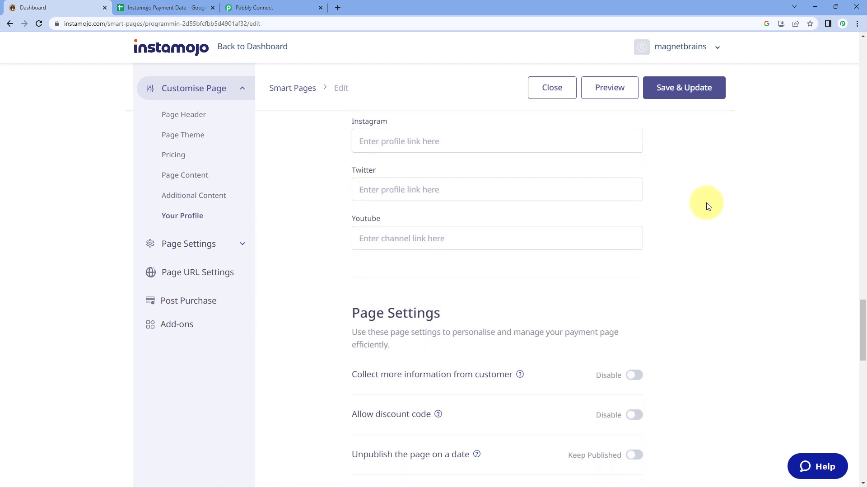
scroll(639, 170, down, 4)
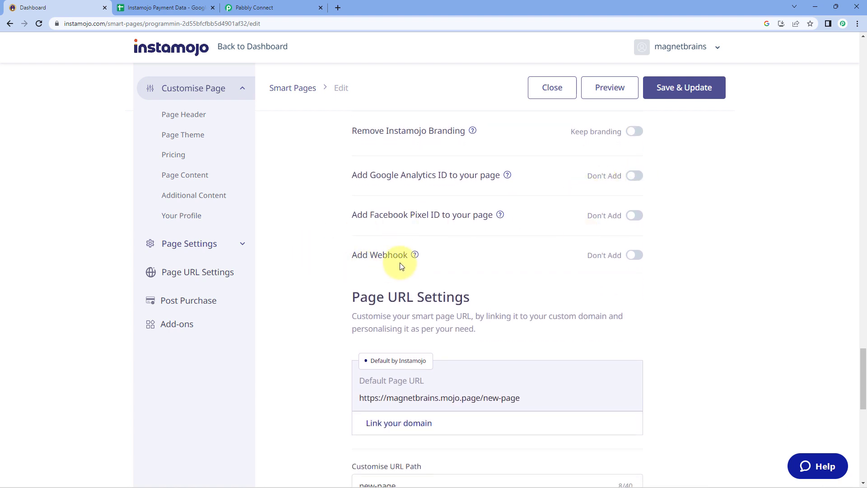
click(633, 258)
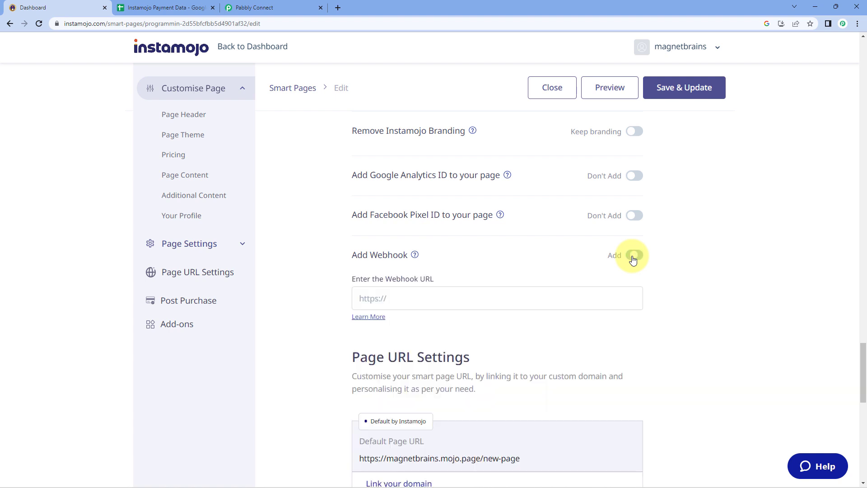
click(392, 296)
click(253, 7)
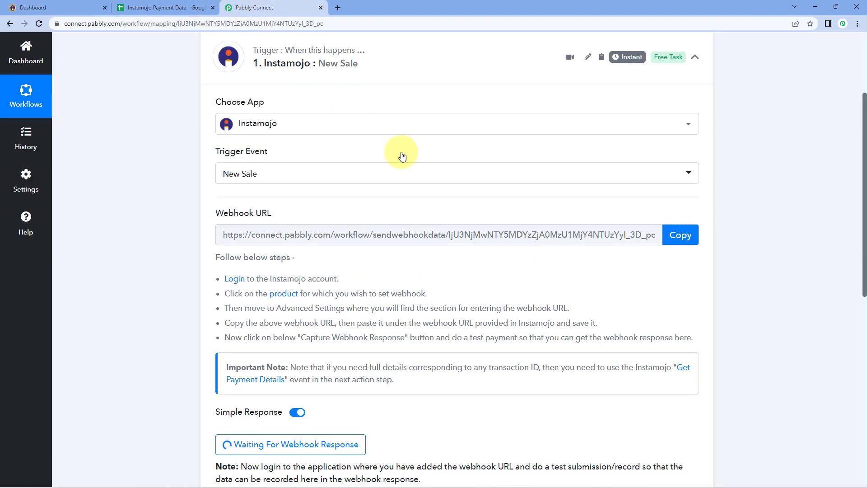
Paste the Pabbly webhook URL into the smart page's webhook field and save the Programming Languages page.
click(680, 235)
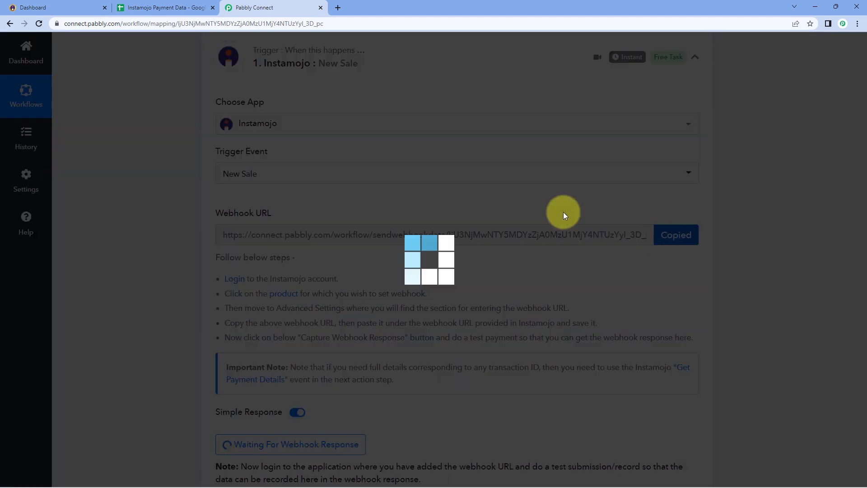
click(54, 7)
right_click(384, 296)
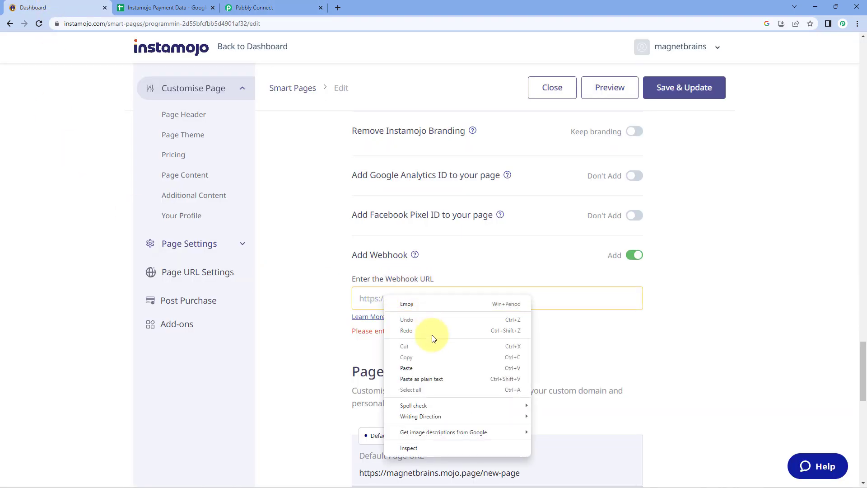
click(406, 368)
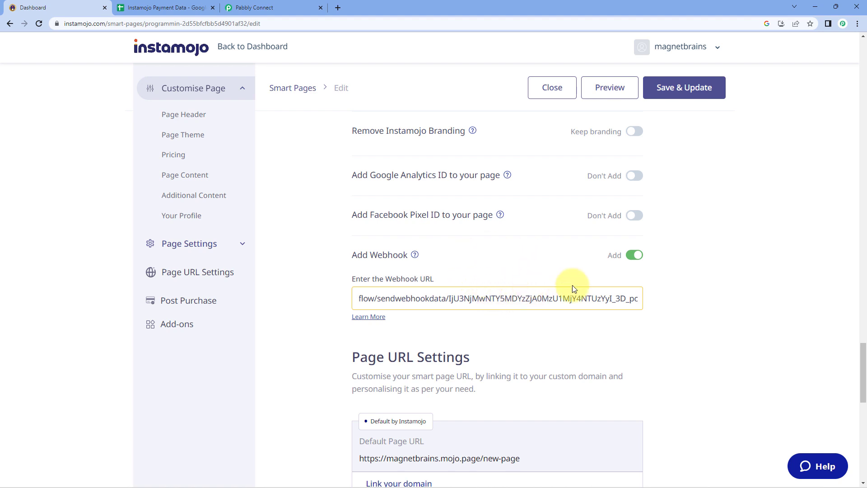
click(682, 92)
click(473, 203)
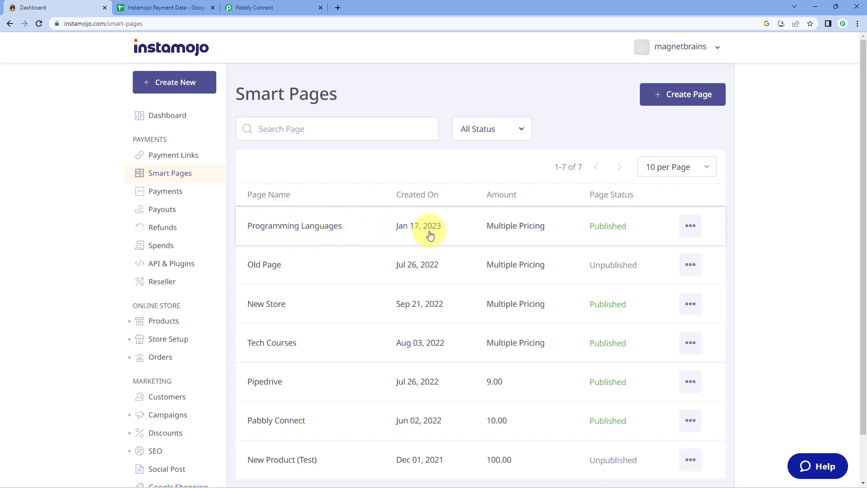
click(293, 5)
click(172, 196)
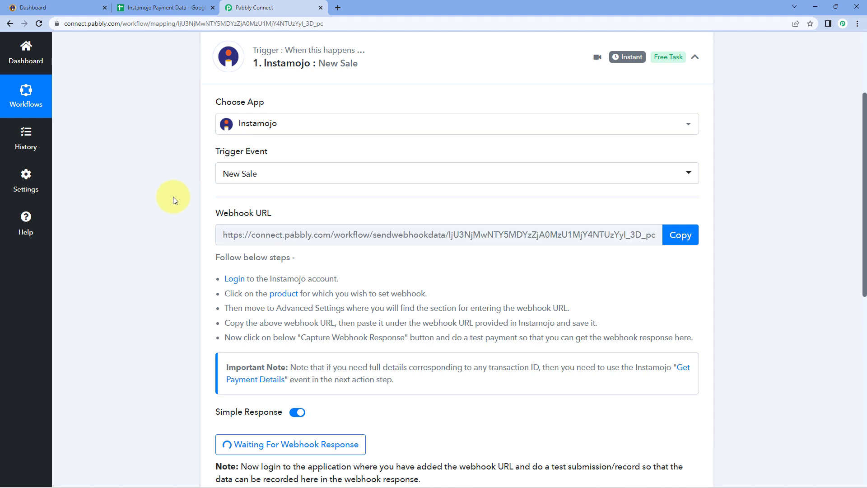
scroll(172, 196, down, 5)
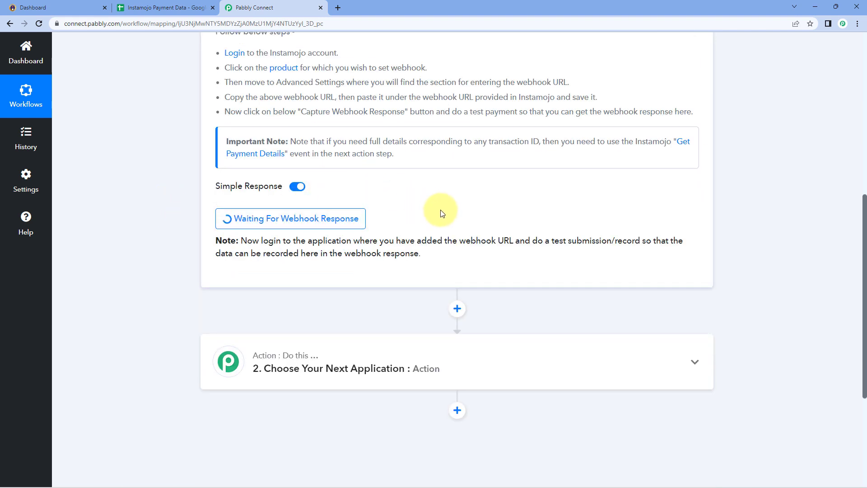
click(50, 6)
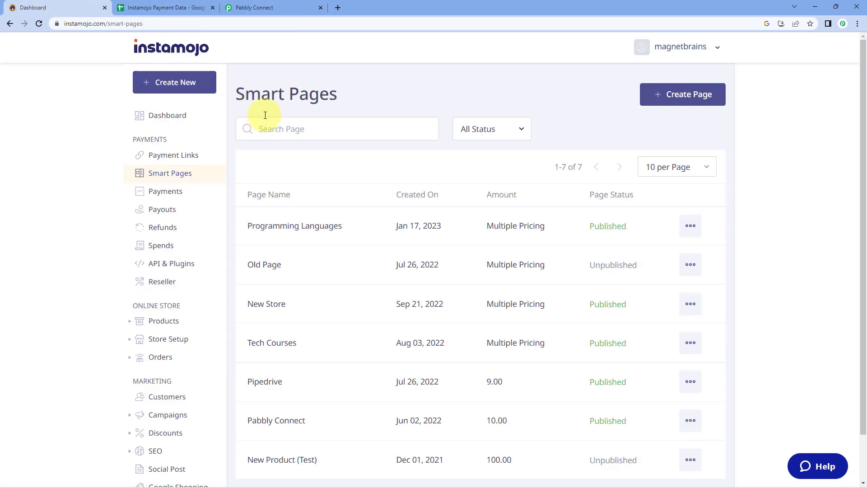
click(296, 9)
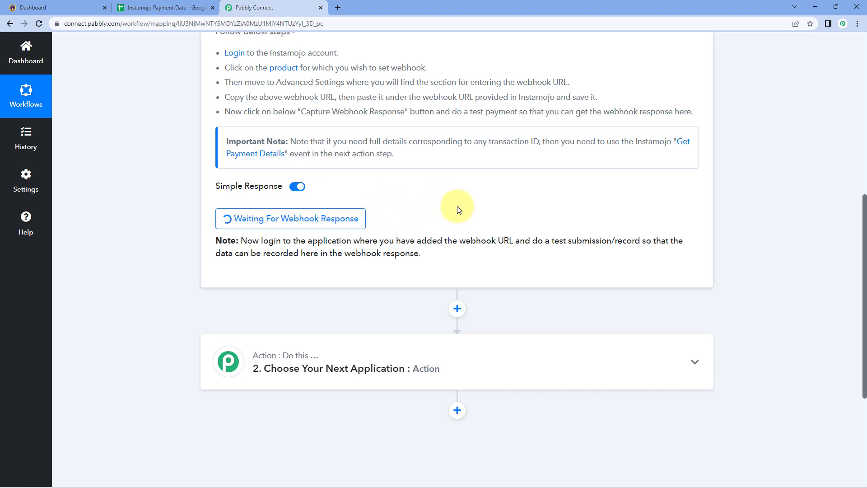
scroll(457, 209, up, 4)
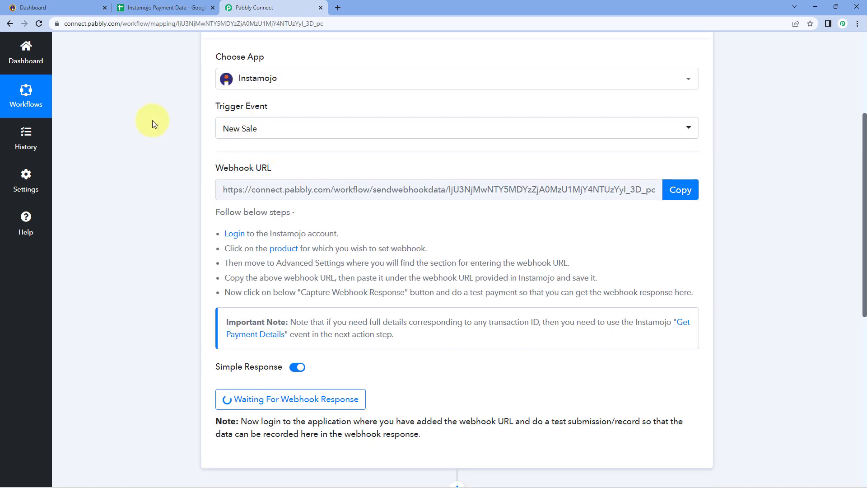
click(76, 5)
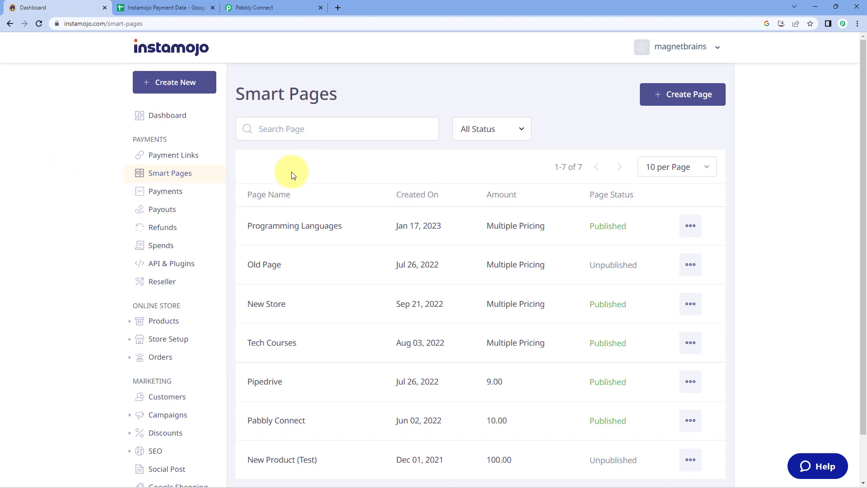
Copy the Programming Languages page's share link and load it in a new browser tab.
click(691, 225)
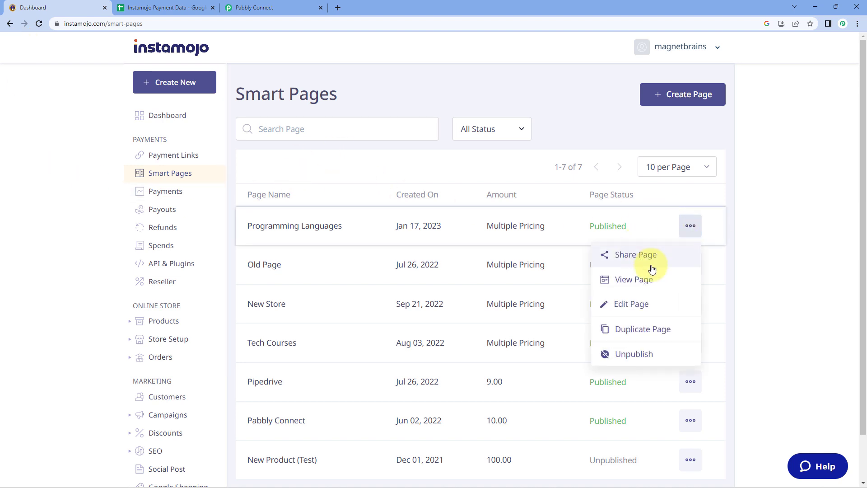
click(653, 255)
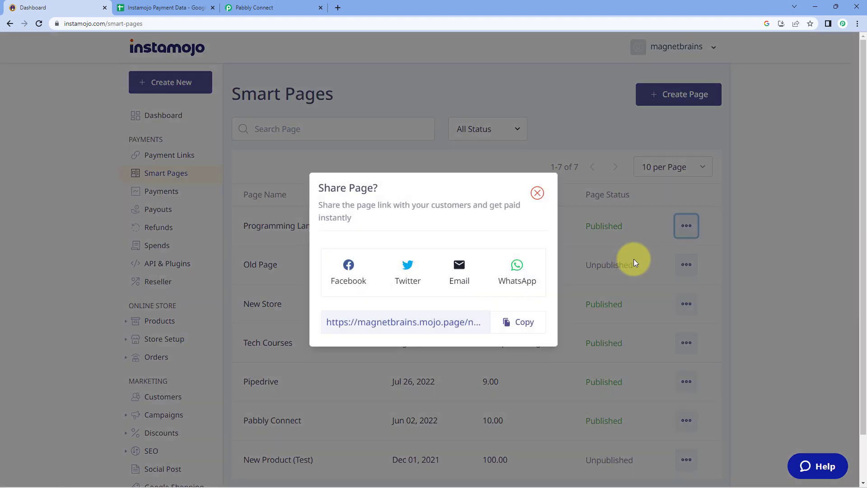
click(520, 320)
click(538, 195)
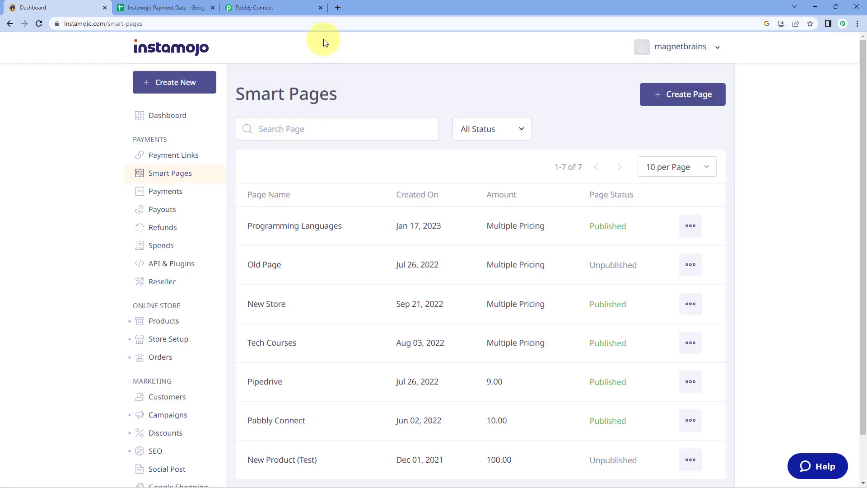
click(337, 7)
right_click(338, 23)
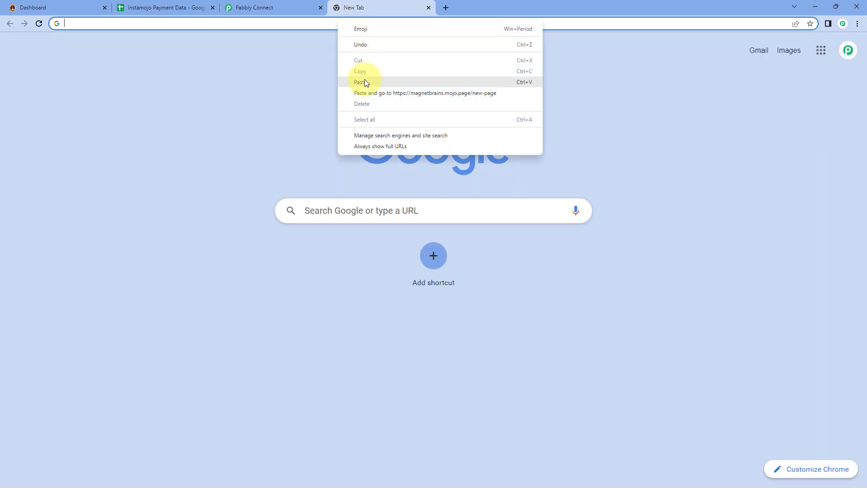
click(365, 81)
key(Return)
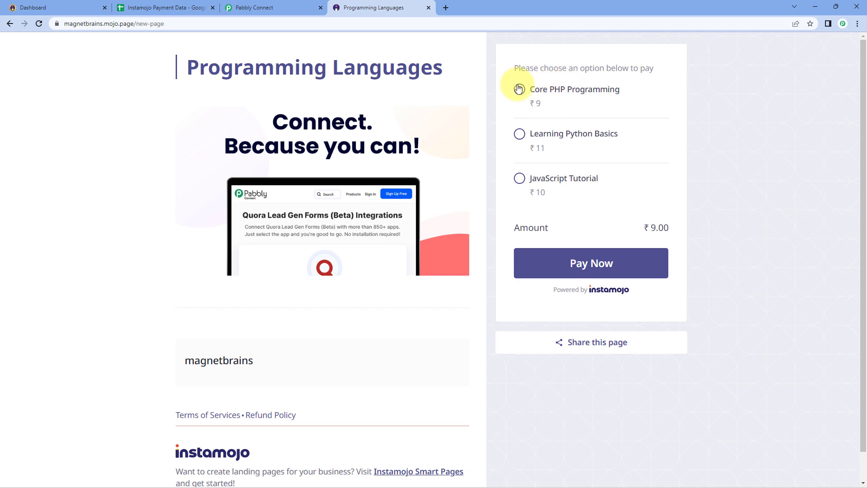
Check out Core PHP Programming with a dummy customer's name and mobile number, then submit payment.
click(610, 267)
click(267, 164)
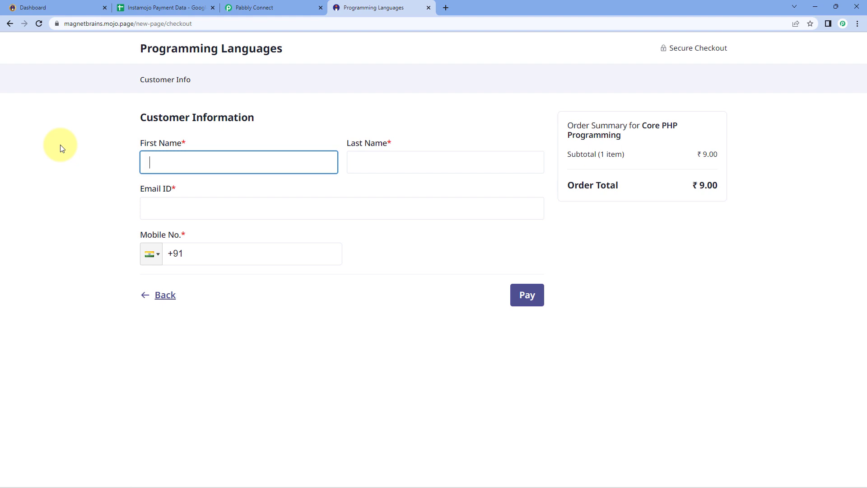
text(Dummy)
key(Tab)
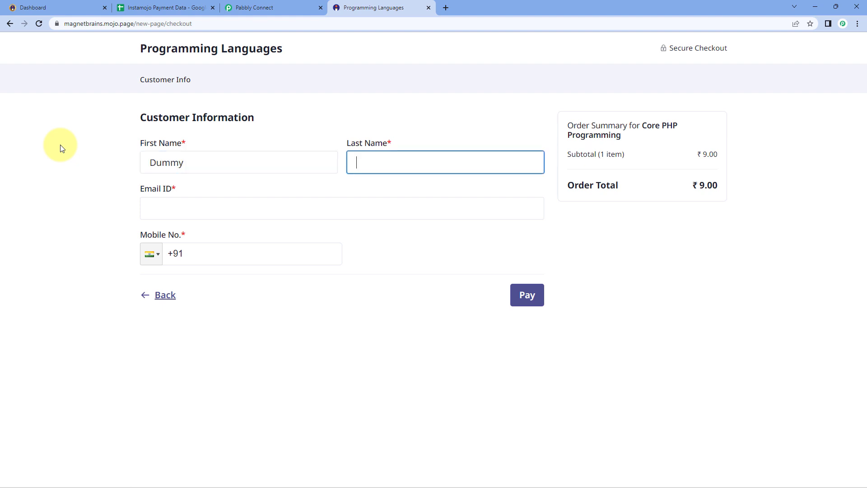
text(Customer)
key(Tab)
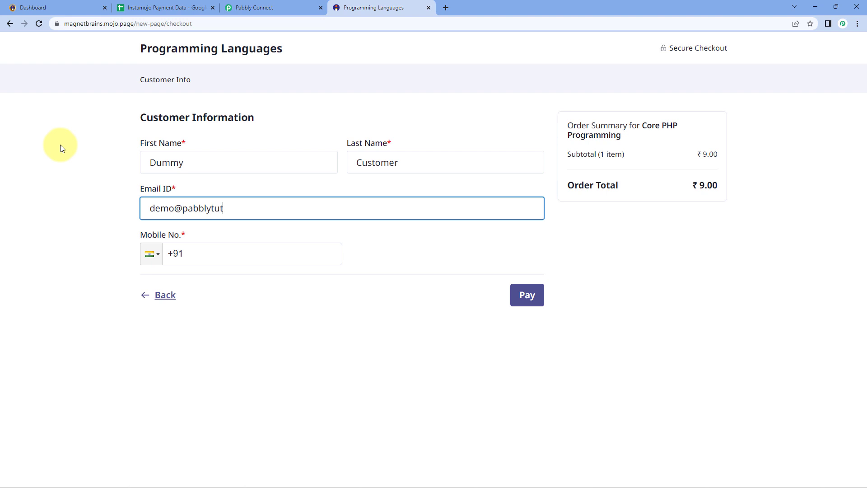
key(Tab)
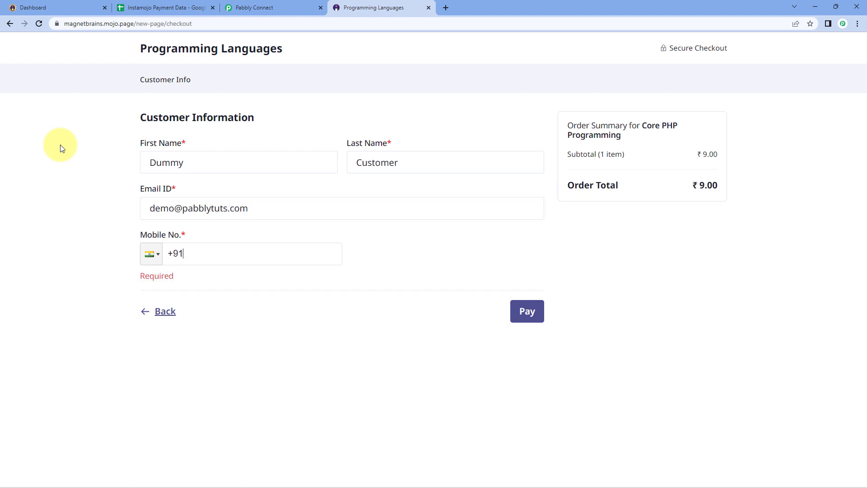
text(••••••••••)
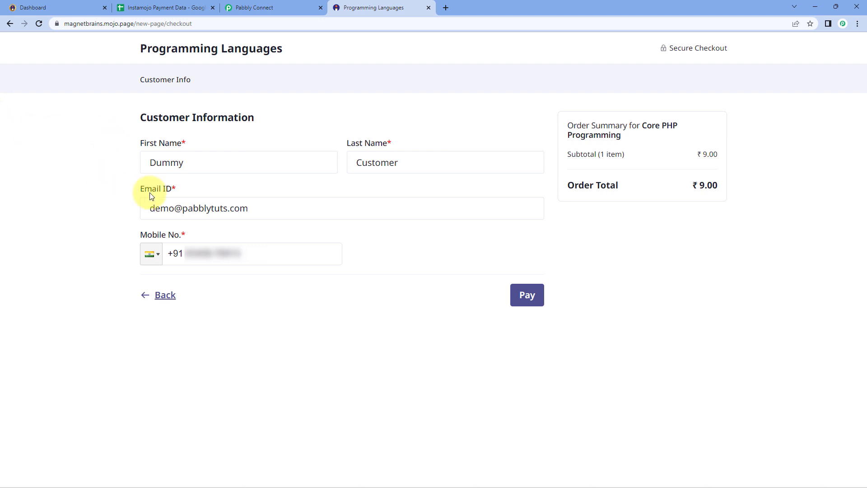
click(517, 298)
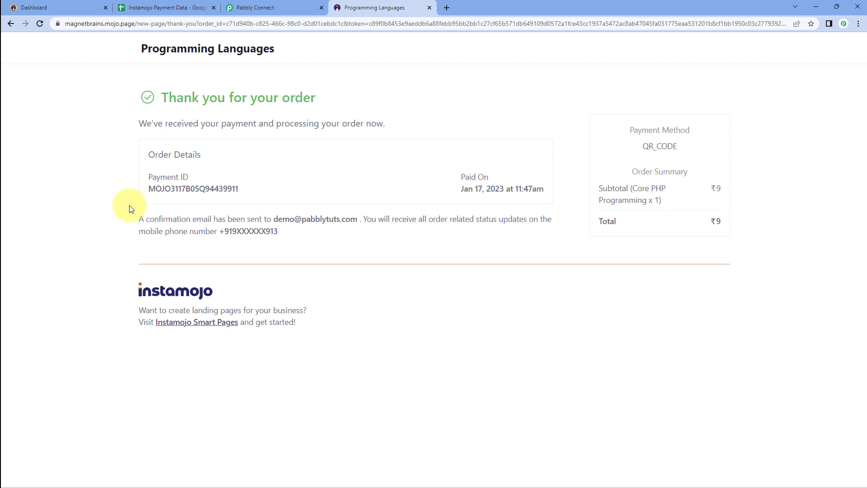
click(287, 5)
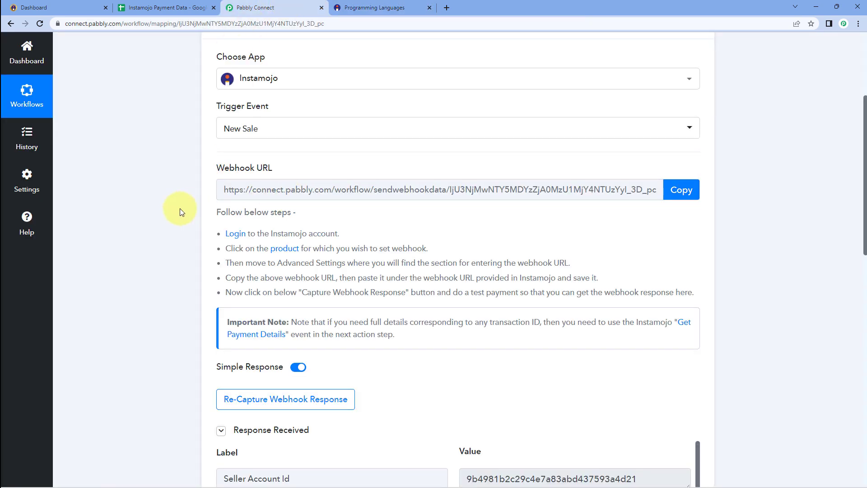
scroll(180, 208, down, 5)
scroll(180, 210, down, 1)
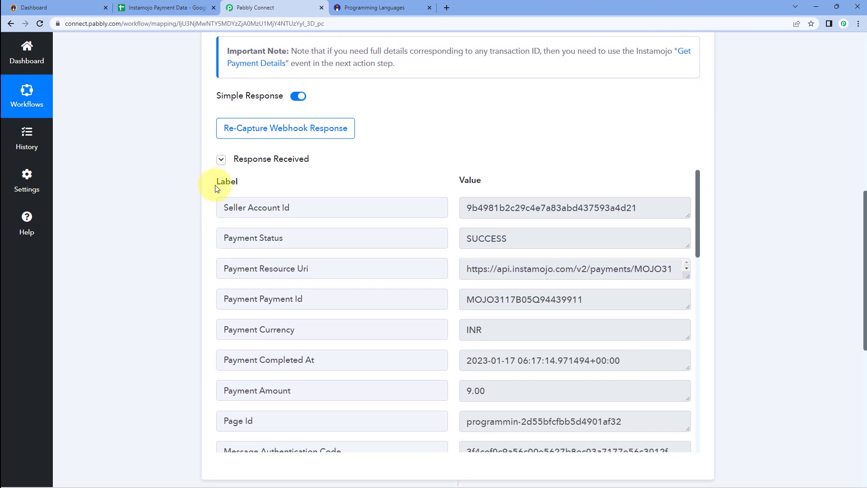
mouse_move(240, 167)
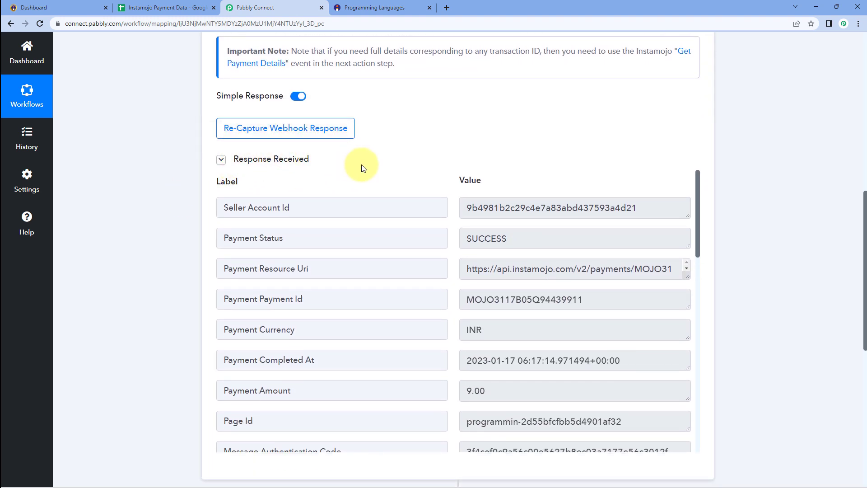
scroll(437, 150, down, 1)
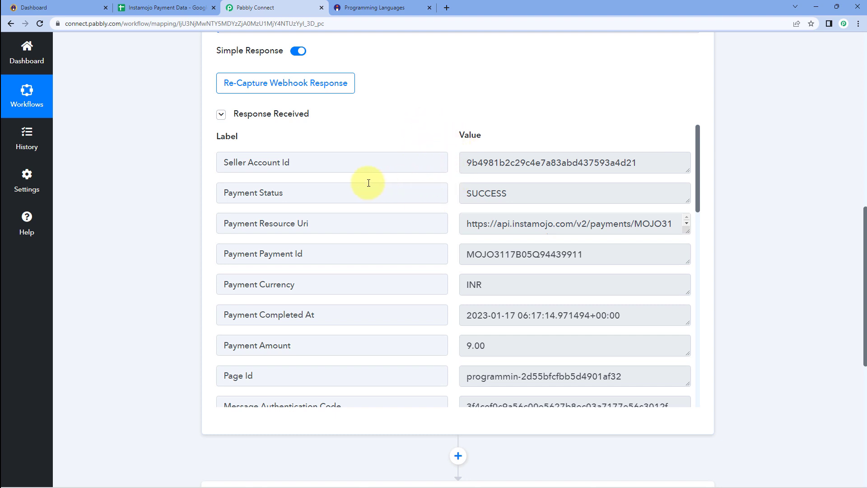
drag(296, 164, 223, 167)
drag(301, 194, 224, 191)
click(298, 188)
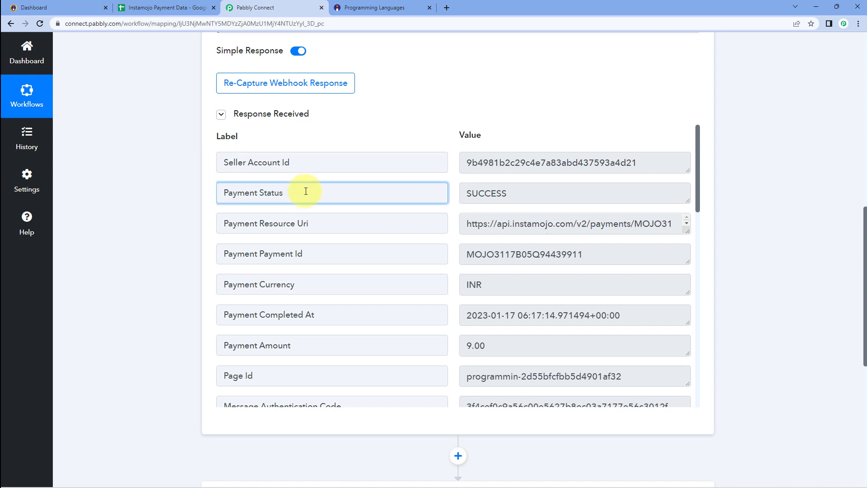
click(461, 194)
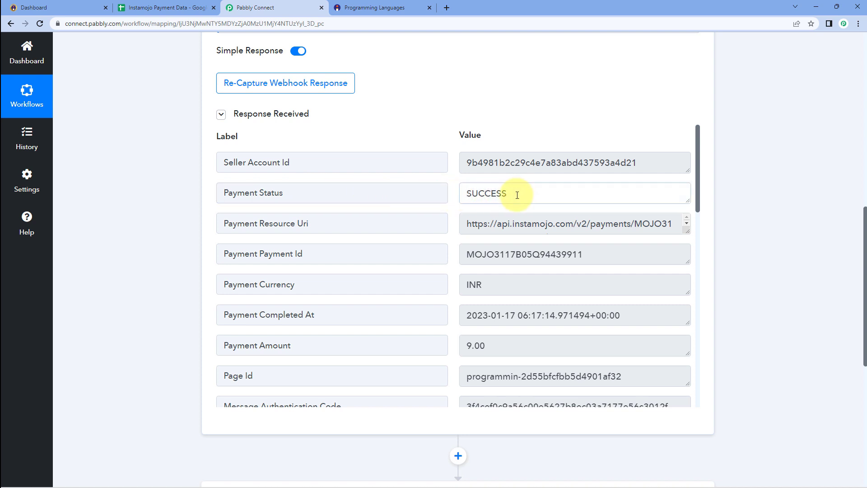
drag(517, 195, 445, 194)
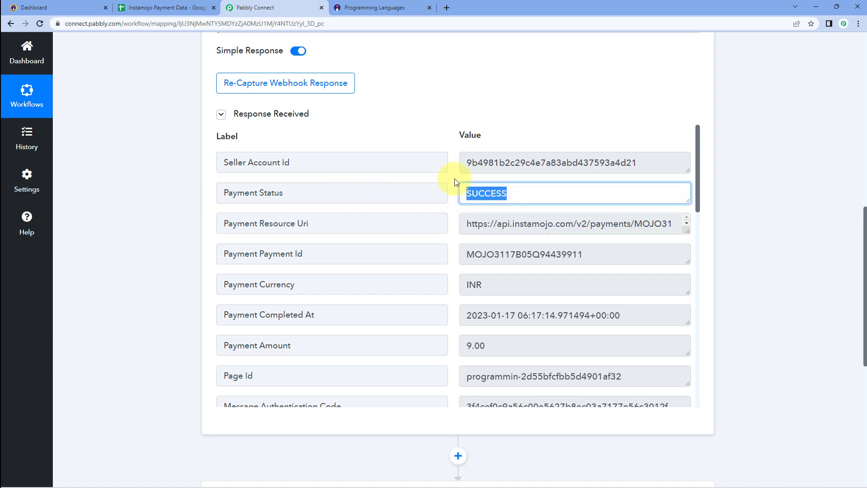
click(514, 193)
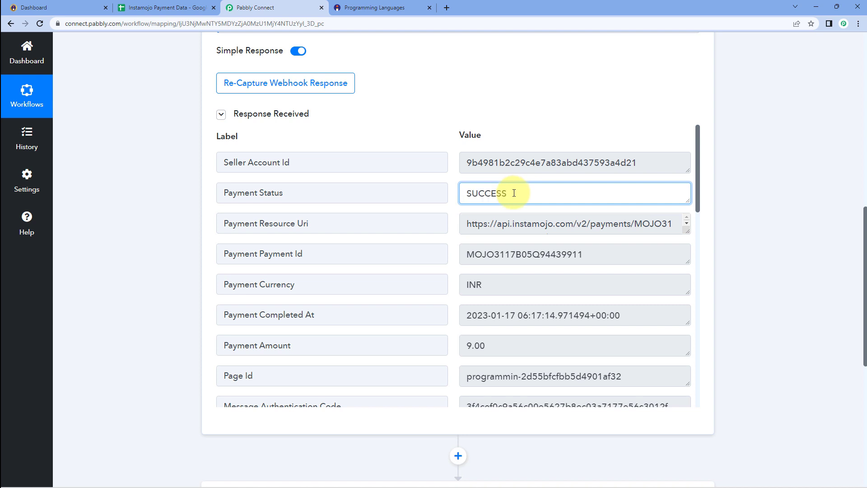
drag(514, 193, 443, 193)
click(453, 190)
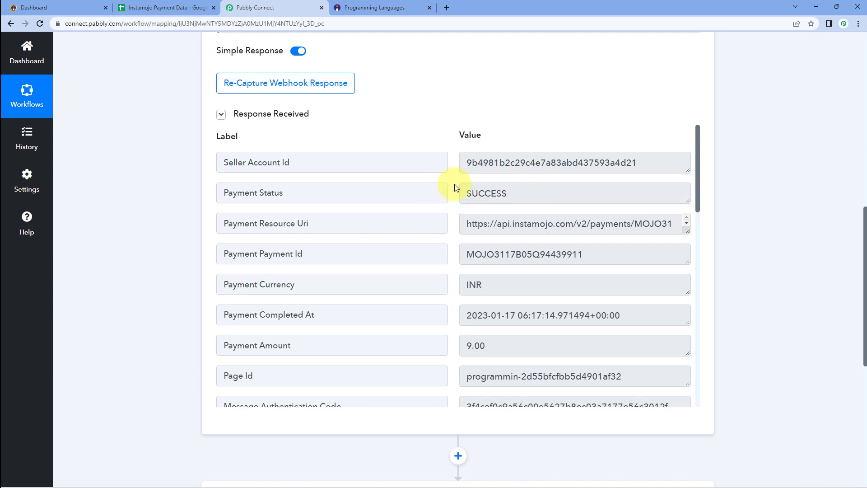
drag(526, 192, 456, 199)
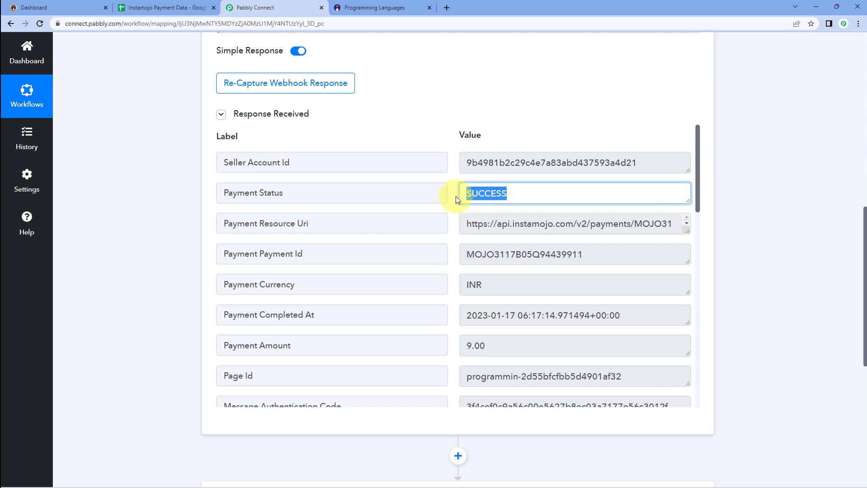
click(454, 193)
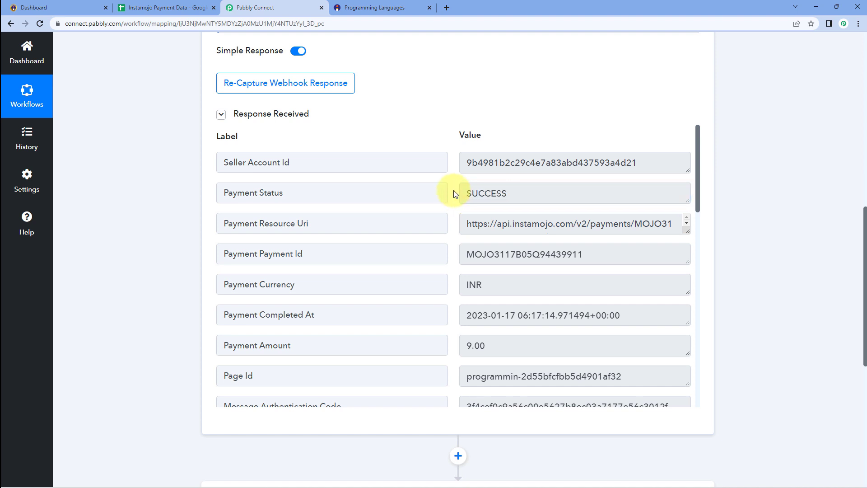
scroll(457, 187, down, 2)
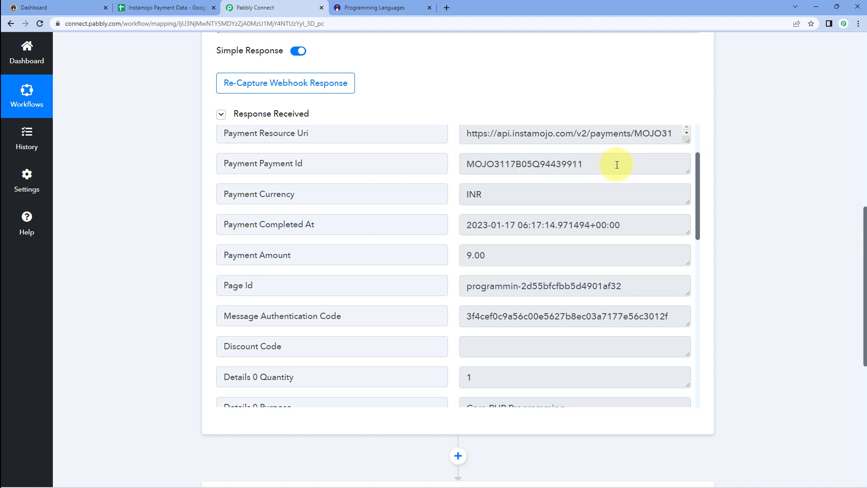
drag(615, 164, 451, 164)
click(451, 164)
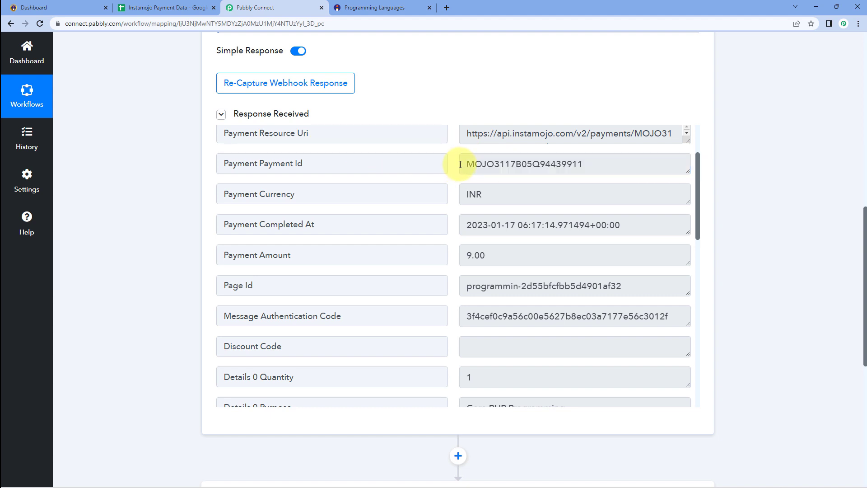
drag(495, 193, 452, 189)
drag(467, 225, 623, 224)
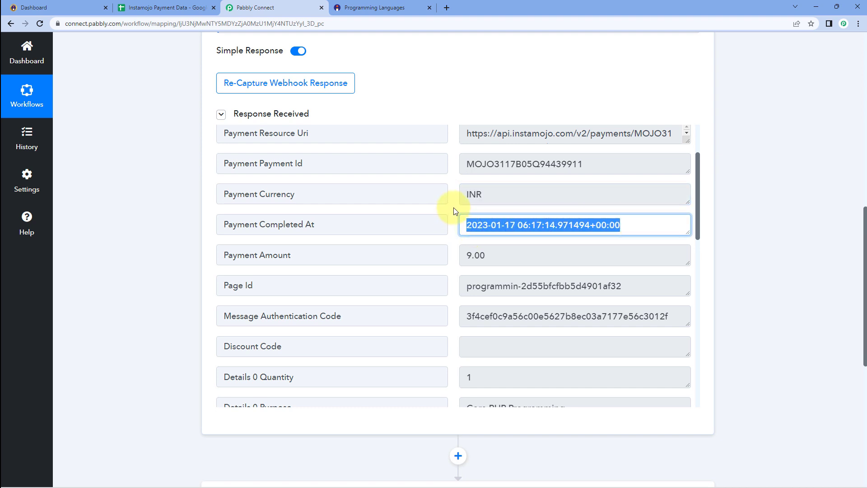
scroll(452, 210, down, 1)
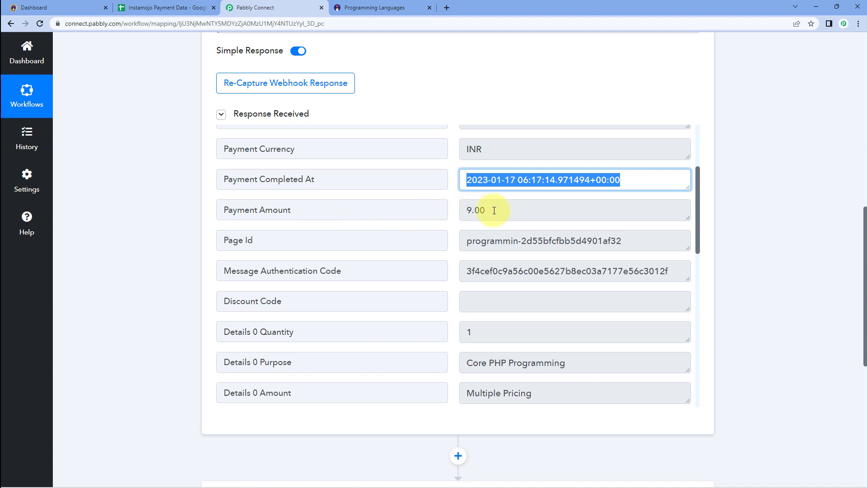
drag(494, 209, 430, 210)
click(467, 242)
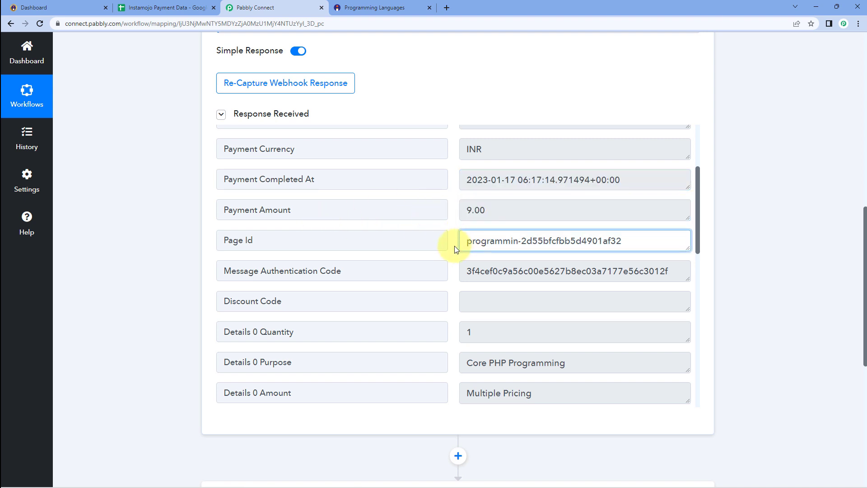
scroll(455, 247, down, 1)
drag(484, 282, 449, 284)
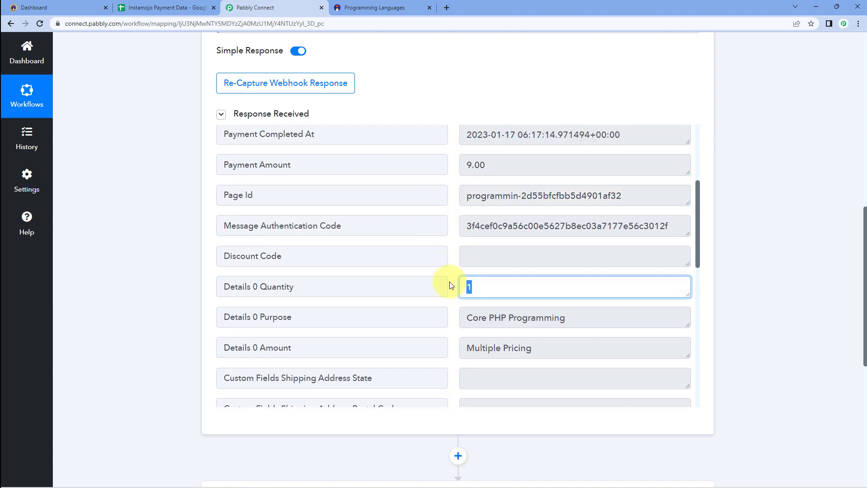
scroll(458, 284, down, 1)
drag(580, 273, 449, 273)
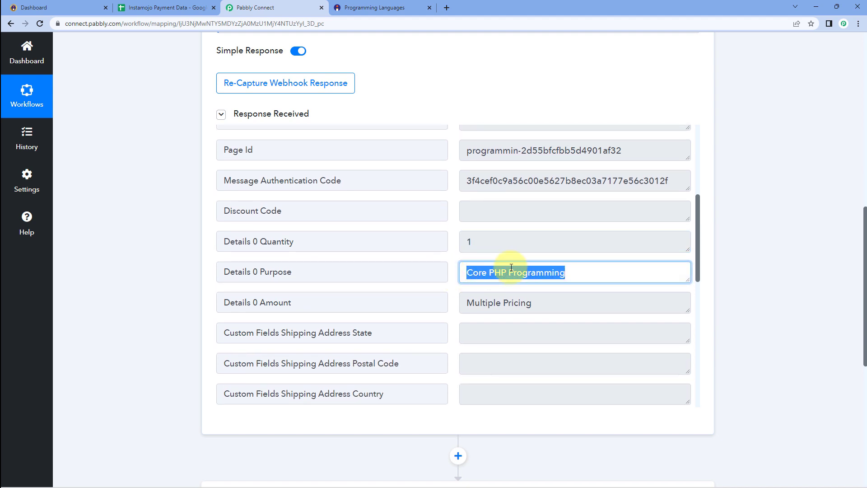
click(391, 4)
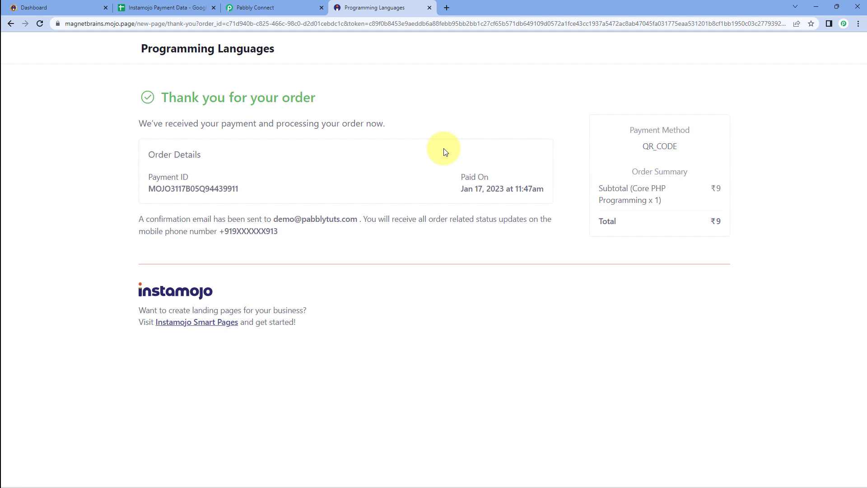
click(302, 7)
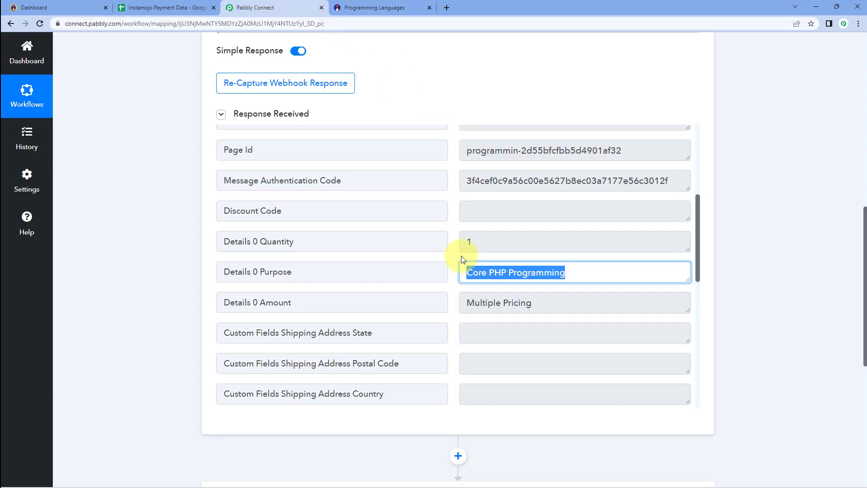
click(466, 275)
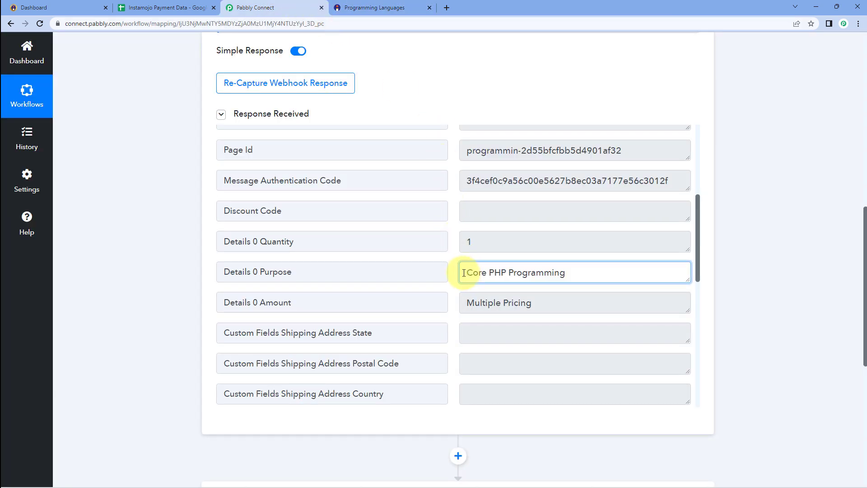
drag(466, 273, 568, 273)
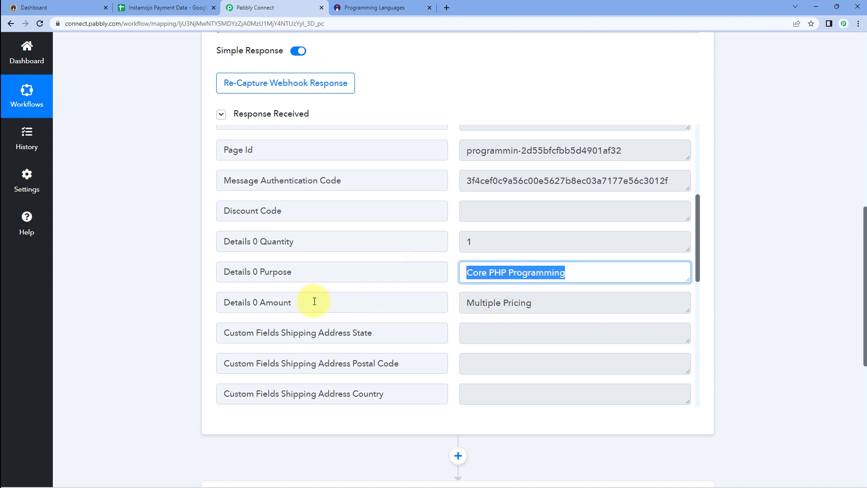
click(514, 304)
drag(541, 303, 451, 299)
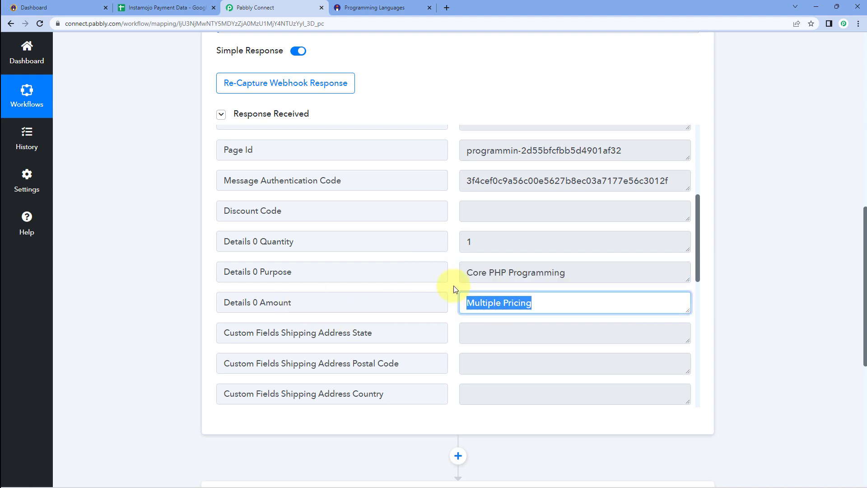
click(454, 277)
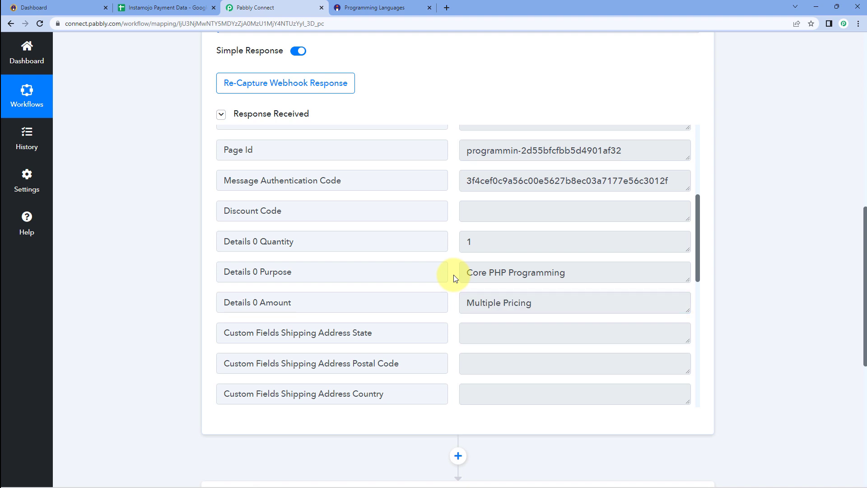
scroll(454, 280, down, 3)
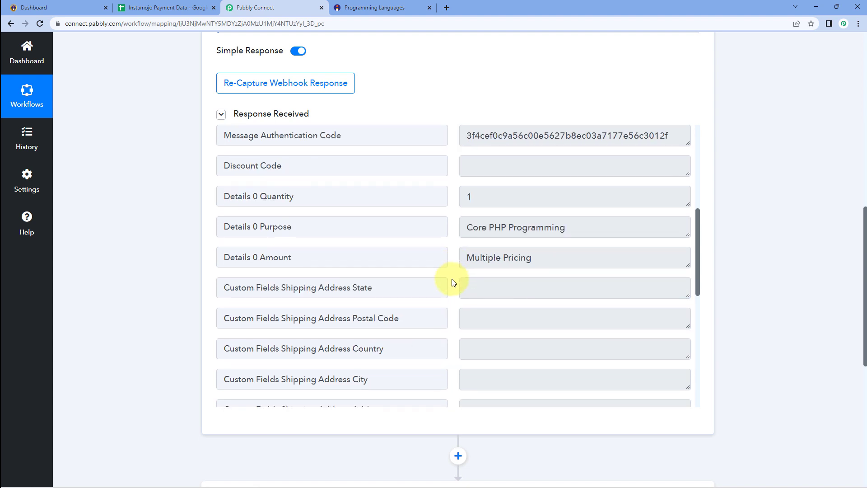
scroll(454, 283, down, 6)
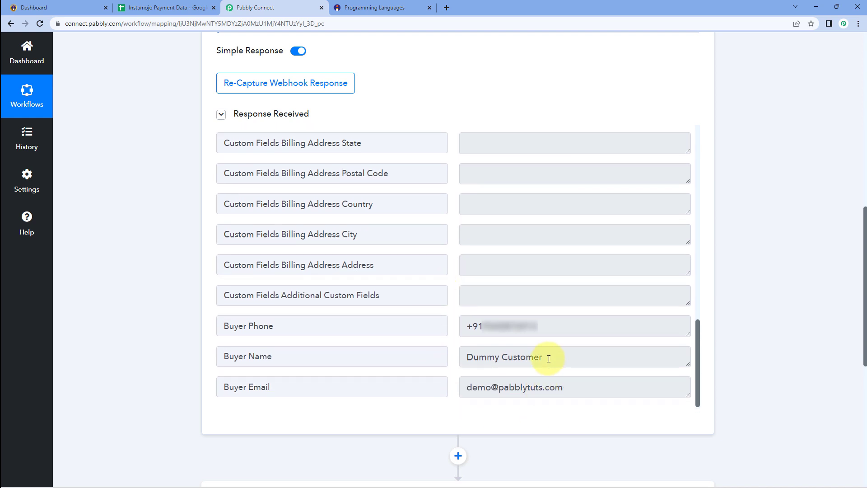
drag(549, 357, 445, 358)
drag(565, 387, 460, 388)
drag(551, 330, 437, 331)
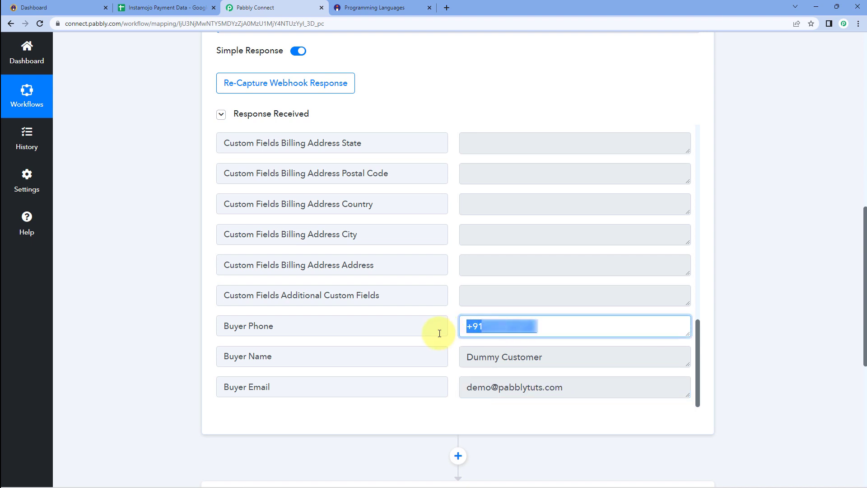
click(453, 301)
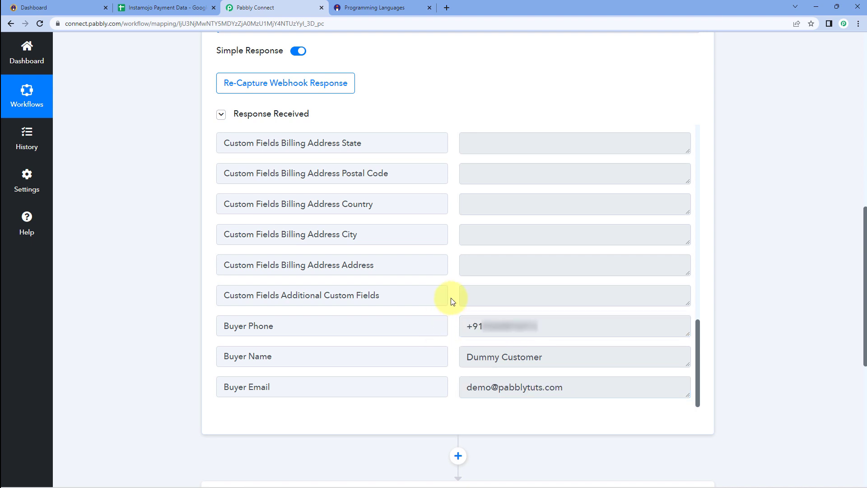
scroll(451, 300, up, 15)
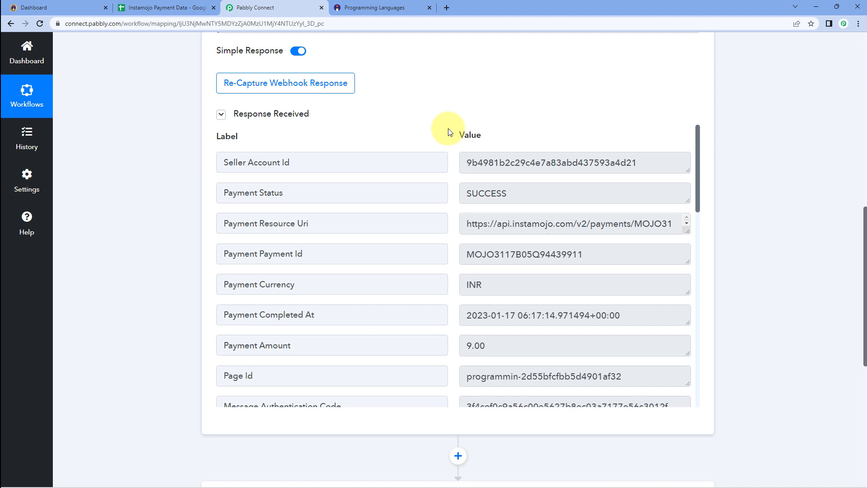
Add Router by Pabbly as the second step, creating Route 1 and Route 2.
scroll(447, 132, down, 2)
scroll(171, 242, down, 7)
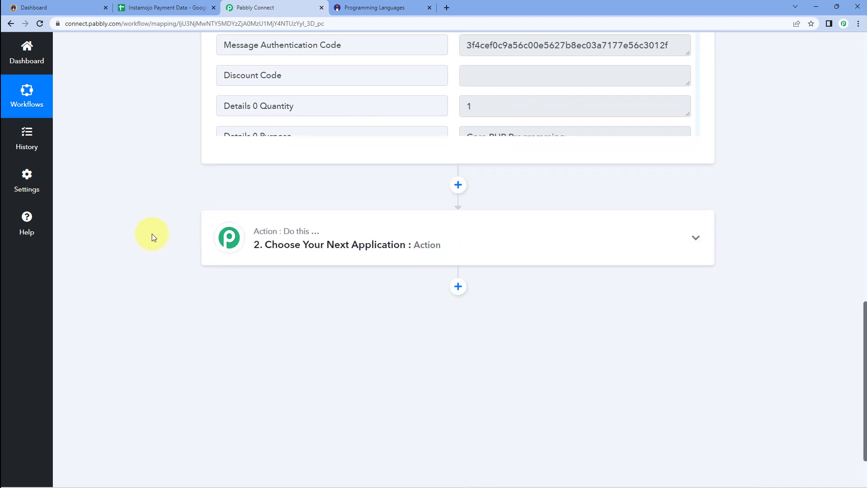
click(362, 149)
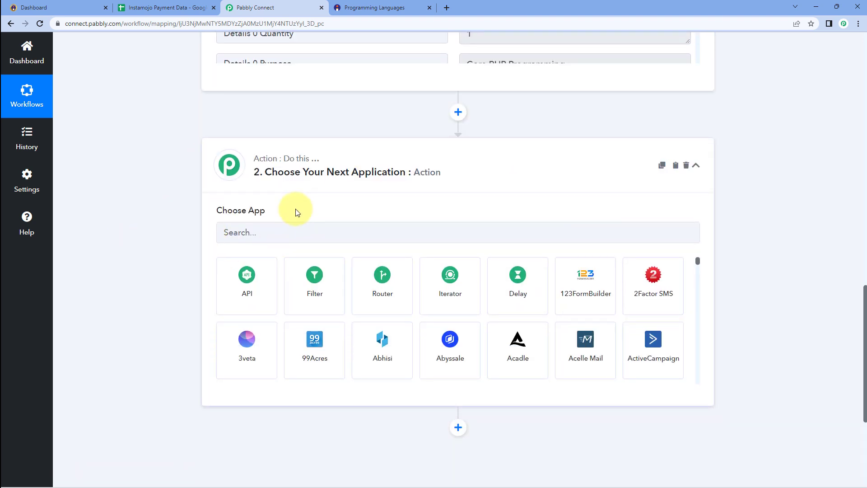
scroll(316, 207, down, 1)
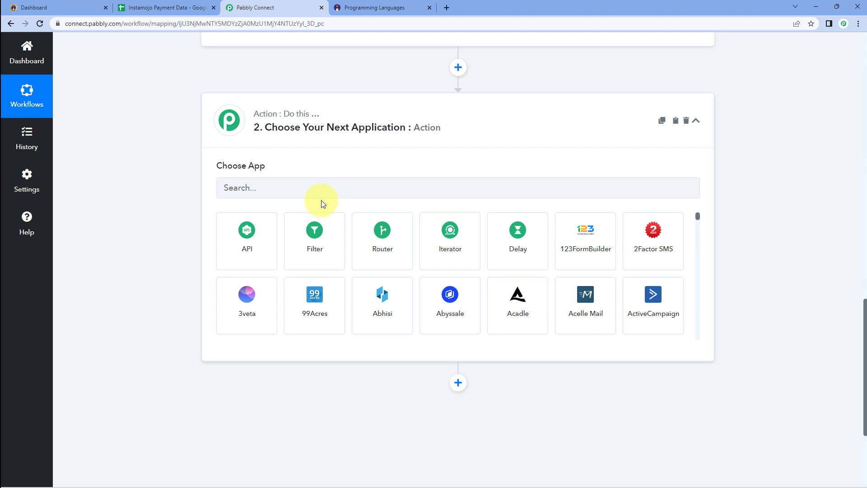
click(405, 233)
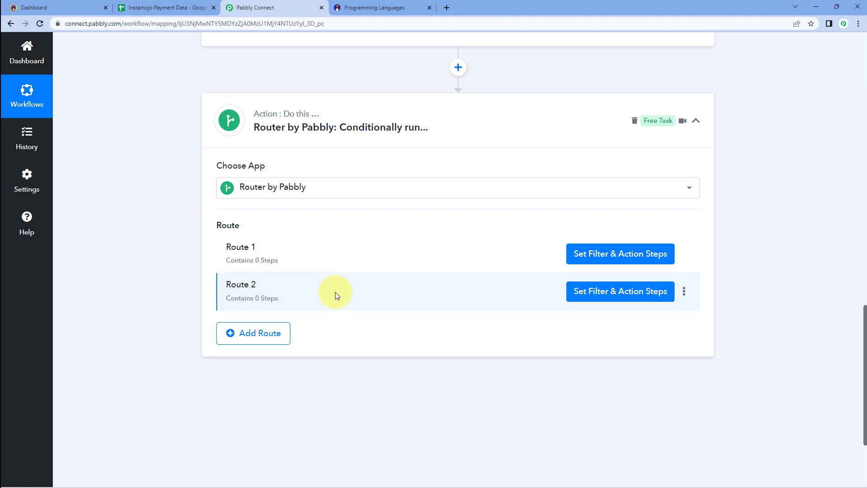
Rename Route 1 to 'Payment Successful' and Route 2 to 'Payment Failed'.
click(685, 255)
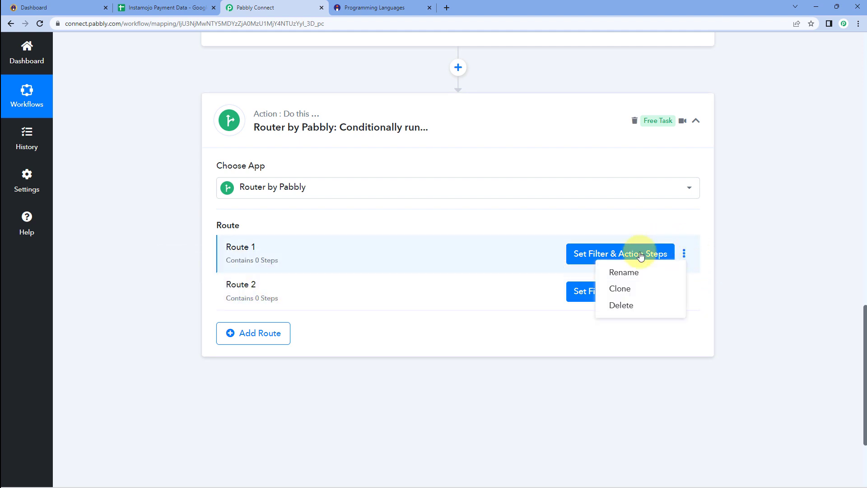
click(625, 272)
key(ctrl+a)
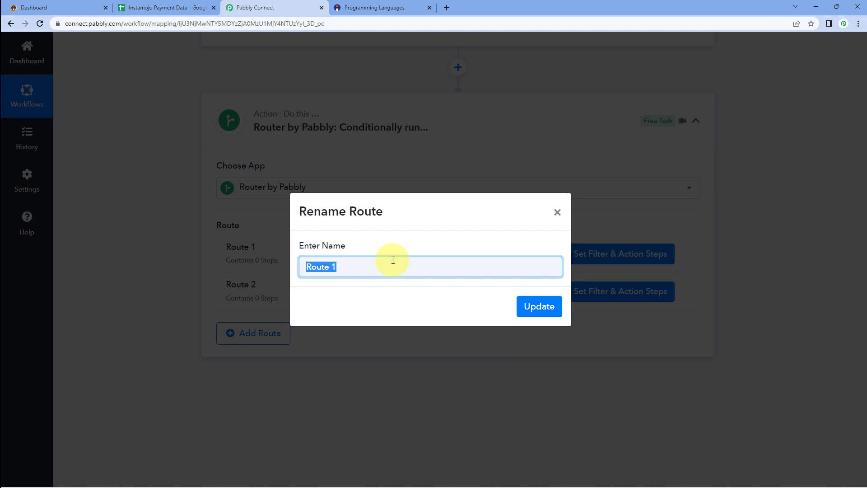
text(Payment Successful)
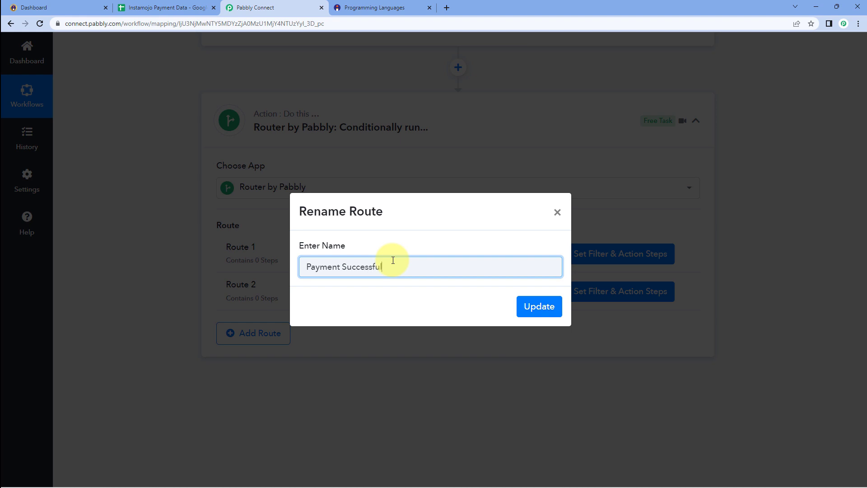
click(524, 306)
click(686, 292)
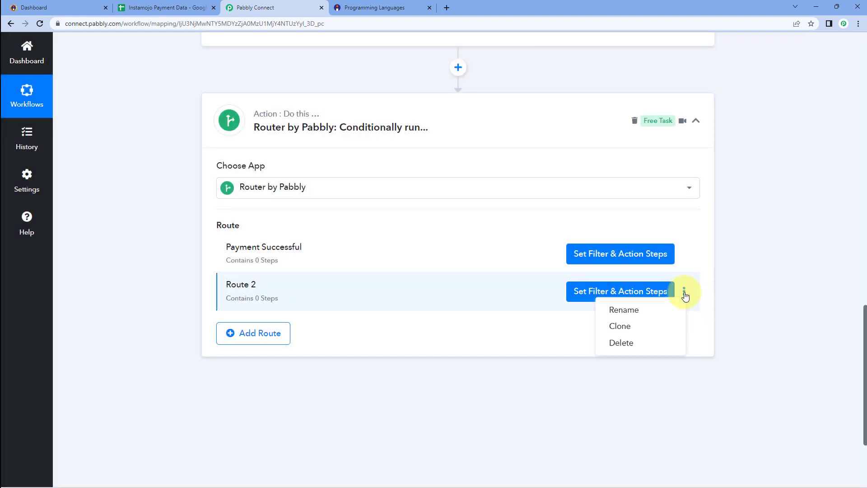
click(622, 308)
drag(380, 259, 242, 276)
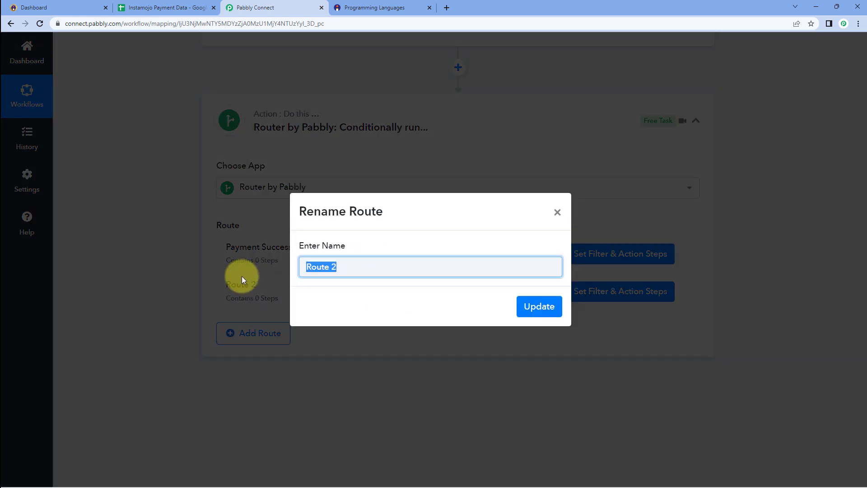
text(Payment Failed)
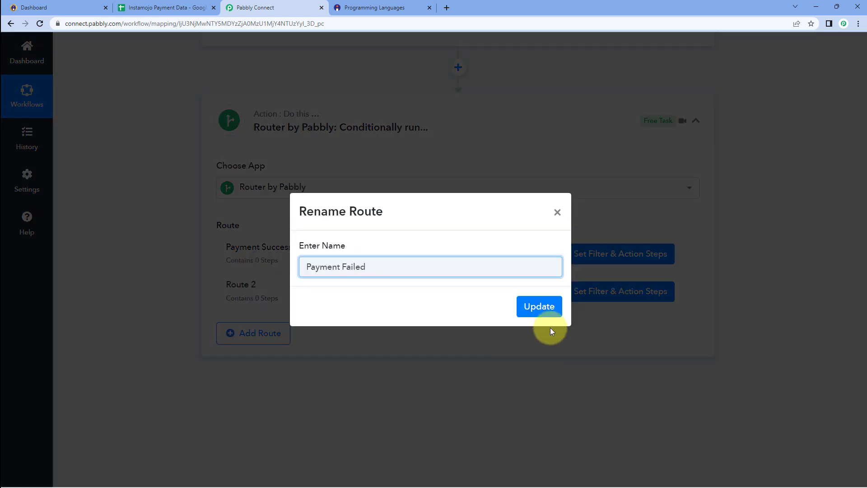
click(548, 307)
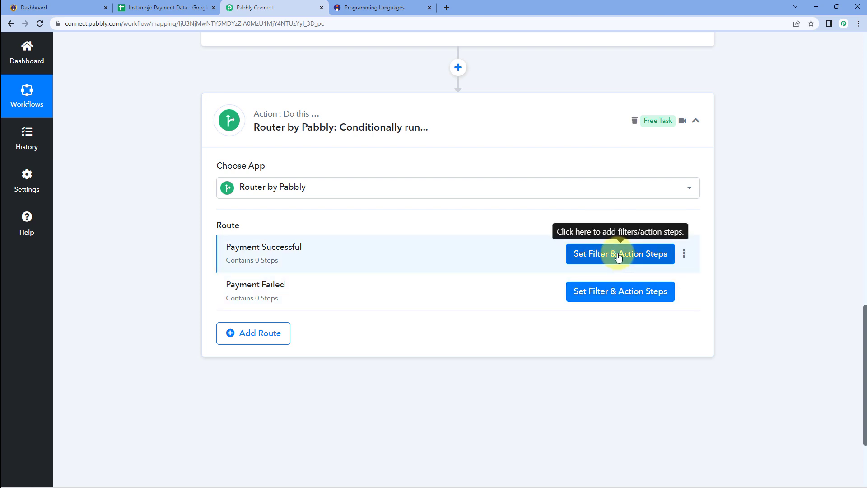
Add a filter on Payment Successful: Instamojo Payment Status equal to SUCCESS, then save and test.
scroll(479, 176, up, 8)
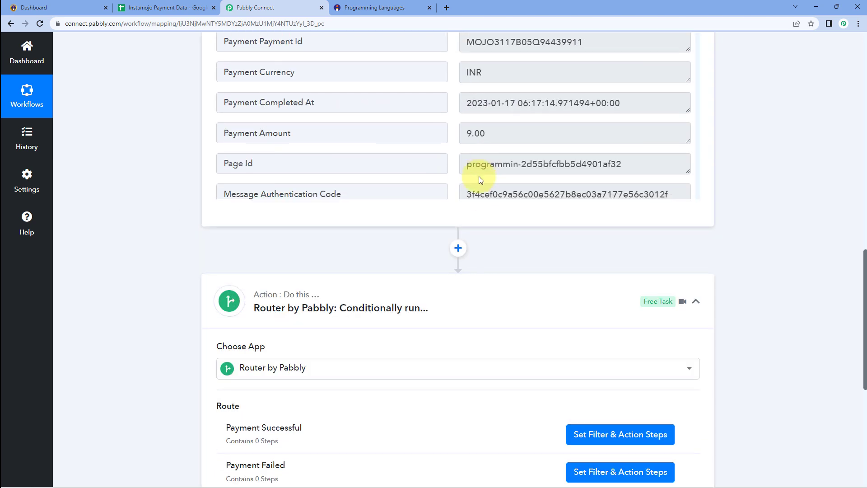
scroll(155, 271, down, 7)
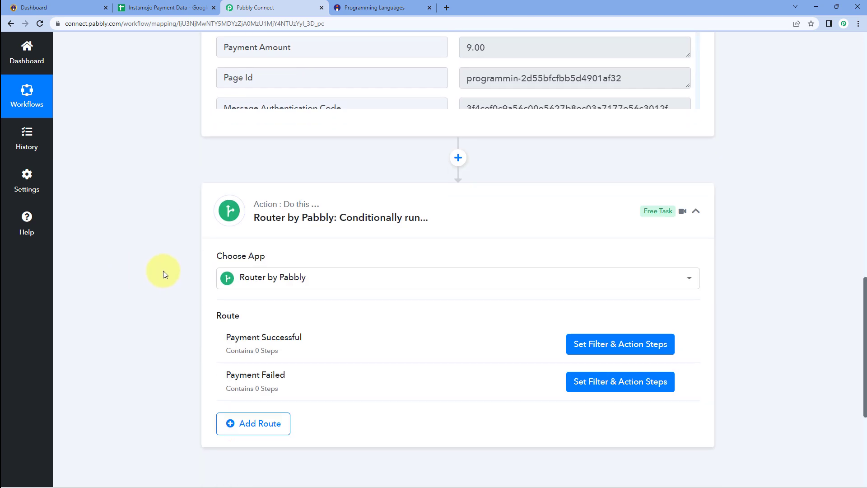
click(599, 302)
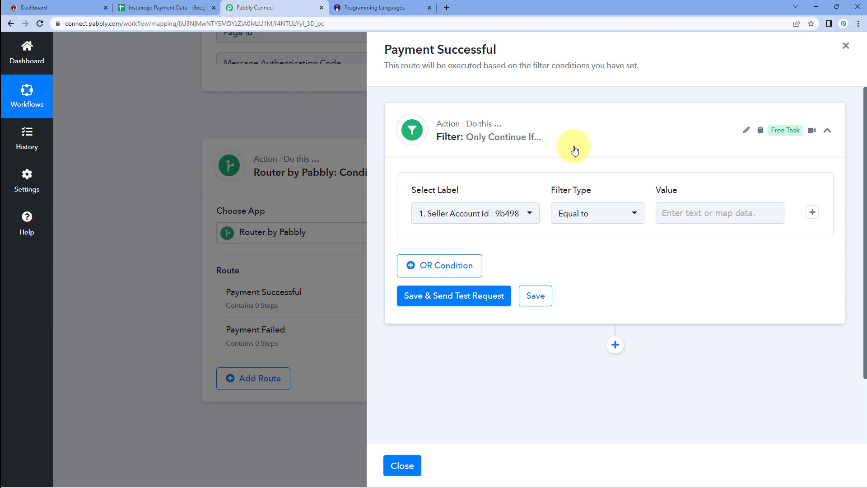
scroll(542, 181, down, 1)
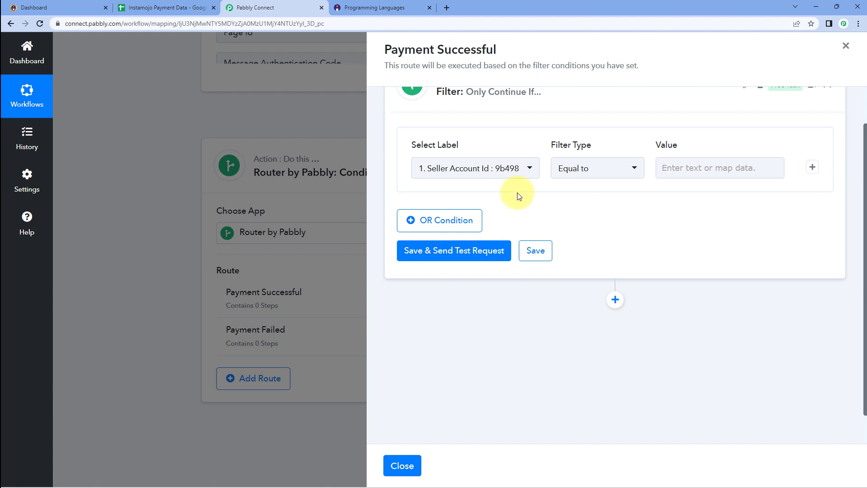
scroll(678, 185, up, 1)
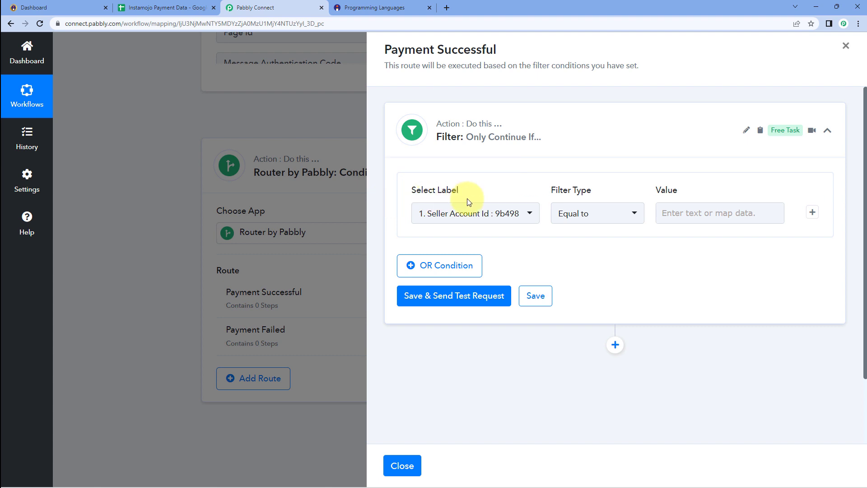
click(530, 216)
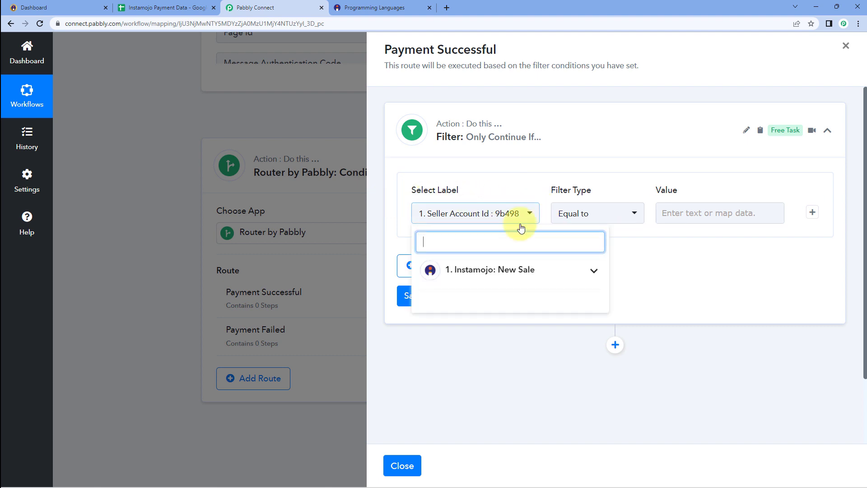
click(573, 272)
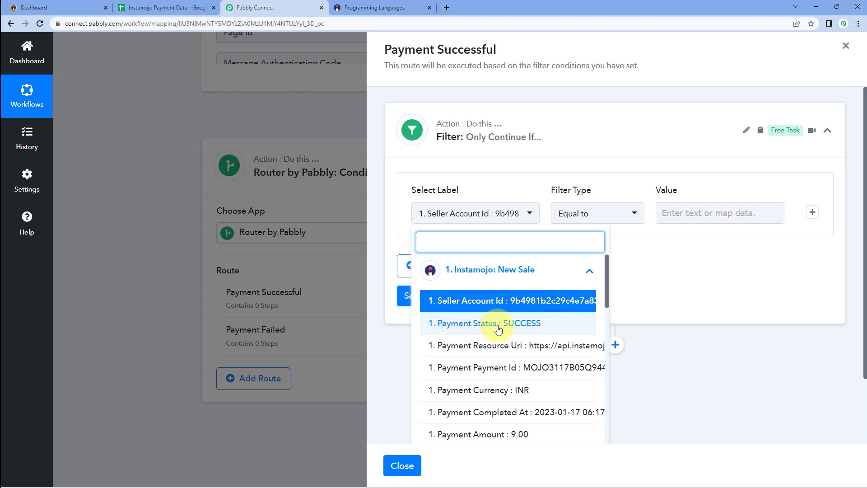
click(482, 324)
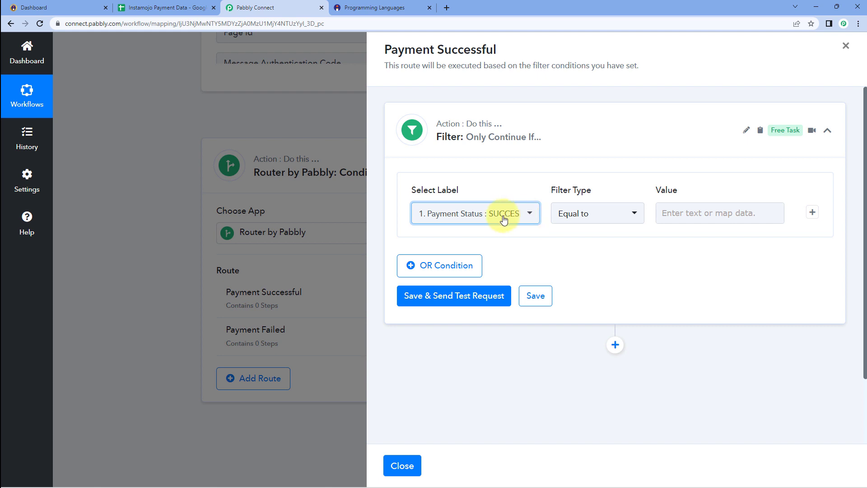
click(670, 215)
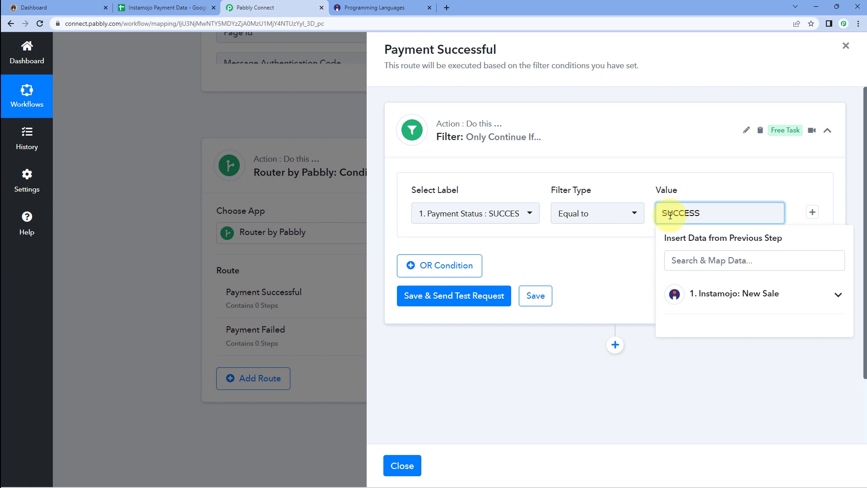
click(533, 212)
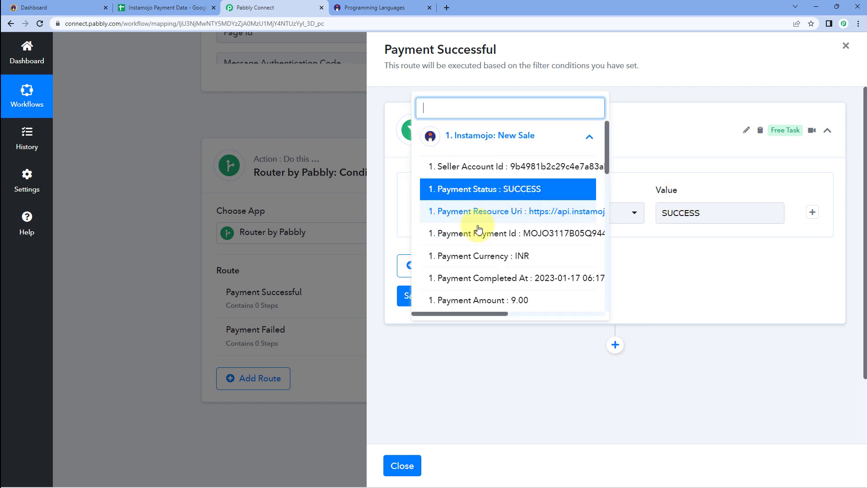
click(449, 190)
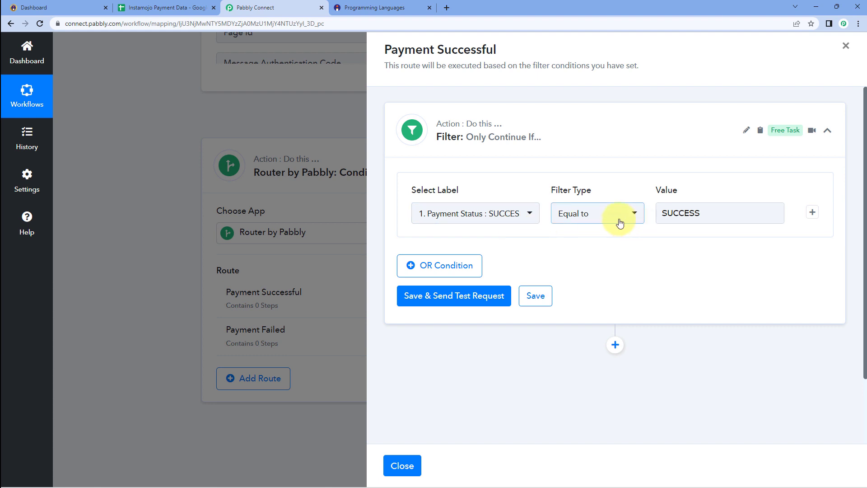
click(492, 299)
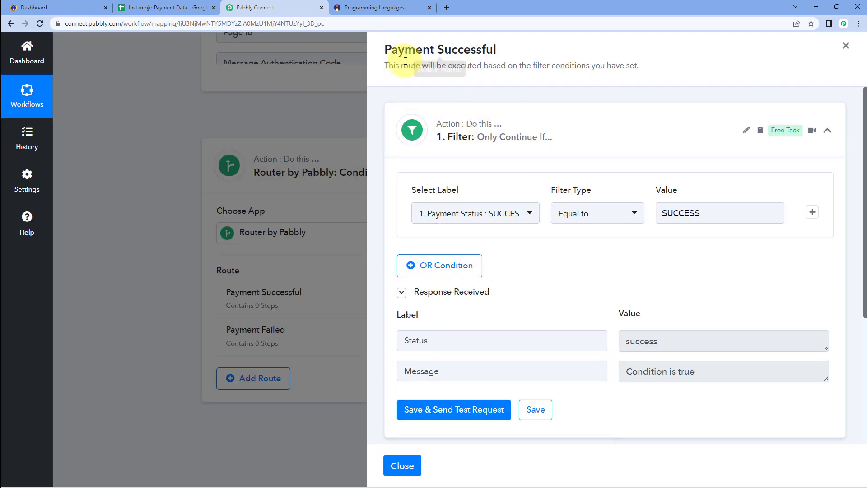
Add an empty action step below the filter in the Payment Successful route.
click(392, 8)
click(286, 4)
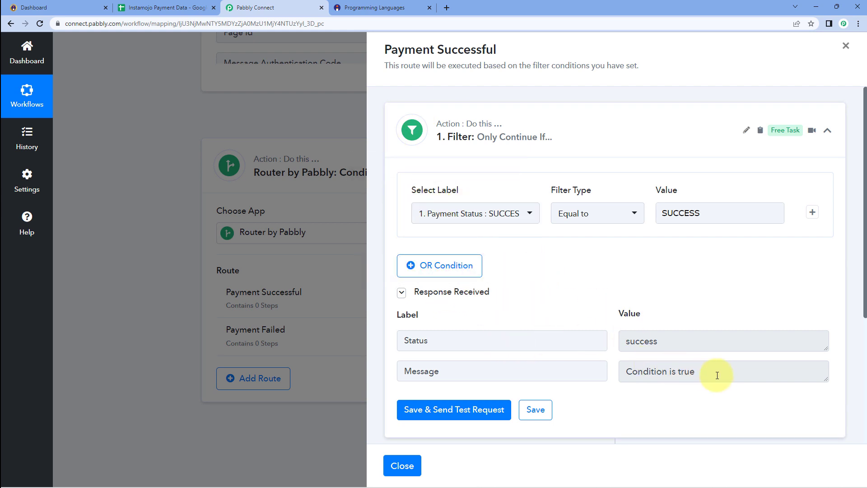
drag(724, 372, 594, 372)
click(579, 294)
scroll(586, 288, down, 1)
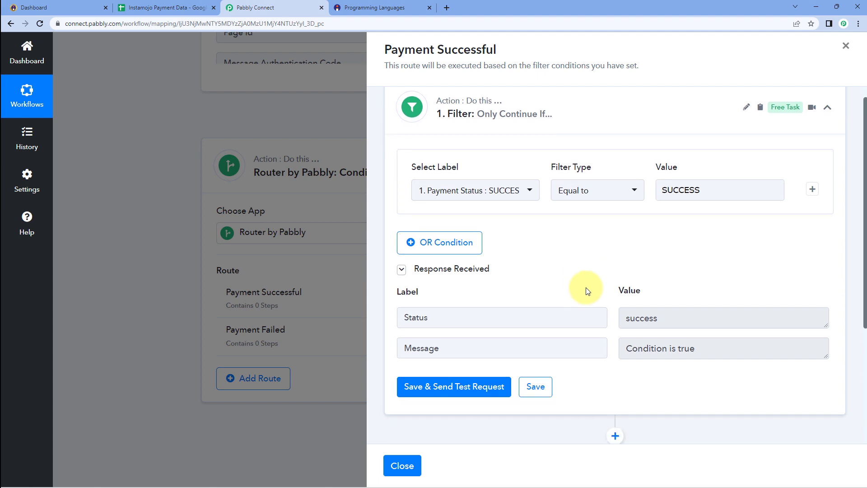
scroll(586, 290, down, 2)
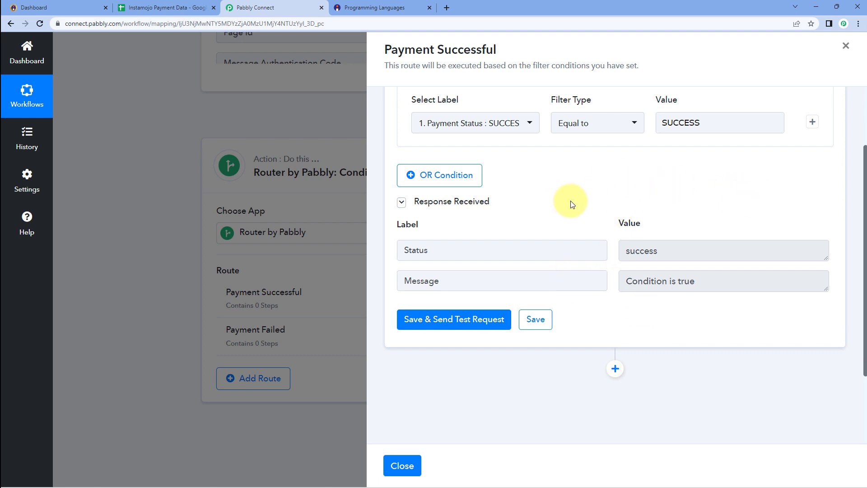
scroll(580, 217, down, 2)
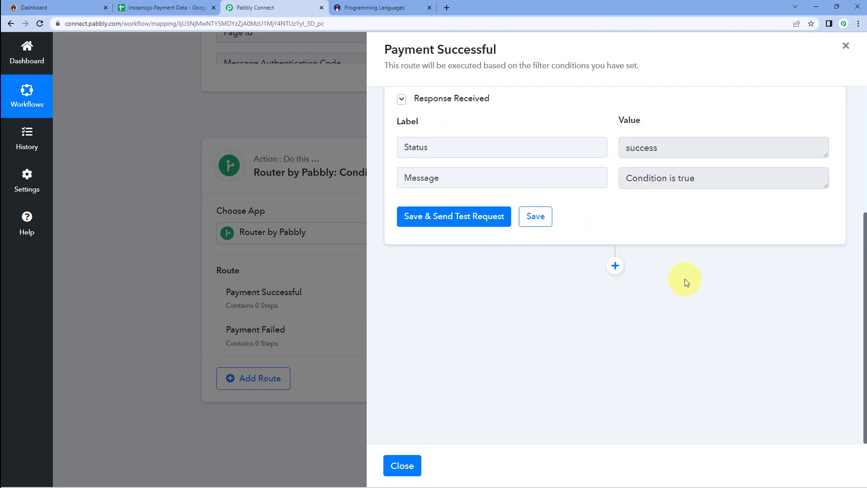
click(616, 266)
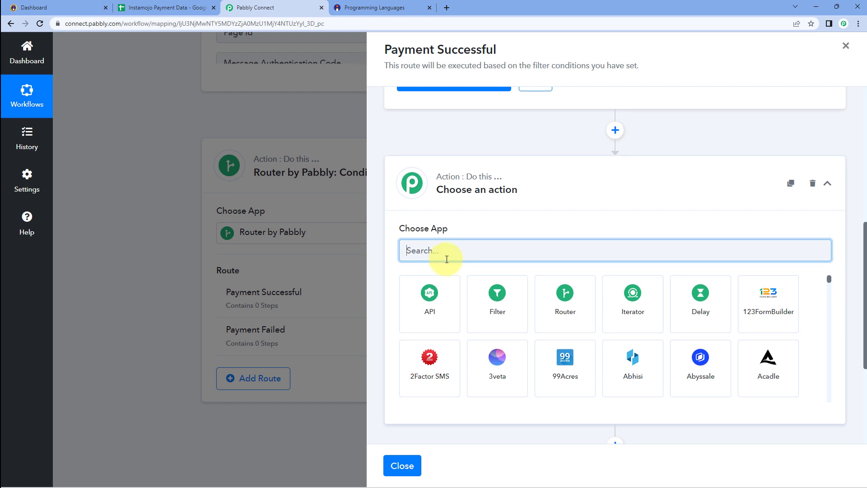
Set the new step to Google Sheets with the Add New Row action and begin connecting an account.
text(Google Sheets)
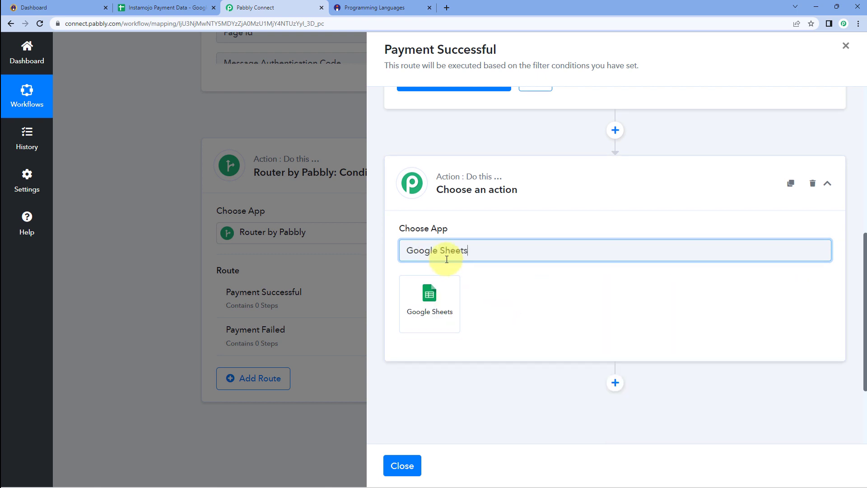
click(448, 291)
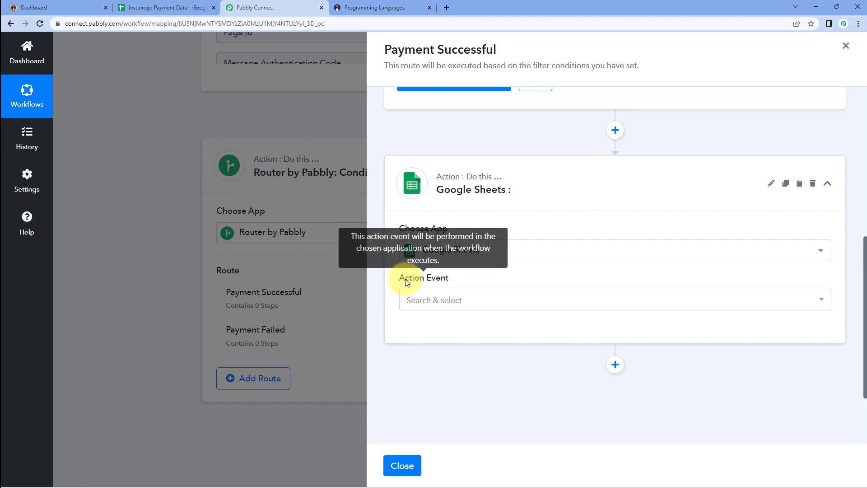
click(479, 299)
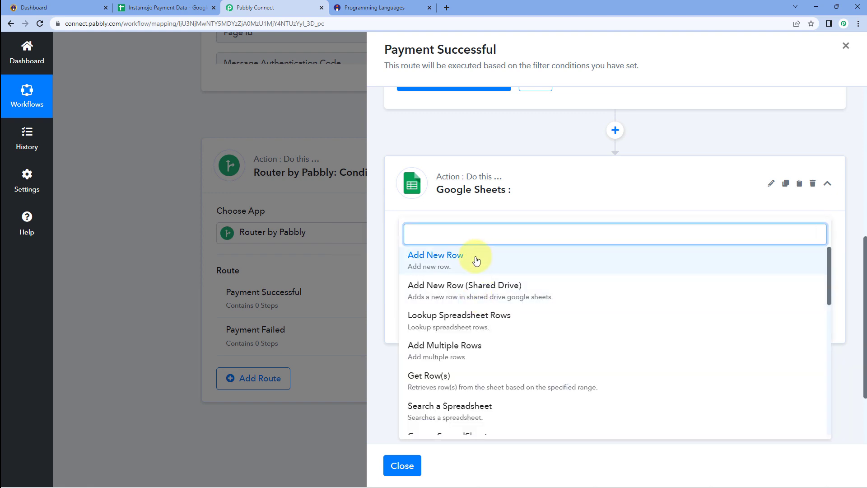
click(476, 261)
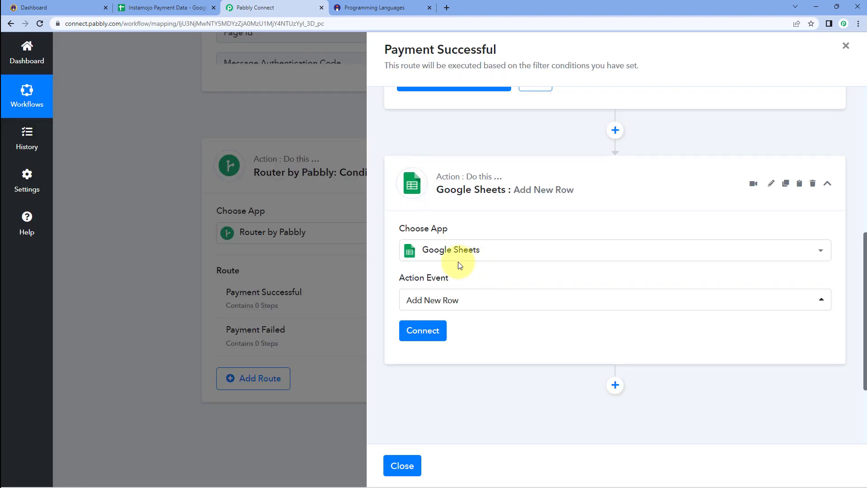
click(425, 333)
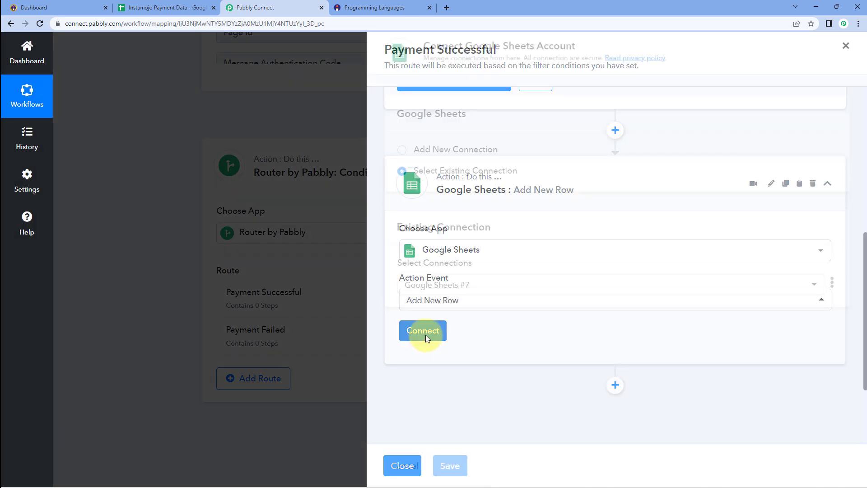
Add a new Google Sheets connection by signing in with Google and granting Pabbly Connect access.
click(470, 148)
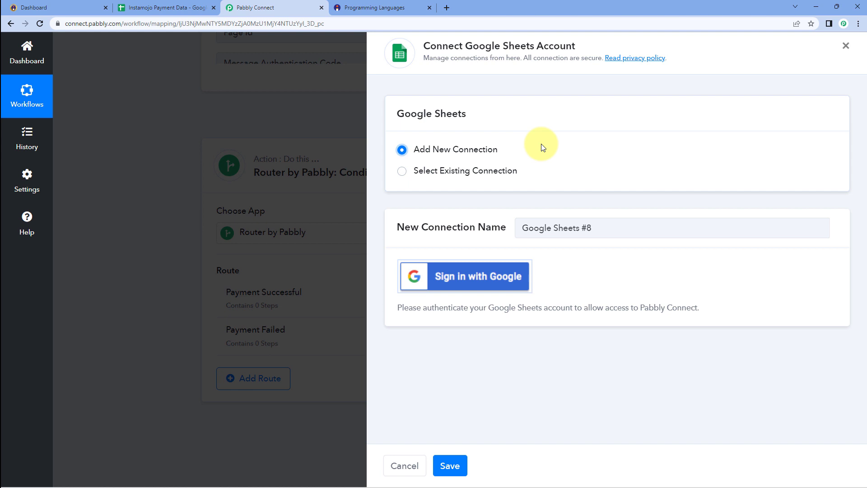
click(464, 282)
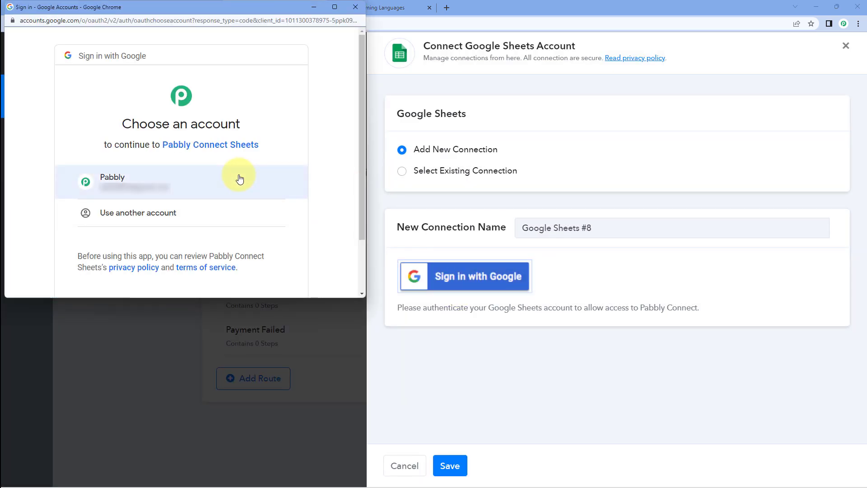
click(237, 180)
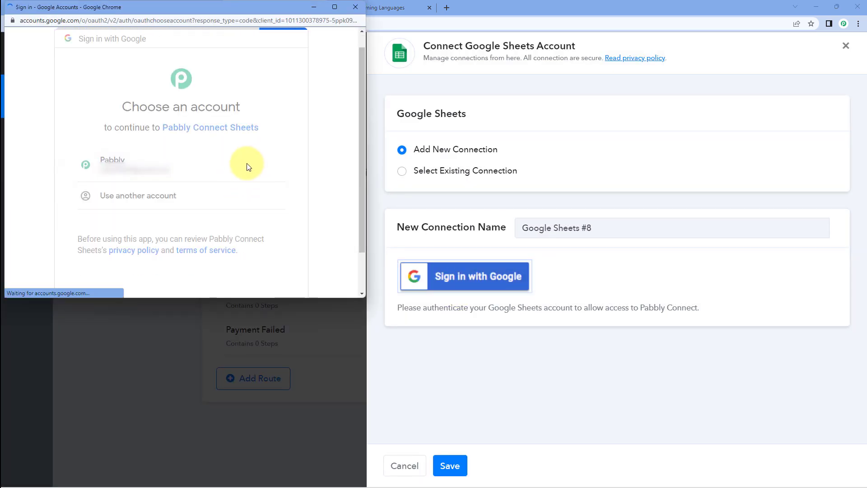
scroll(248, 172, down, 5)
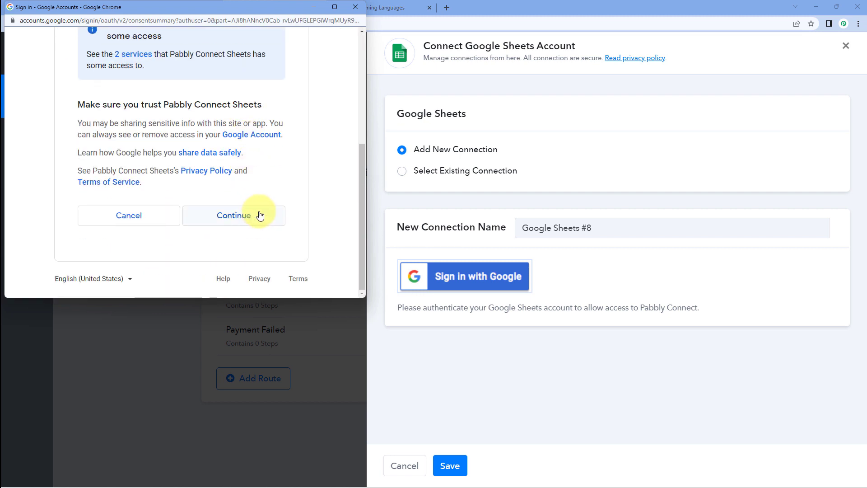
click(260, 215)
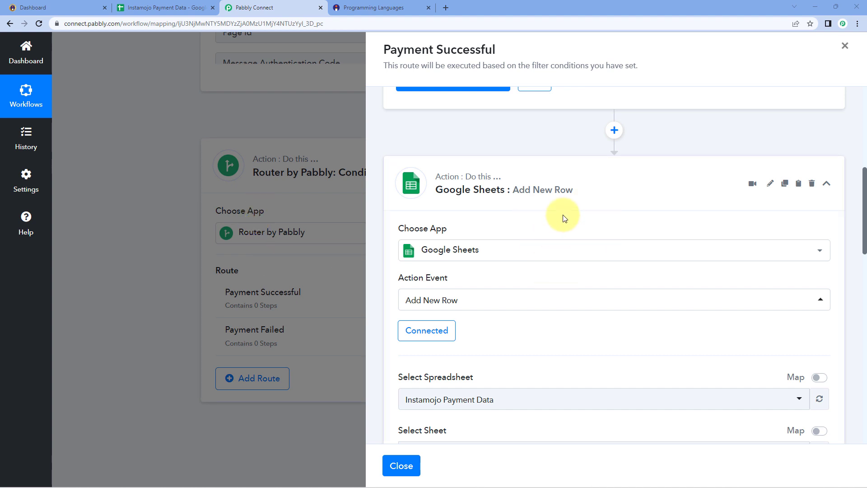
scroll(560, 214, down, 2)
scroll(552, 212, down, 3)
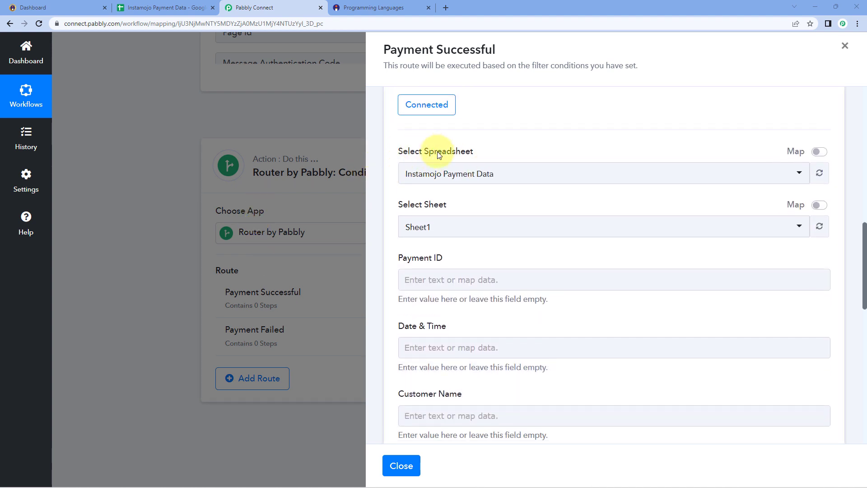
Select Instamojo Payment Data as the spreadsheet for new rows.
click(526, 174)
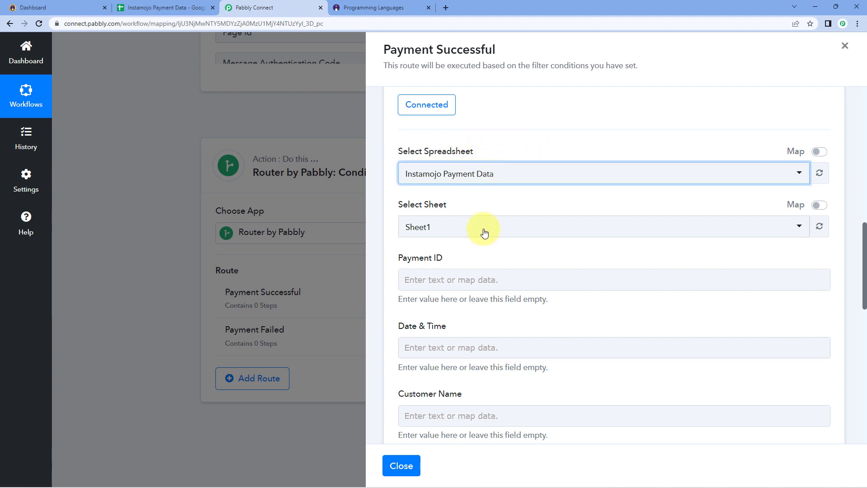
click(554, 180)
scroll(555, 193, down, 5)
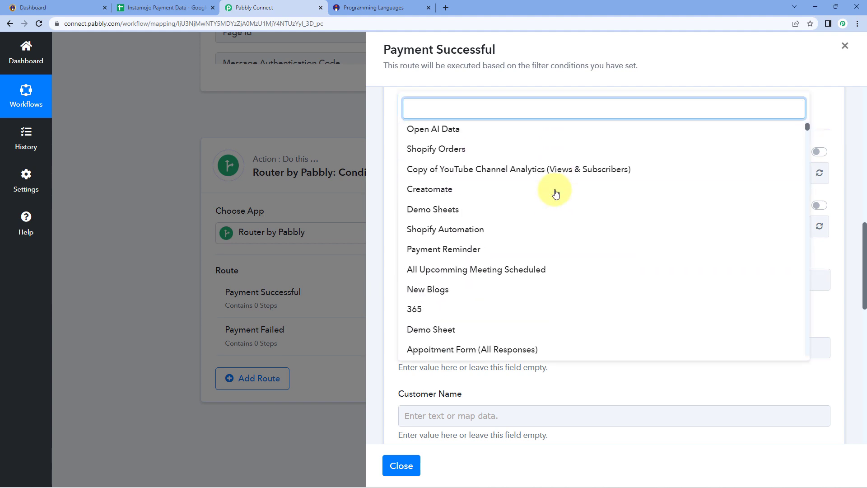
scroll(555, 194, down, 3)
scroll(557, 193, up, 10)
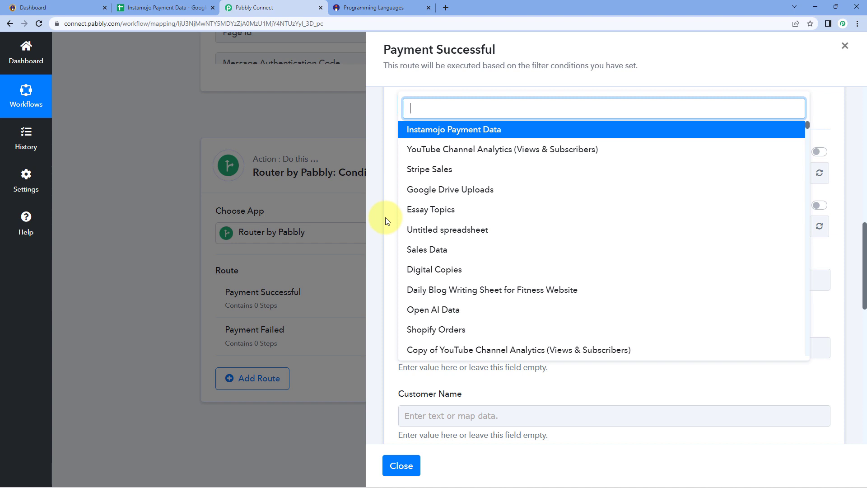
click(163, 8)
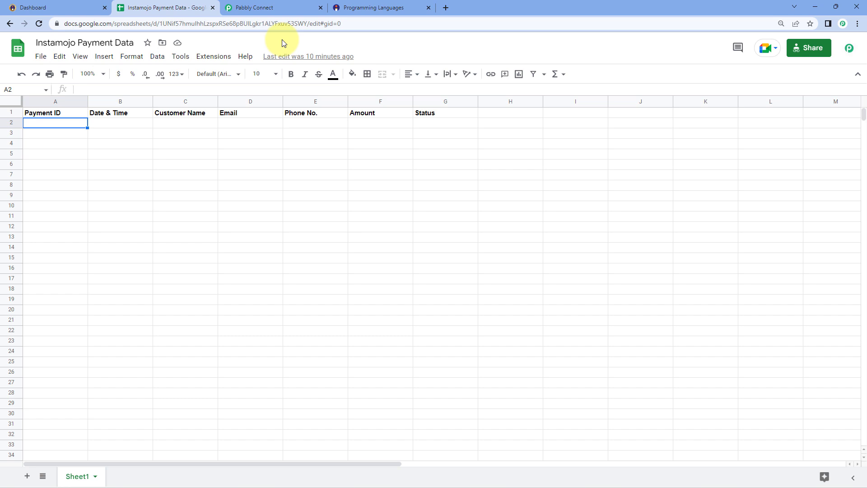
click(296, 4)
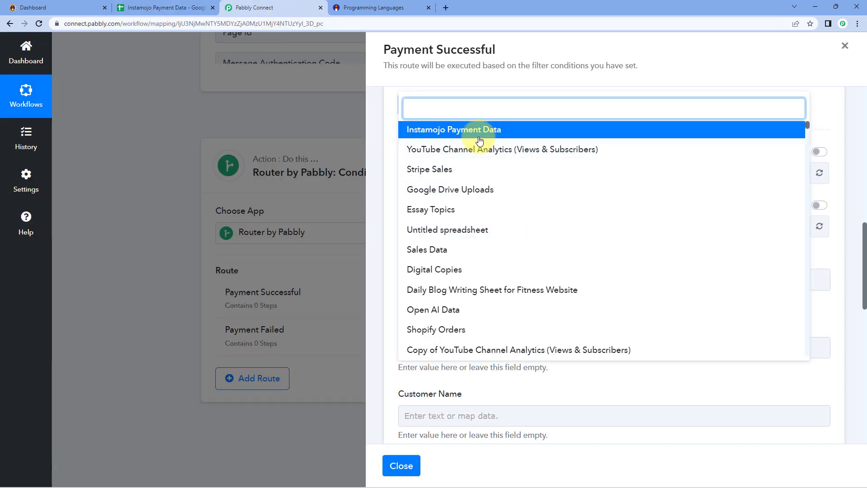
click(464, 131)
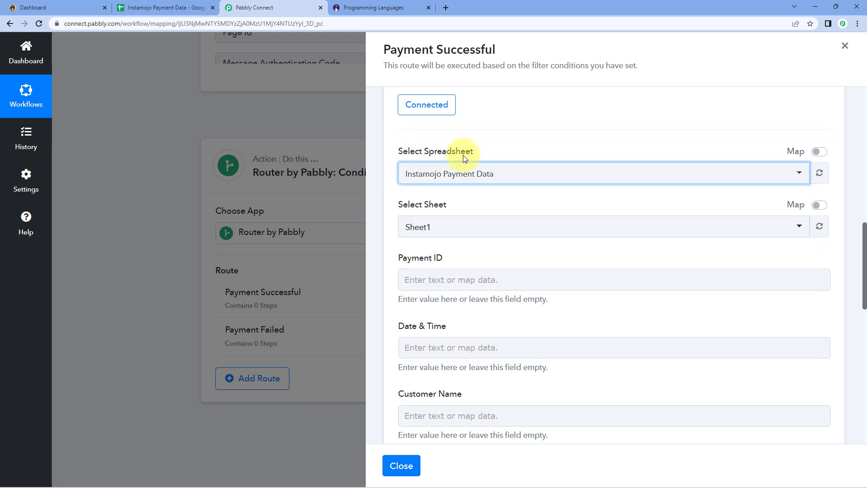
Check the Instamojo Payment Data column headers in Google Sheets.
scroll(506, 148, down, 1)
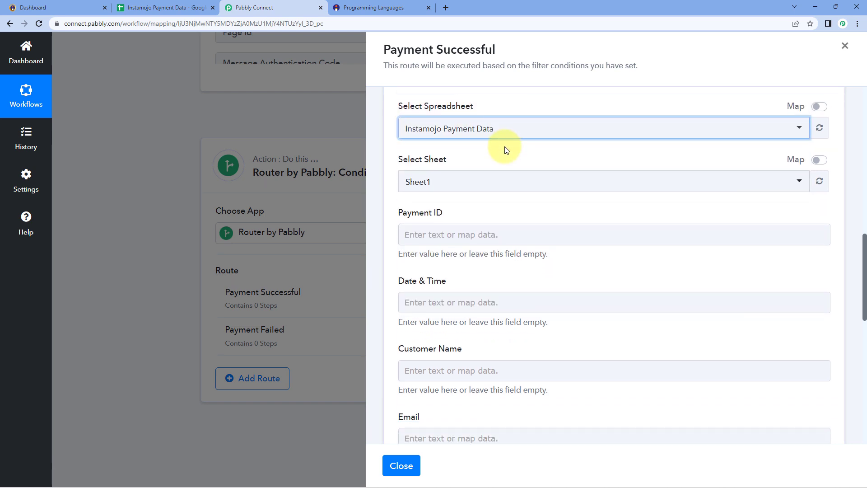
scroll(505, 149, down, 1)
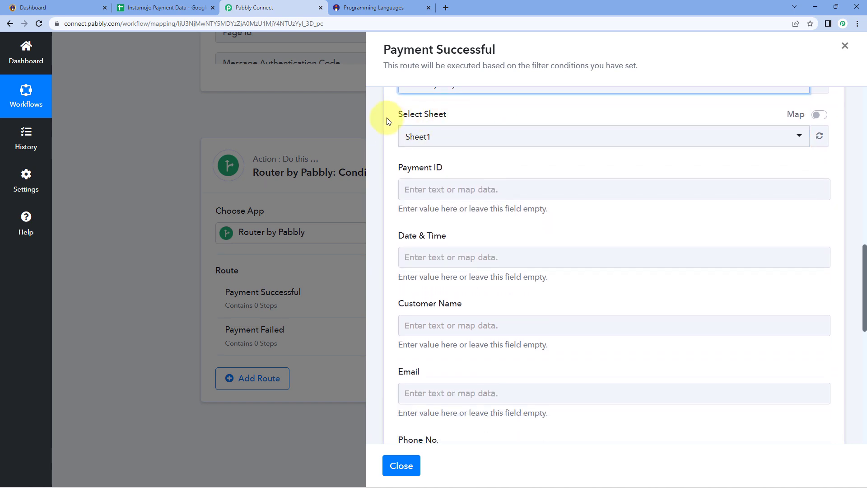
click(385, 137)
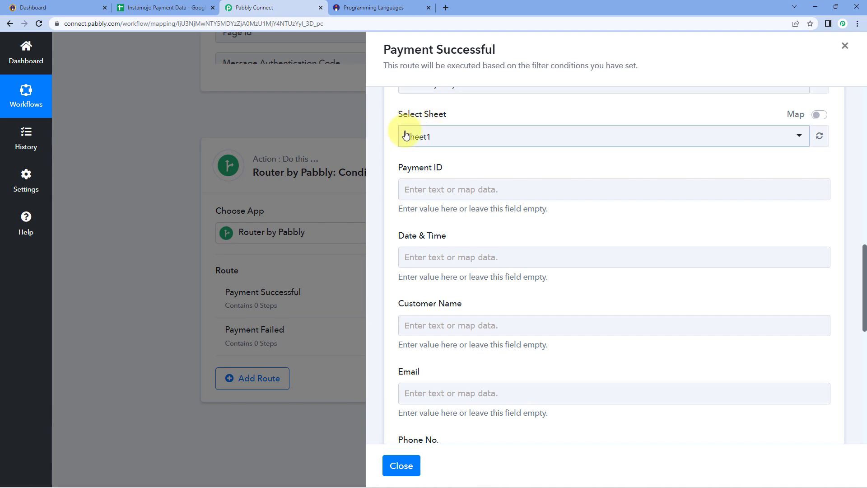
click(168, 7)
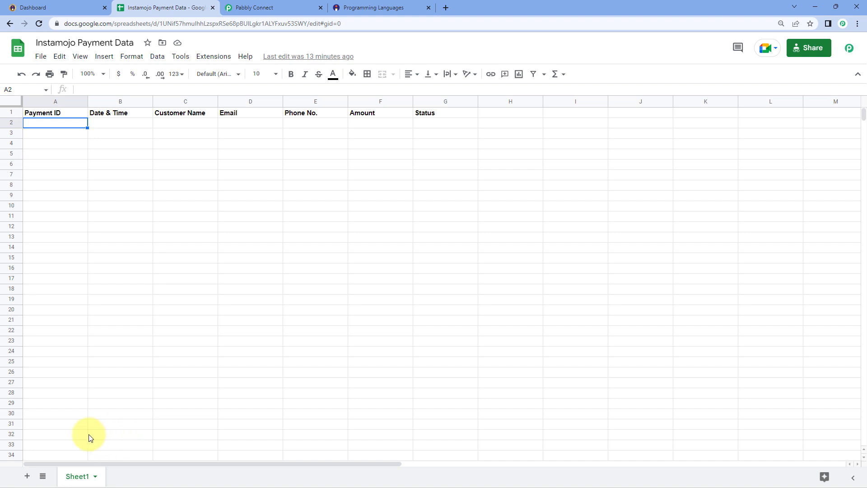
Choose Sheet1 as the target sheet of Instamojo Payment Data.
click(284, 7)
click(478, 144)
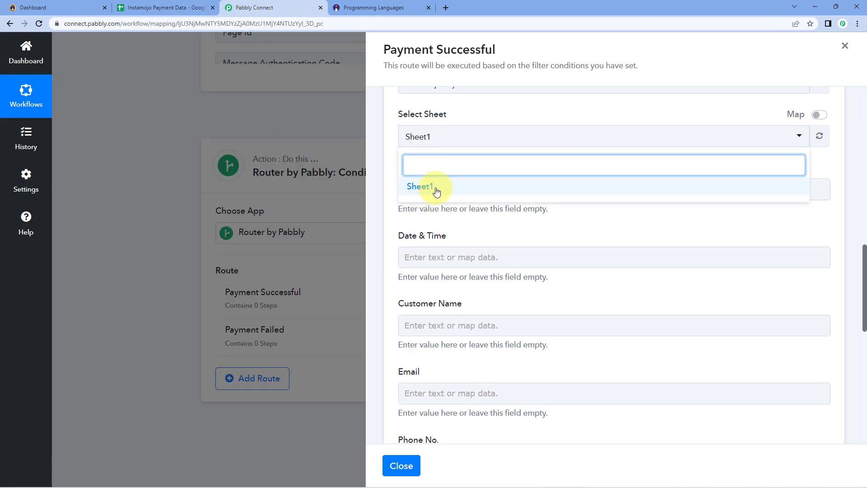
click(436, 190)
scroll(456, 149, down, 1)
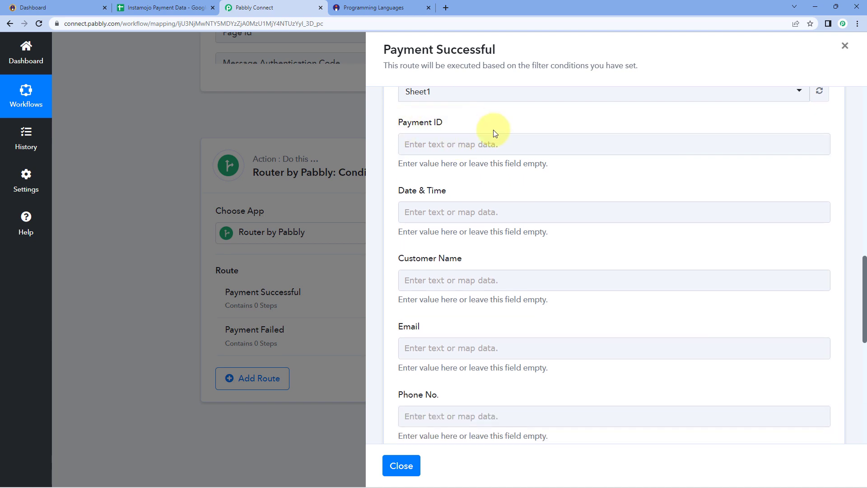
scroll(407, 224, down, 3)
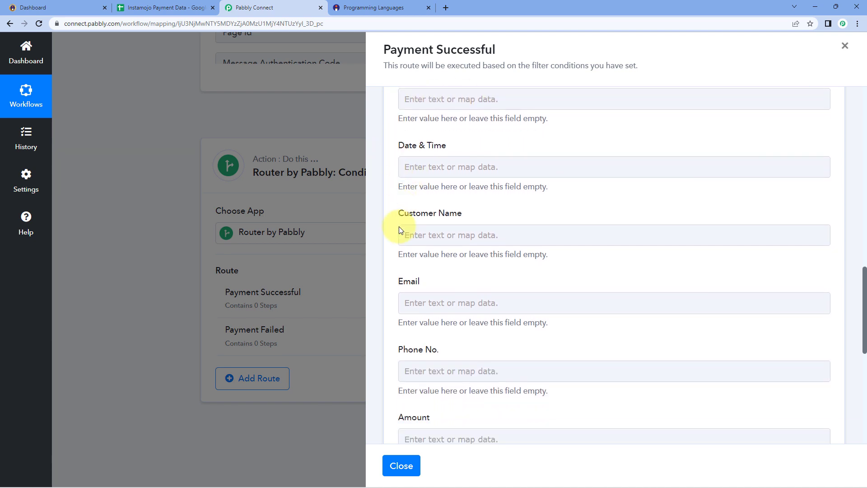
scroll(394, 225, down, 2)
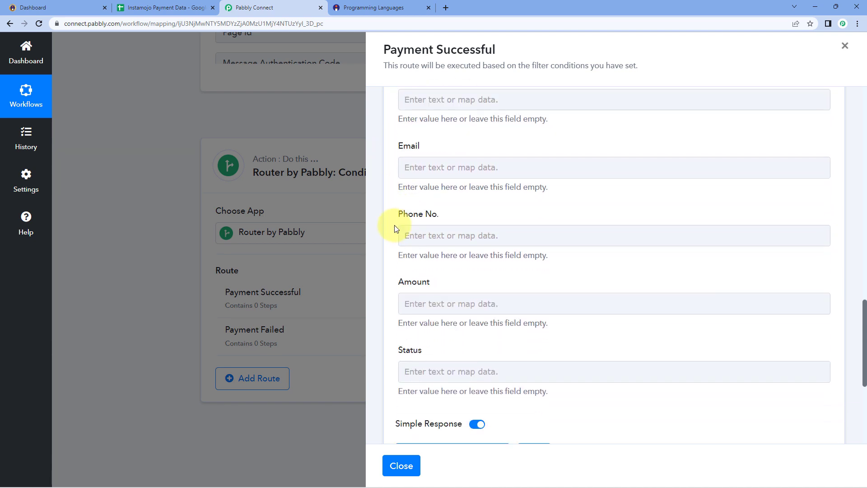
scroll(392, 229, up, 5)
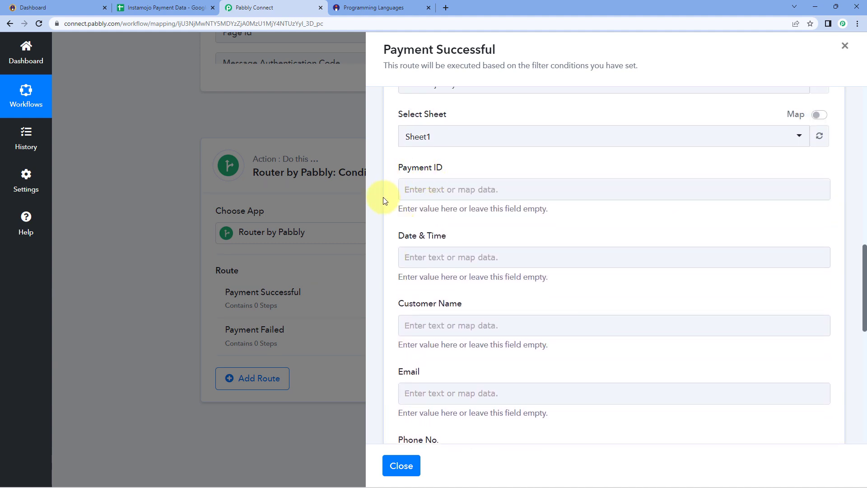
Compare the Payment ID through Status fields with the sheet headers, then focus Payment ID.
click(166, 7)
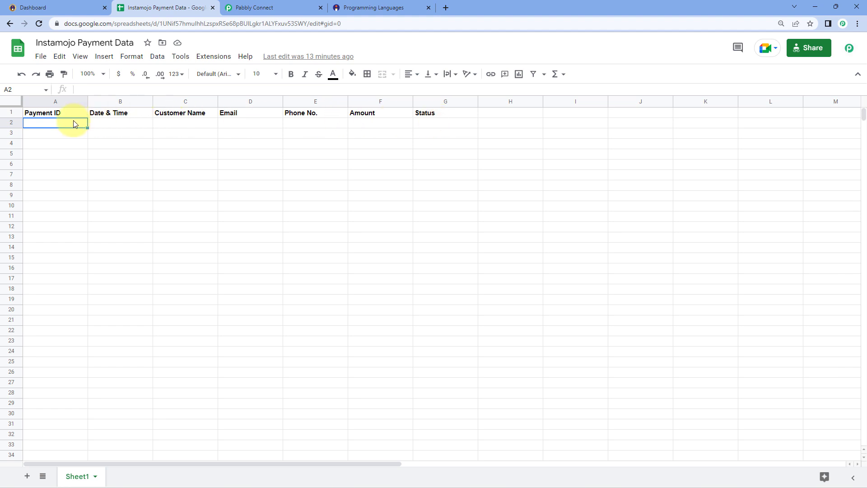
click(313, 9)
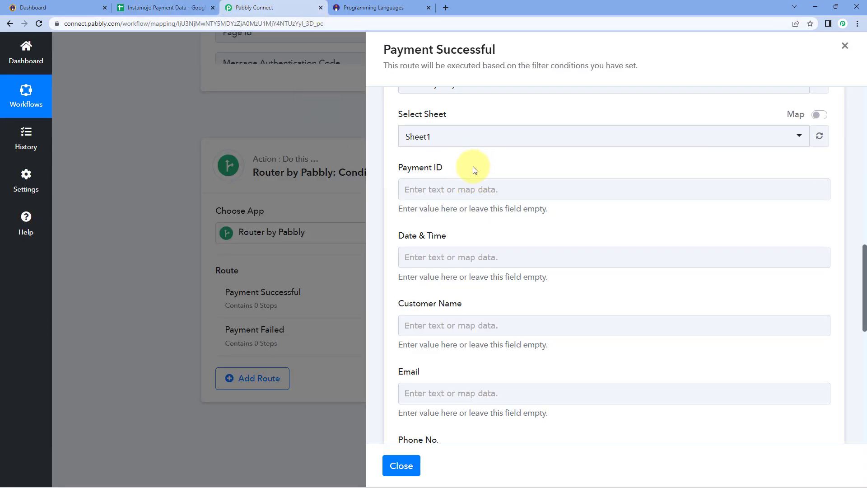
scroll(456, 197, down, 1)
scroll(456, 197, up, 1)
click(459, 182)
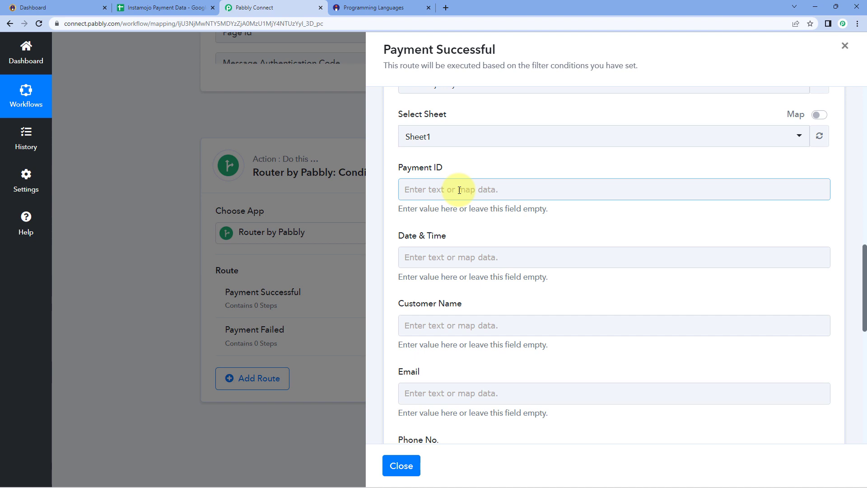
scroll(446, 188, down, 1)
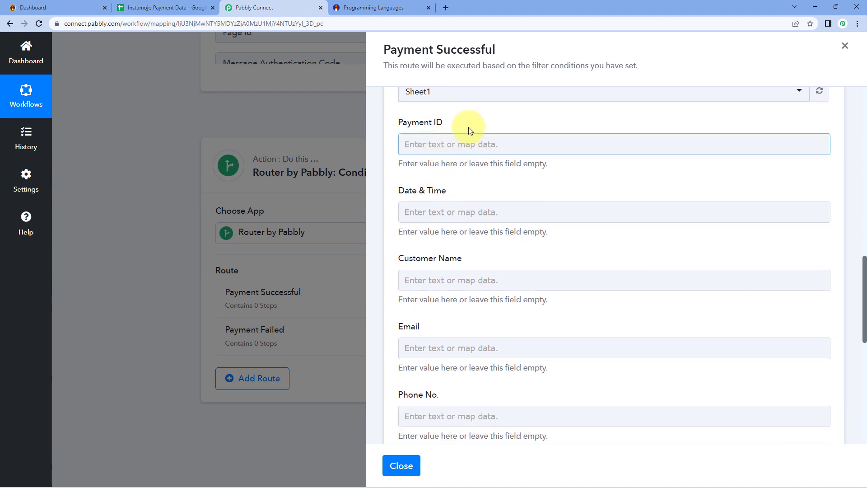
Map the Instamojo New Sale payment id into the Payment ID field.
click(426, 145)
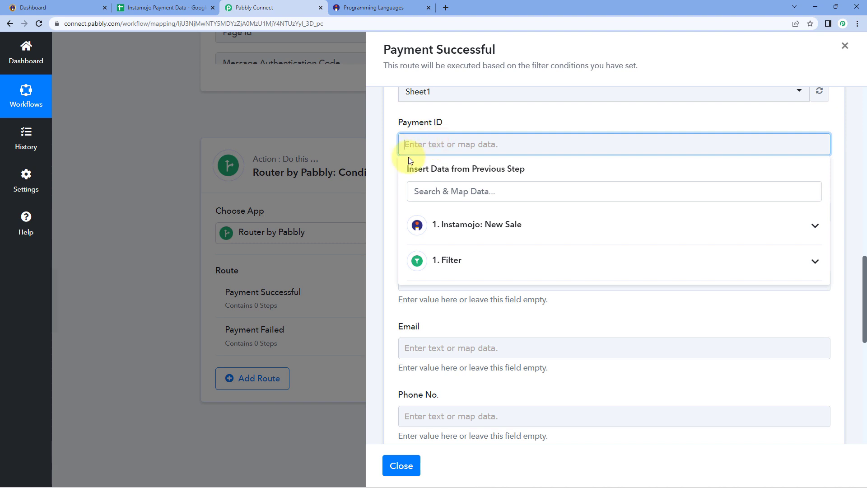
click(499, 224)
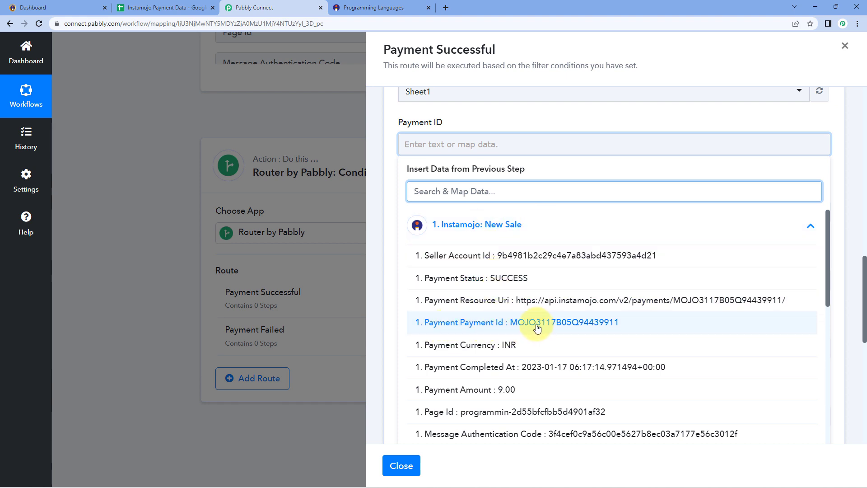
click(479, 325)
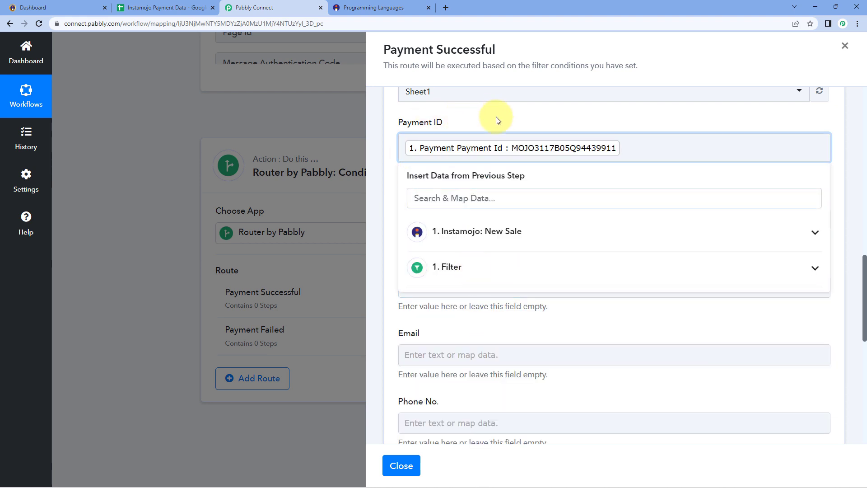
click(493, 117)
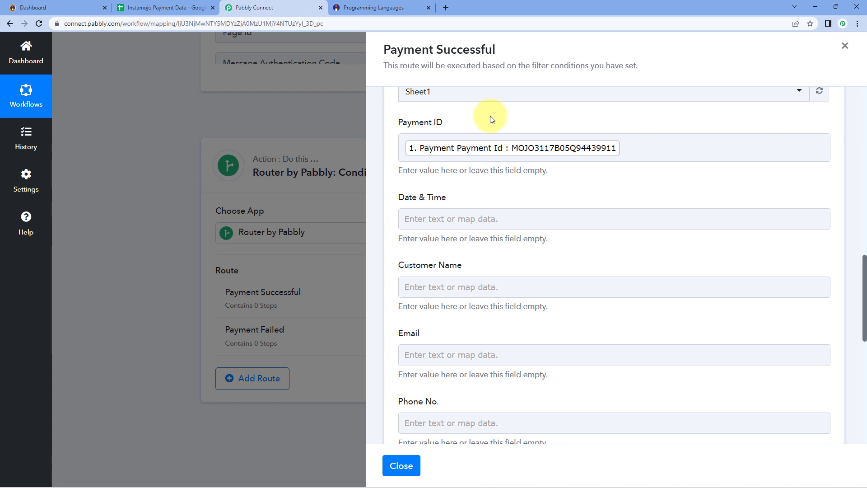
click(183, 8)
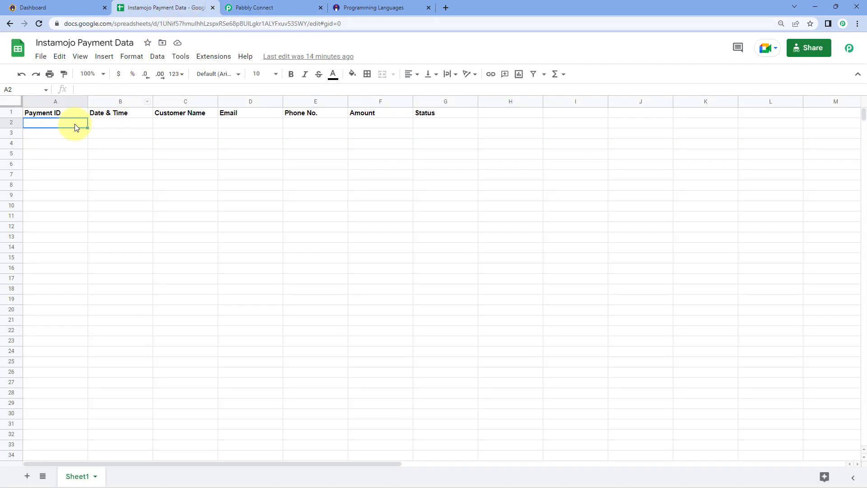
click(275, 7)
scroll(497, 158, down, 1)
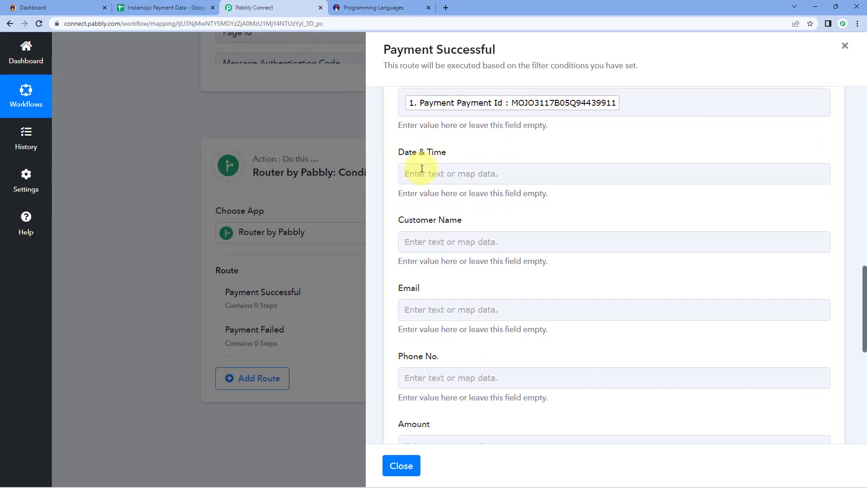
Map Payment Completed At into Date & Time and the buyer's name into Customer Name.
click(442, 173)
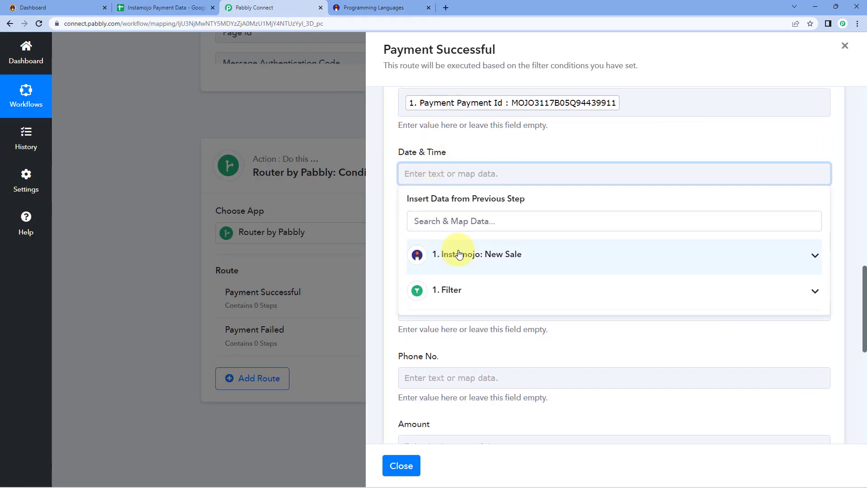
click(458, 255)
scroll(457, 212, down, 2)
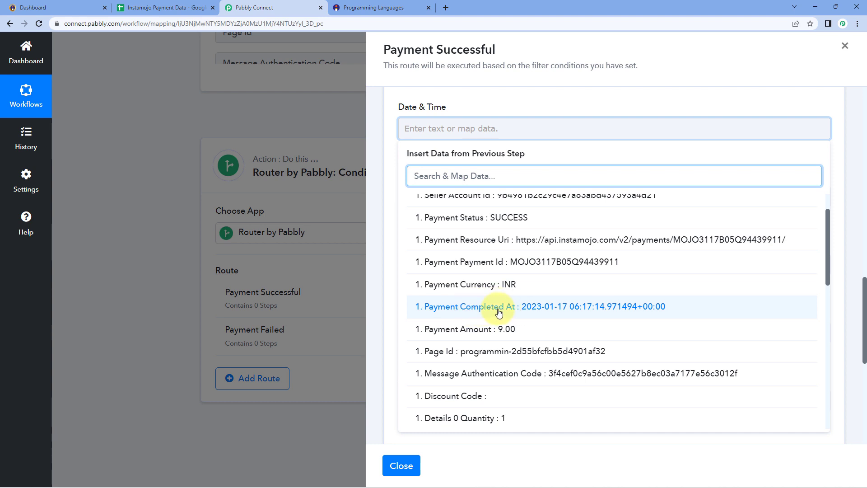
click(496, 310)
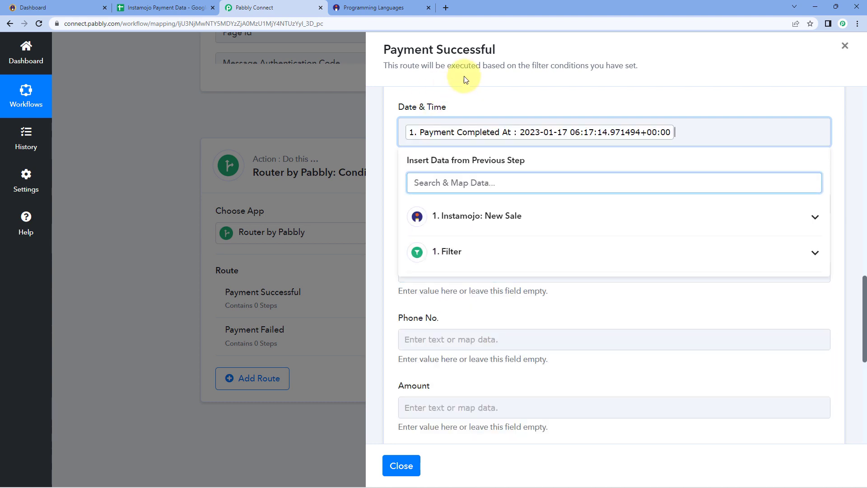
click(475, 96)
scroll(474, 100, down, 1)
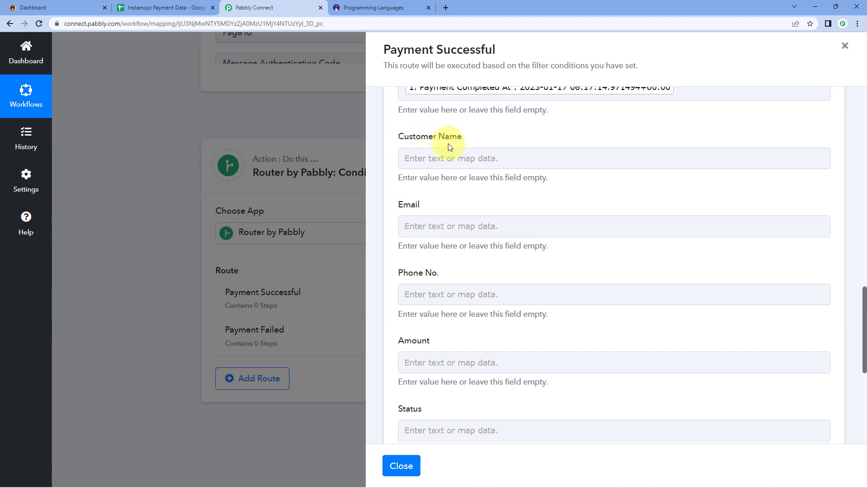
click(450, 156)
click(450, 155)
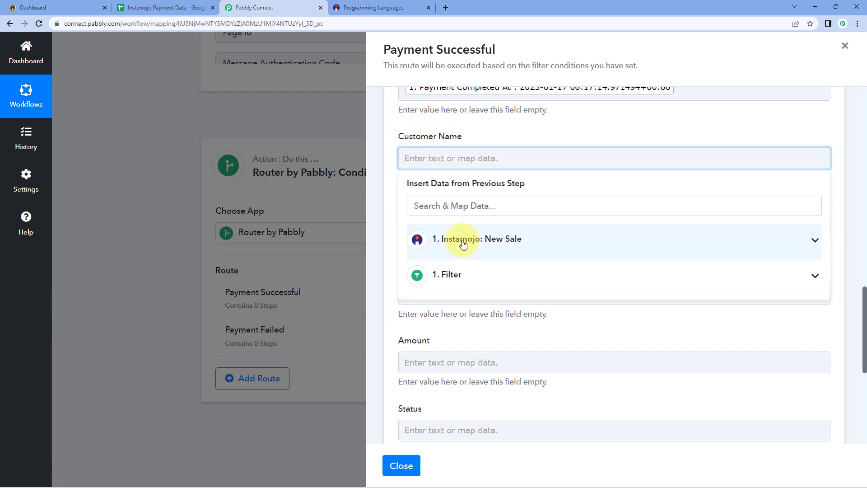
click(465, 236)
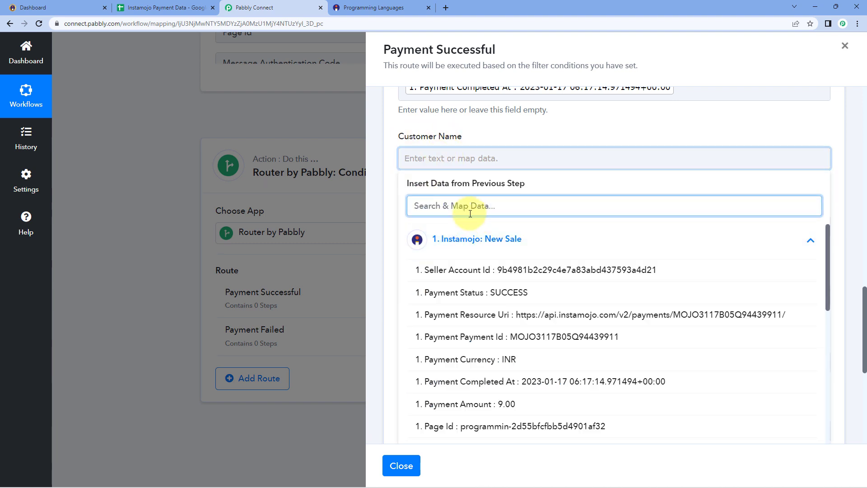
text(Name)
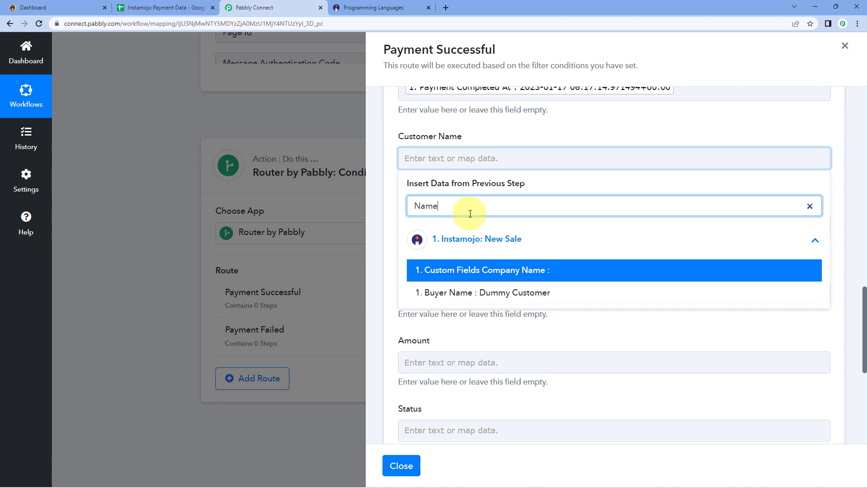
click(484, 294)
click(392, 197)
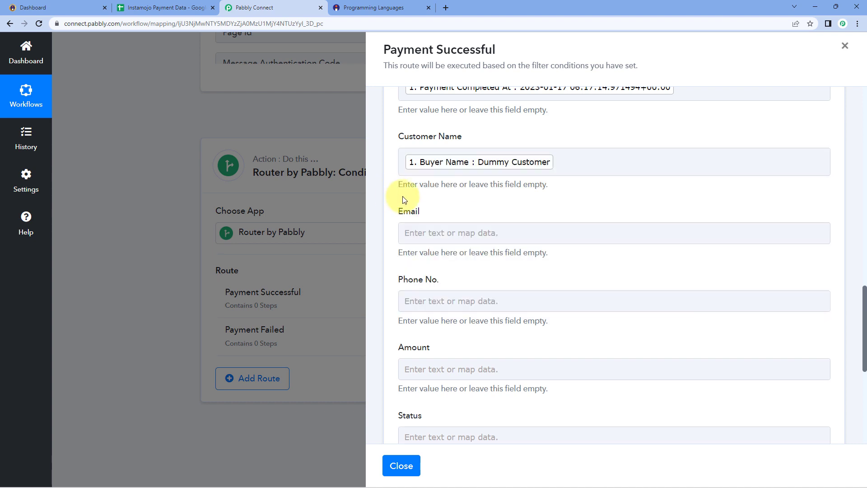
Map the buyer's email into Email and the buyer's phone into Phone No.
scroll(448, 188, down, 1)
click(446, 188)
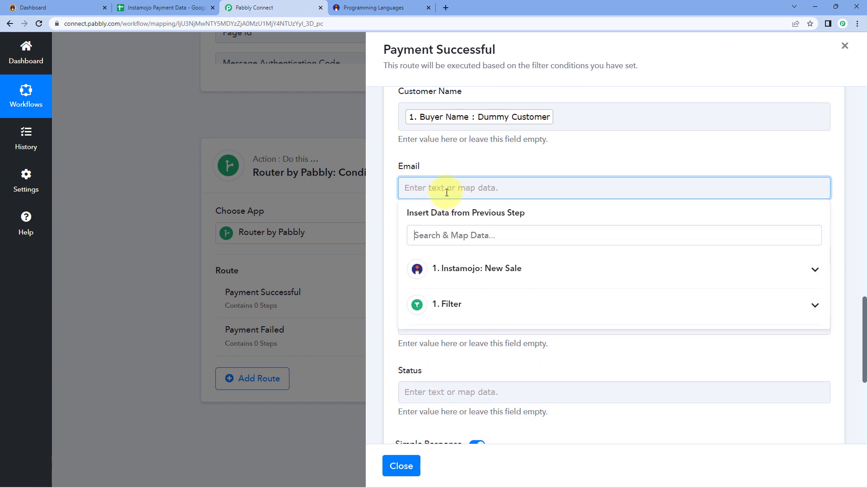
click(440, 237)
text(Email)
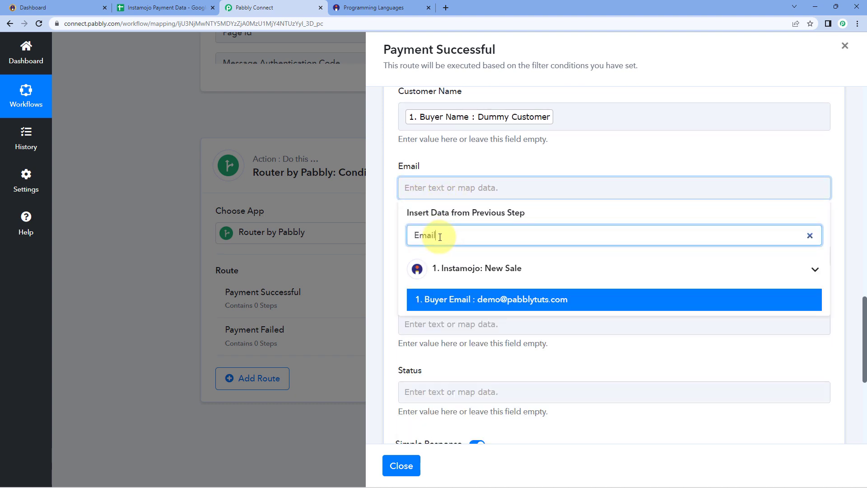
click(451, 298)
click(465, 160)
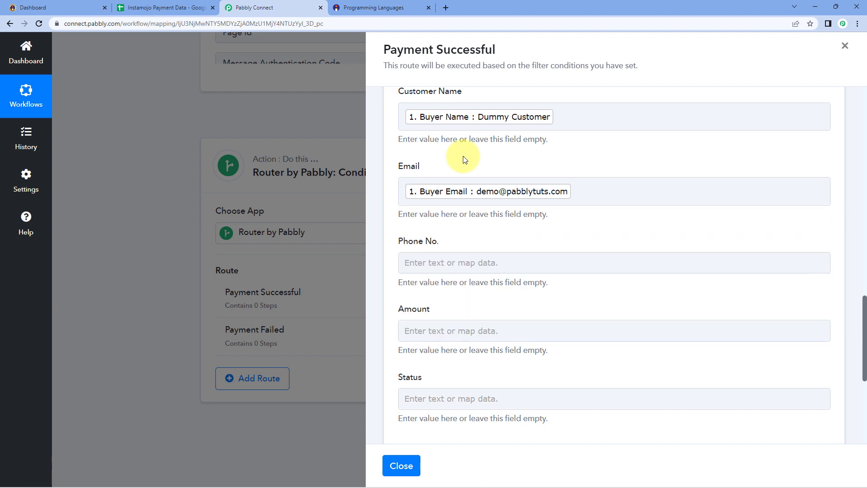
scroll(464, 159, down, 3)
click(434, 125)
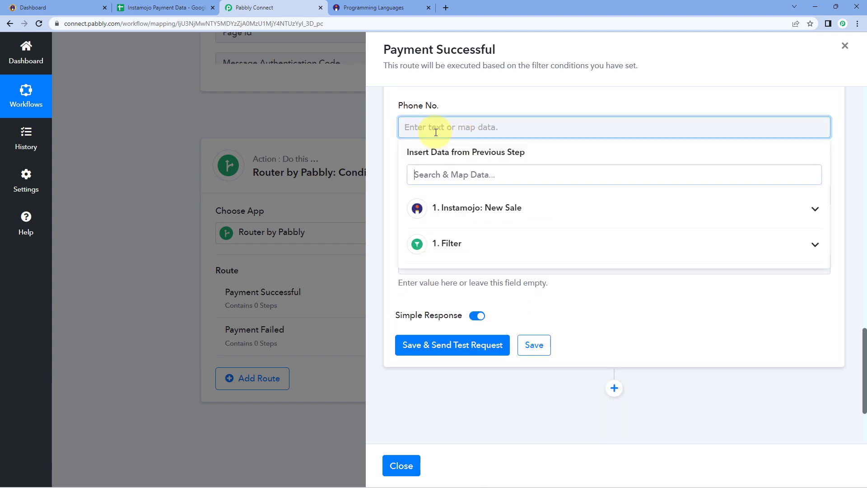
click(434, 177)
text(Pho)
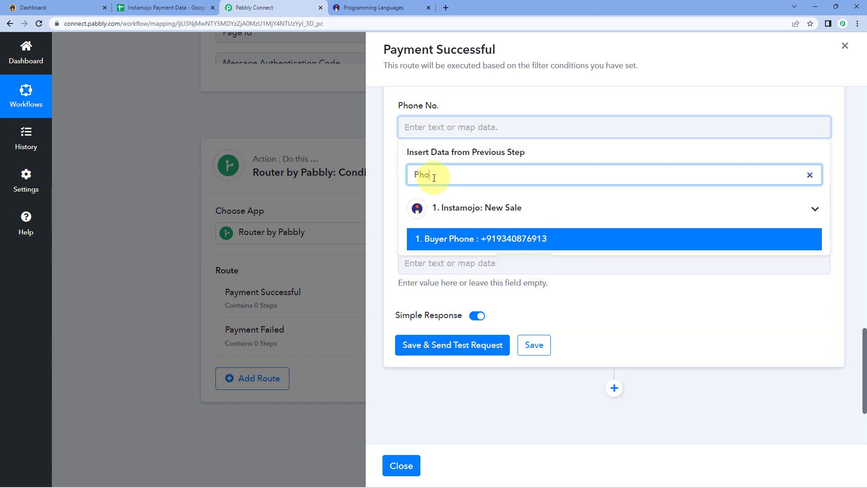
click(468, 239)
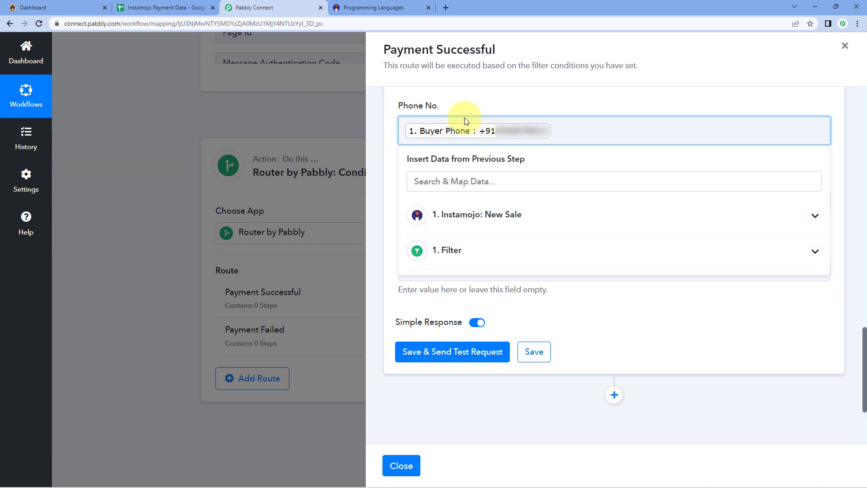
click(490, 103)
Map Payment Amount into Amount and Payment Status into Status, then save and send a test.
click(434, 202)
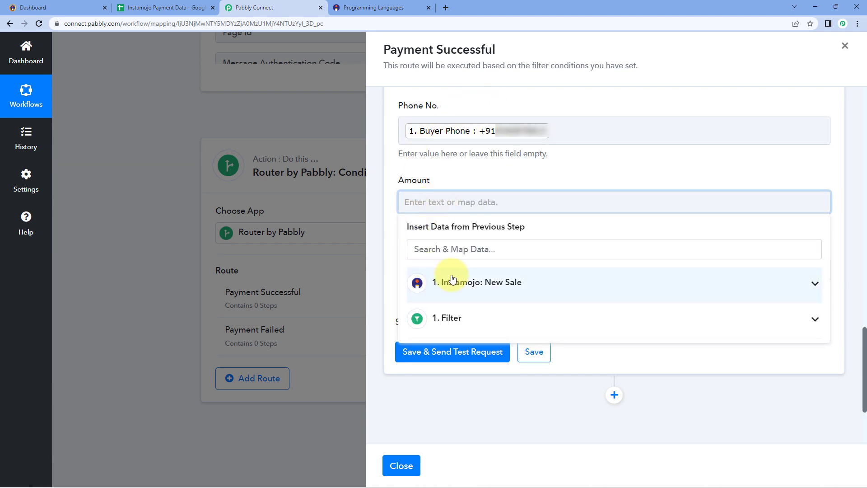
click(465, 281)
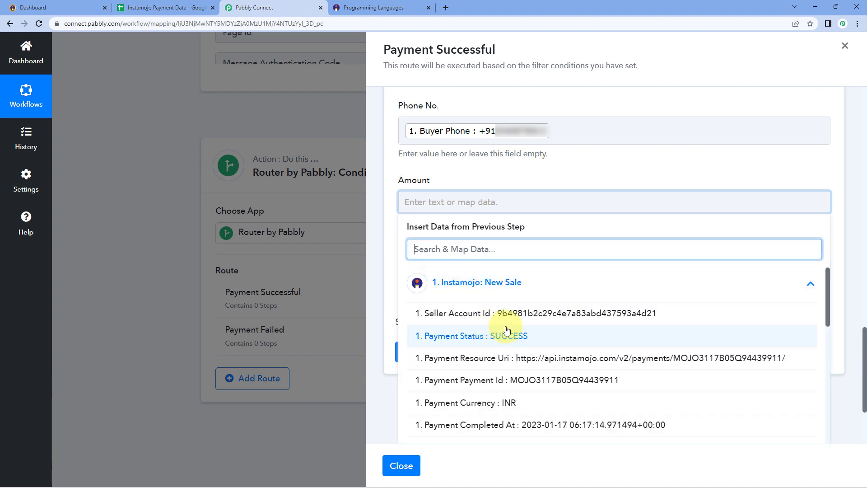
scroll(497, 331, down, 1)
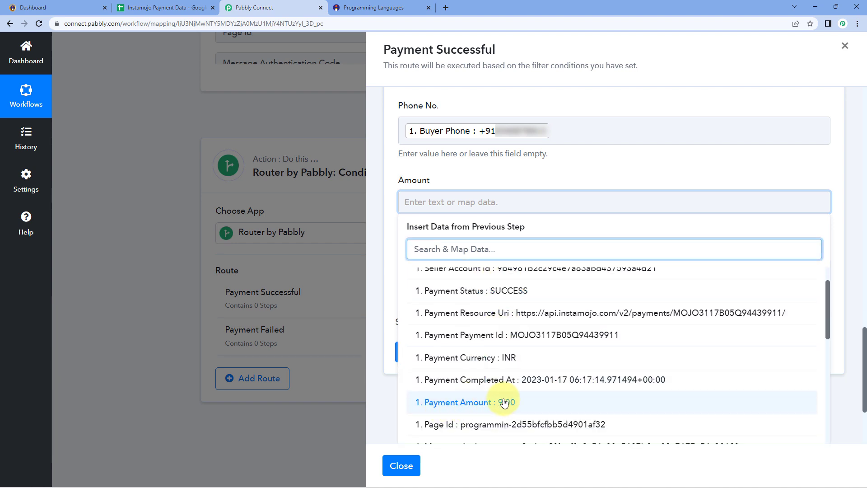
click(488, 401)
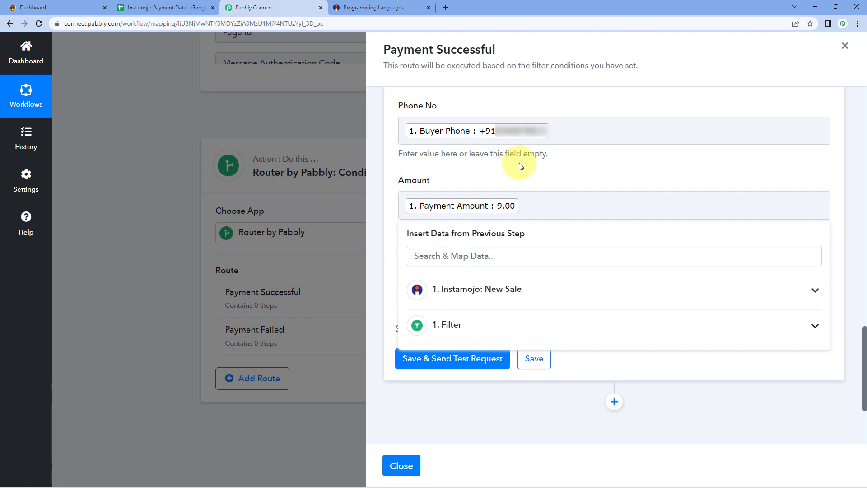
click(446, 271)
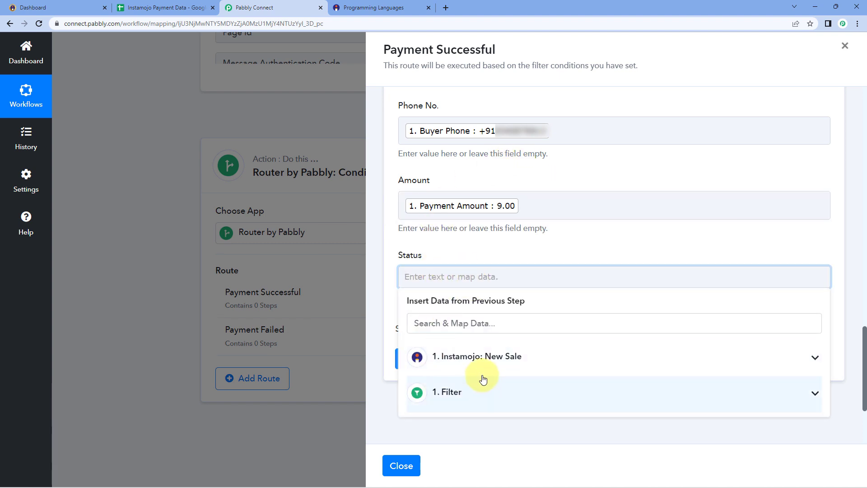
click(496, 359)
scroll(500, 363, down, 1)
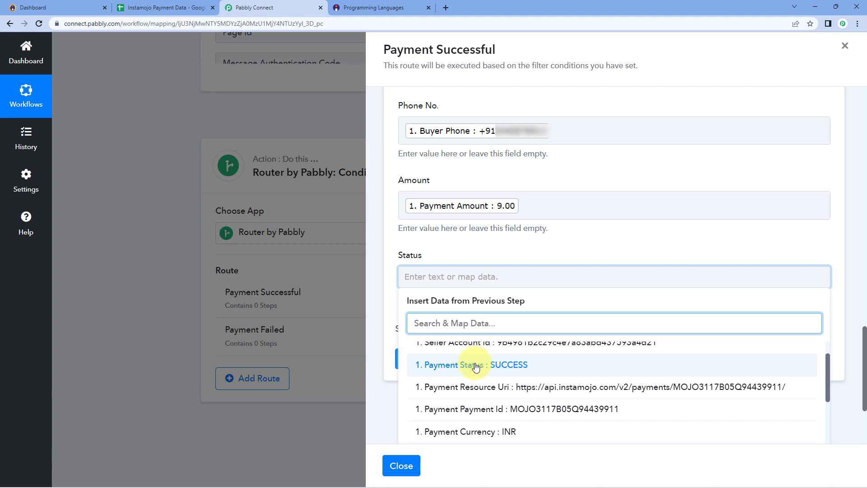
click(476, 365)
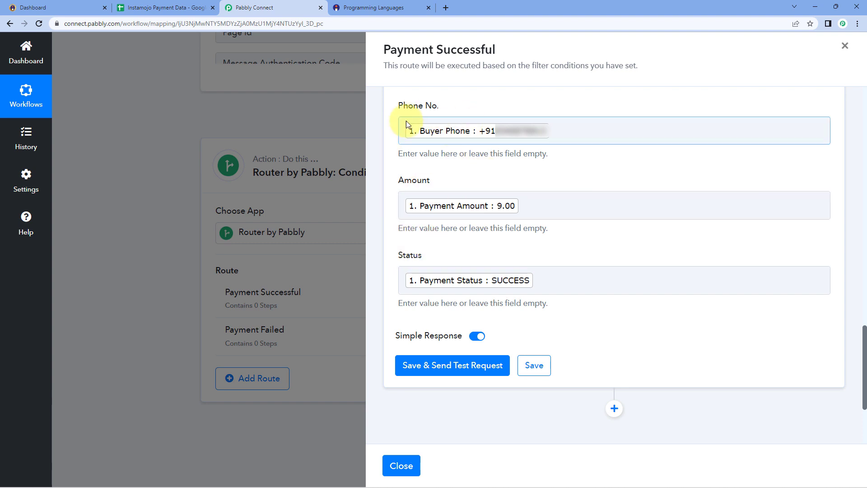
click(459, 366)
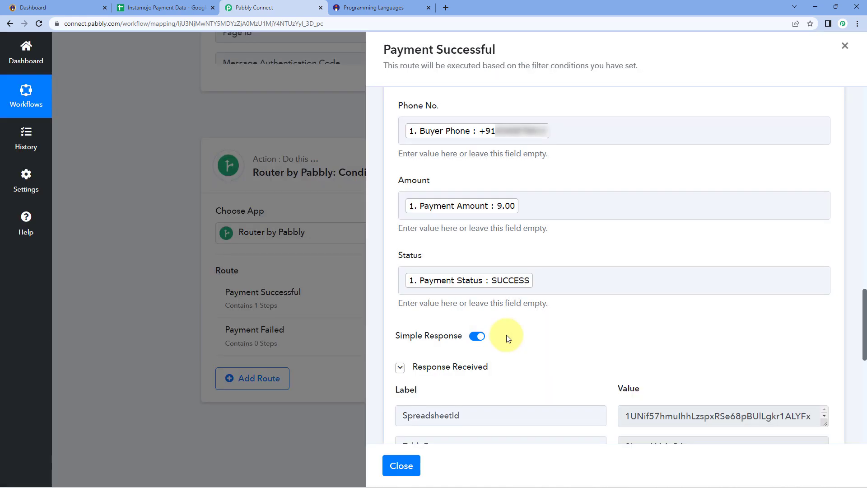
Review the test response showing 7 cells written to Sheet1!A2:G2, then return to the workflow.
scroll(507, 338, down, 4)
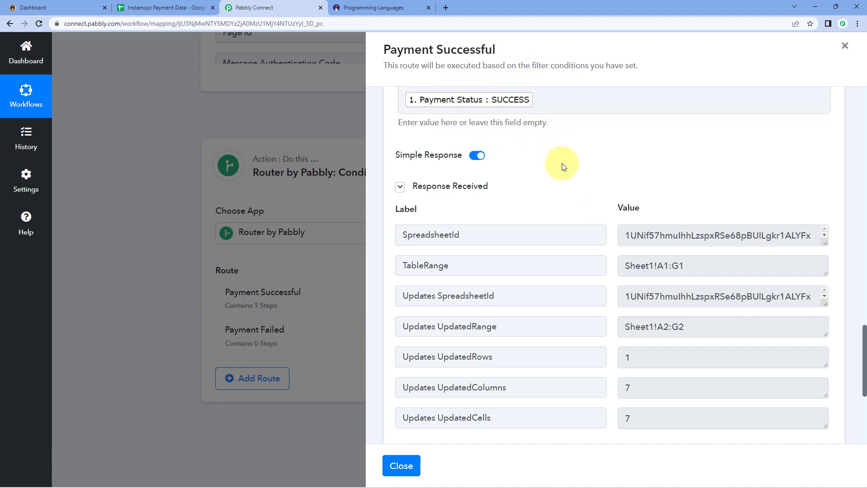
click(381, 7)
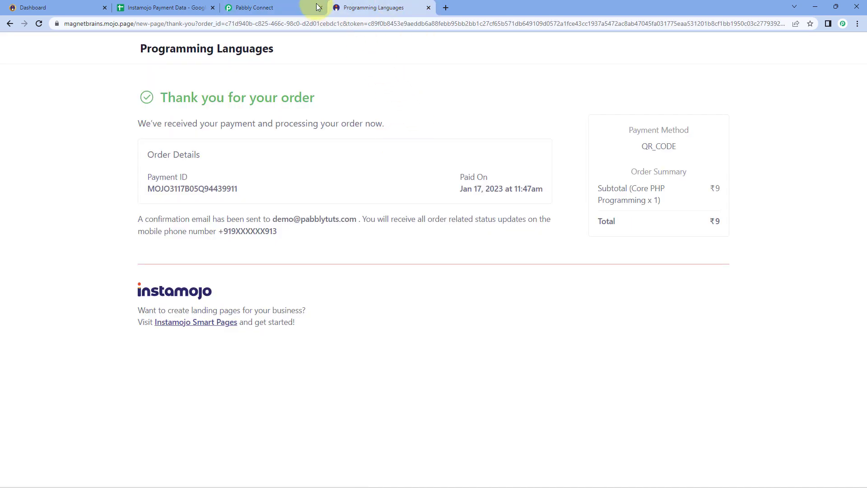
click(294, 4)
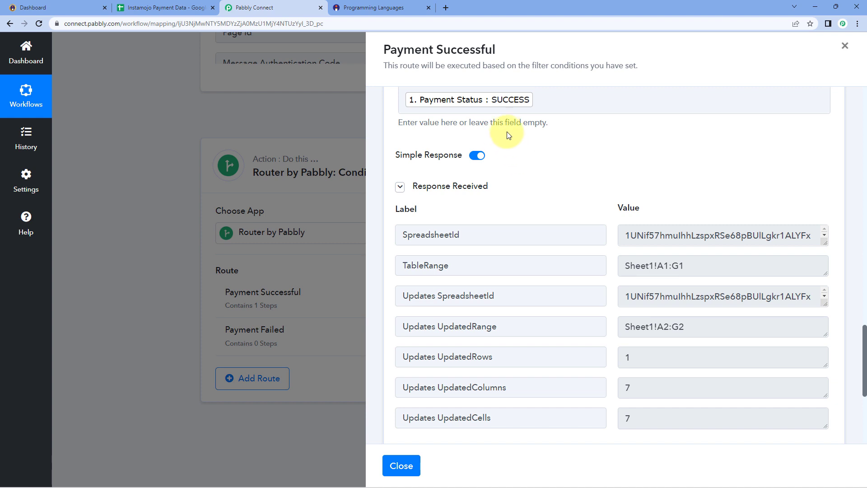
Remove bold from row 2 and auto-fit all columns in Instamojo Payment Data.
click(180, 6)
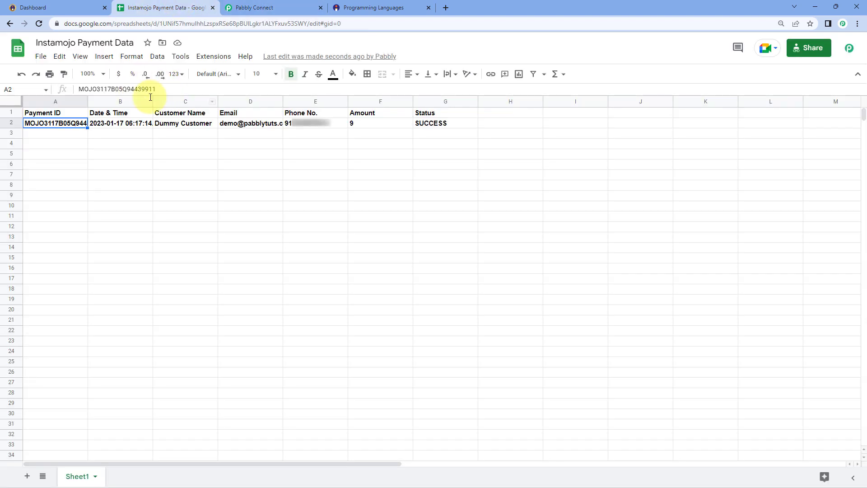
click(22, 123)
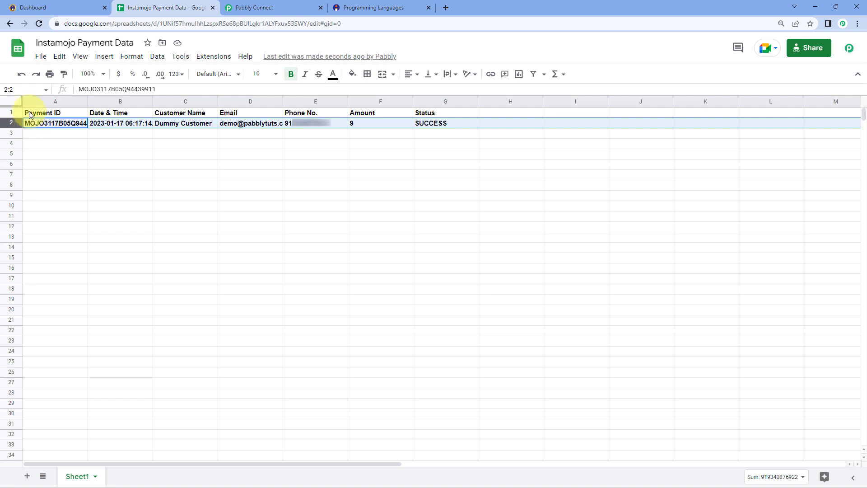
key(ctrl+b)
click(17, 102)
double_click(86, 99)
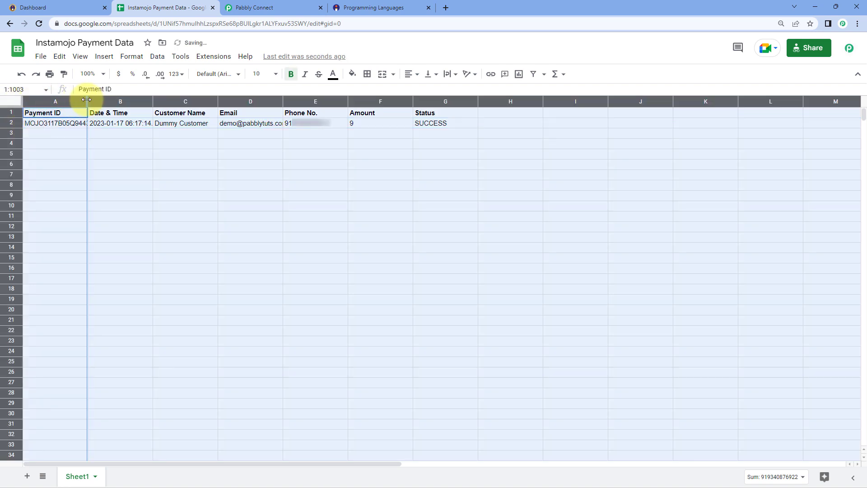
click(85, 134)
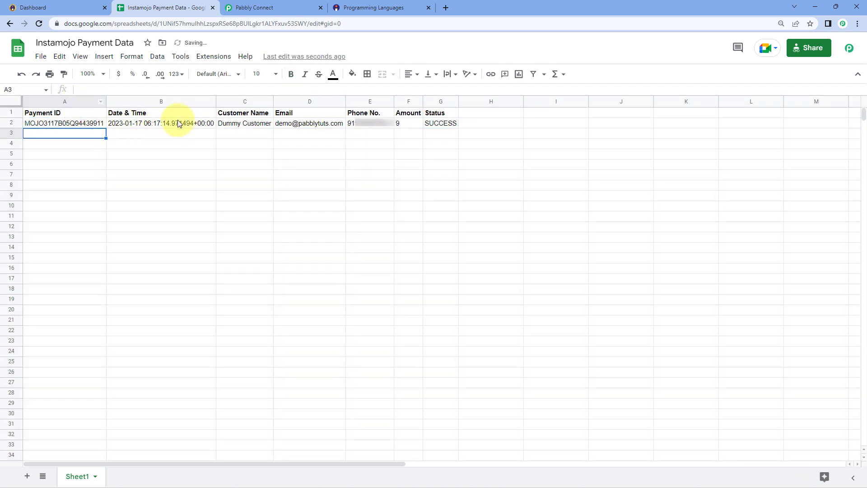
Inspect the row 2 values from Payment ID through the SUCCESS status.
click(86, 127)
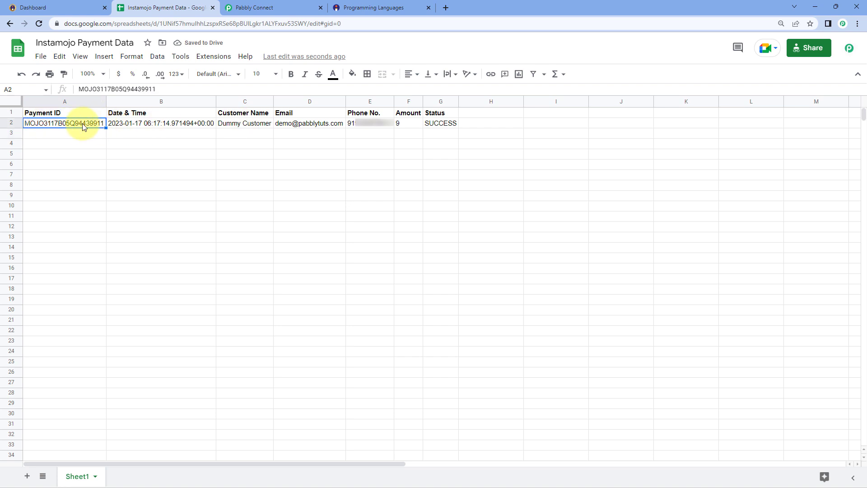
click(140, 126)
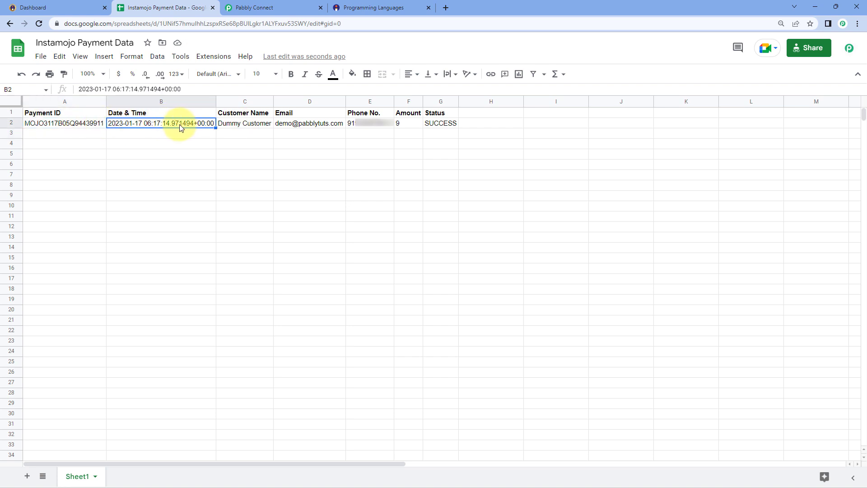
click(235, 124)
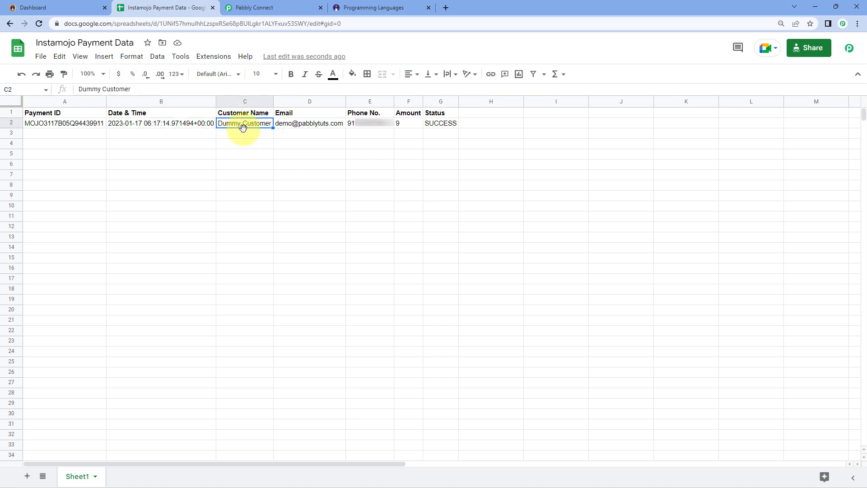
click(312, 126)
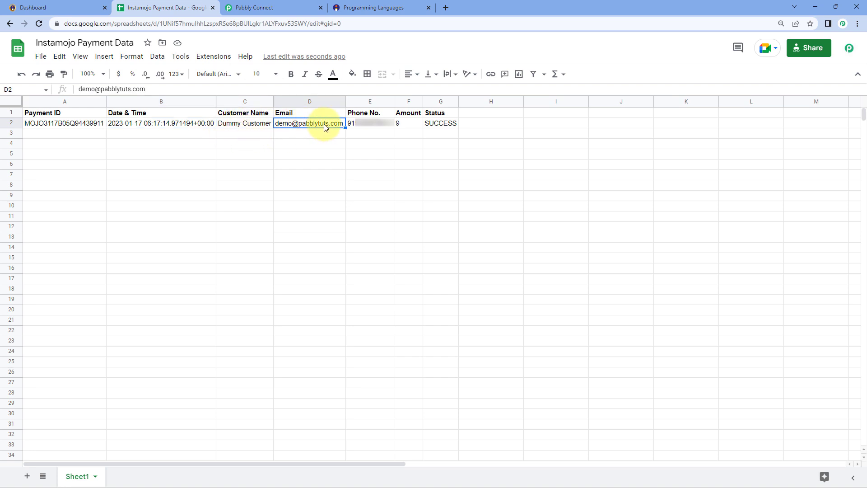
click(363, 124)
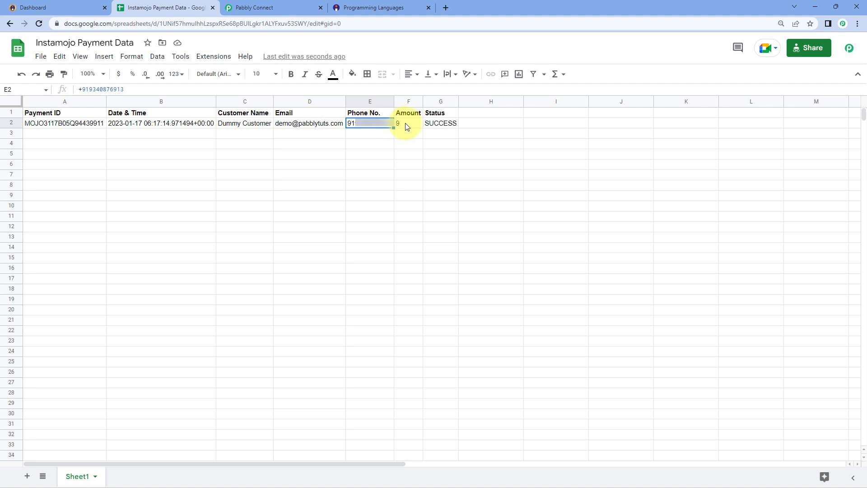
click(397, 124)
click(438, 126)
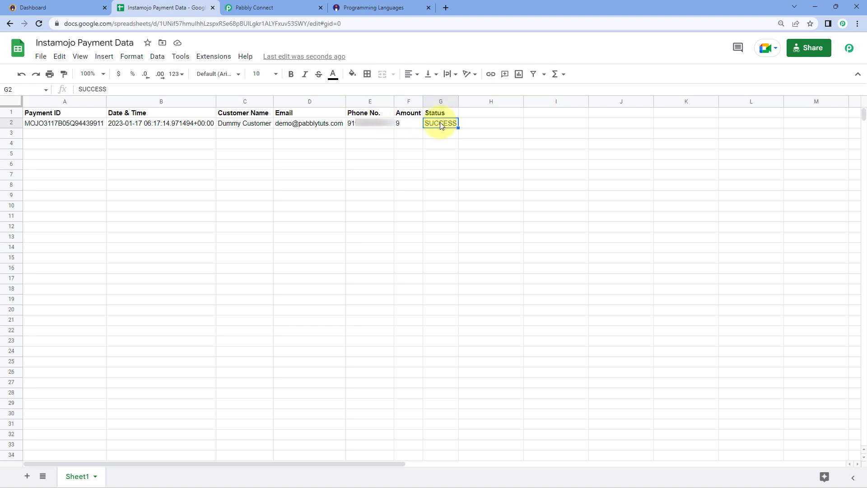
Widen the Status, Phone No., Email and Customer Name columns, then return to Pabbly Connect.
drag(457, 98, 483, 99)
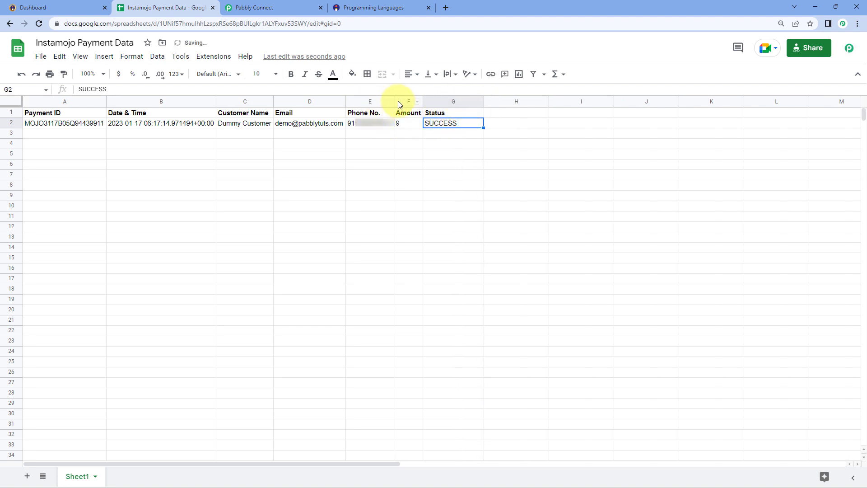
drag(394, 100, 401, 99)
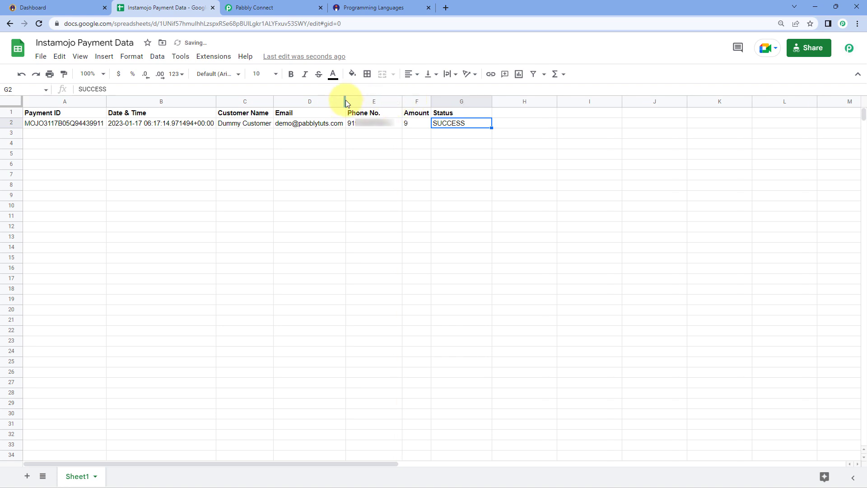
drag(346, 100, 359, 100)
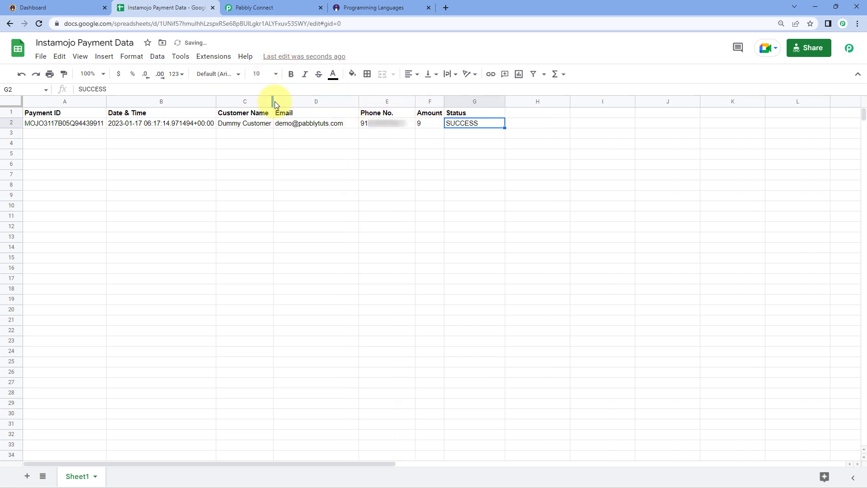
drag(273, 101, 289, 101)
click(280, 8)
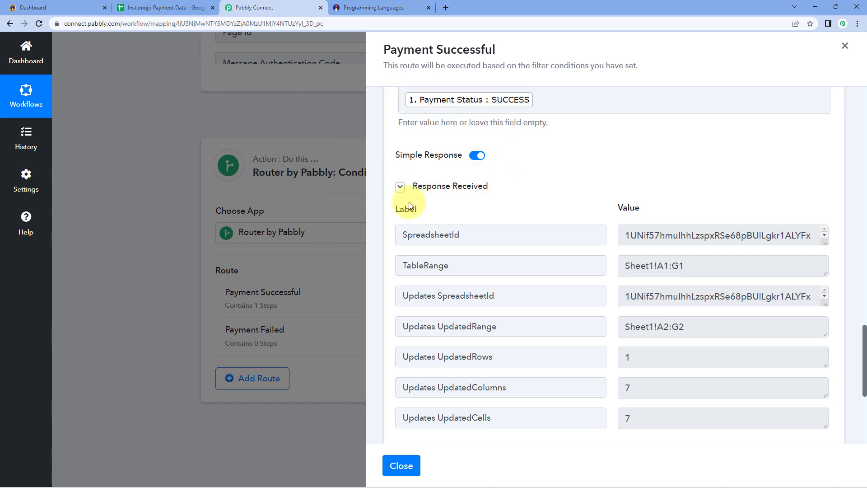
Close the route panel and re-capture the Instamojo trigger's webhook response, confirming with Yes.
click(402, 465)
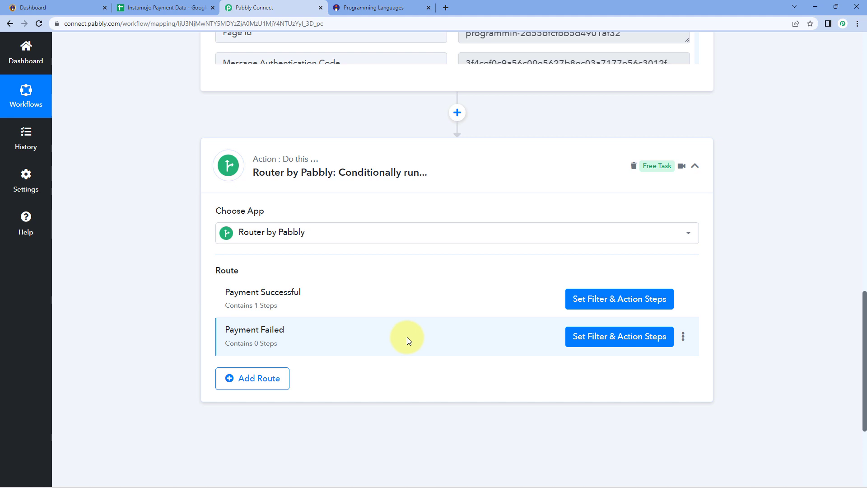
scroll(183, 244, up, 4)
scroll(182, 244, up, 5)
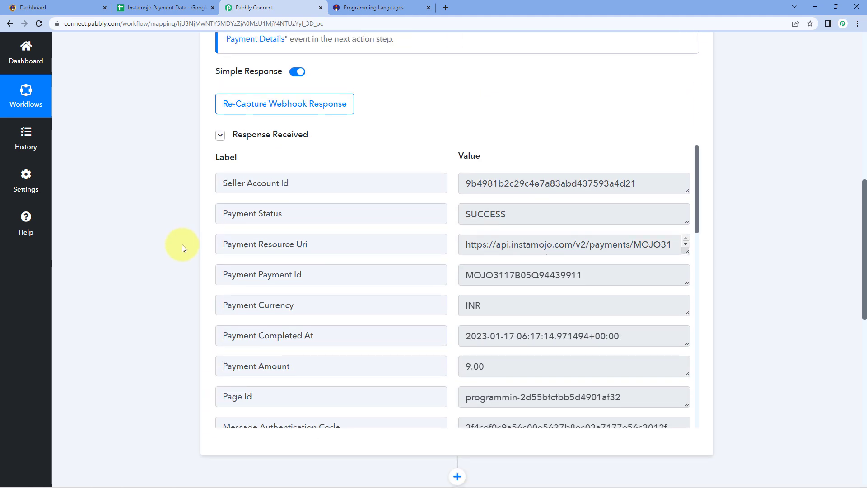
scroll(179, 247, down, 1)
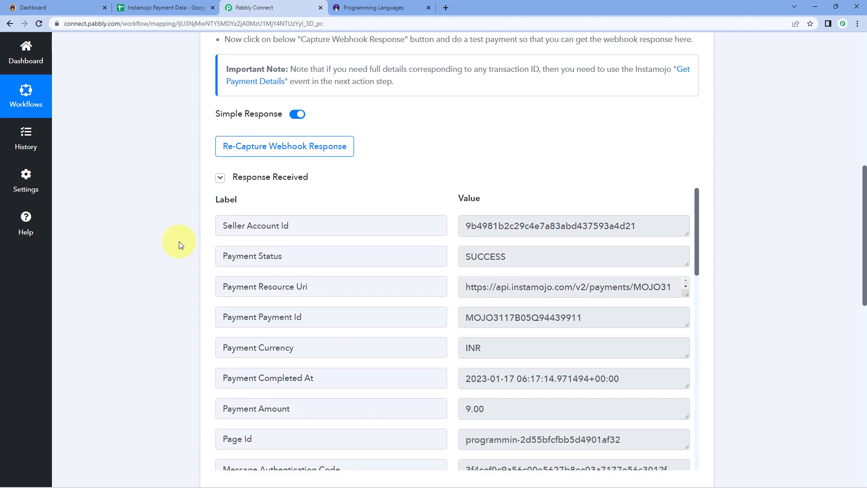
click(247, 150)
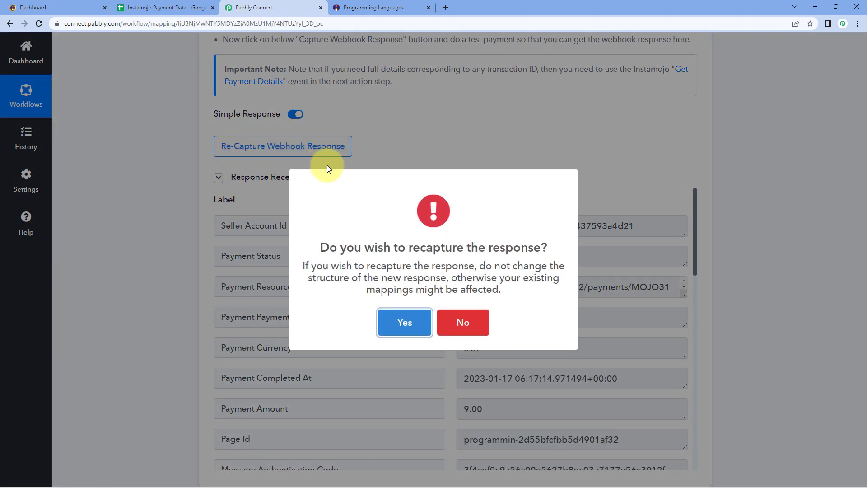
click(400, 329)
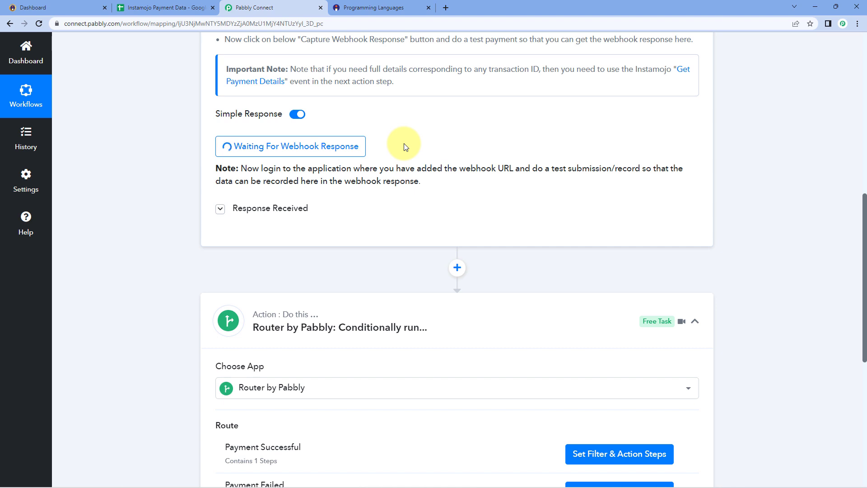
Close the old Instamojo order confirmation tab and return to the Smart Pages list.
click(432, 9)
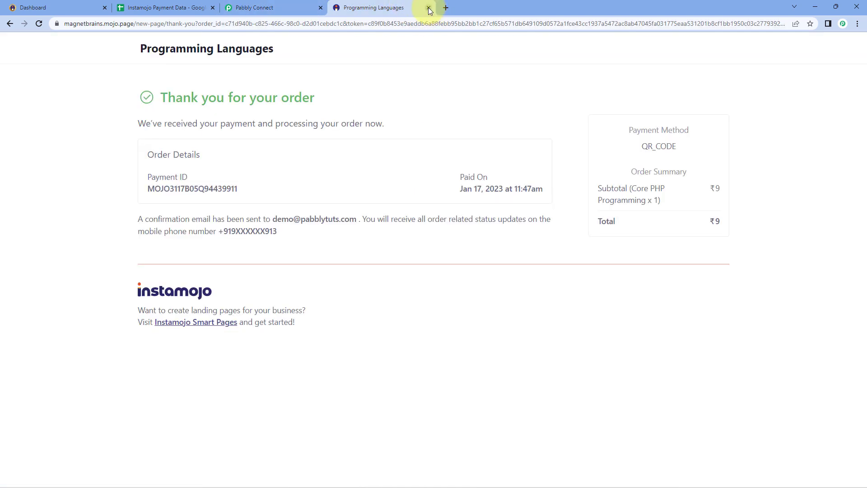
click(429, 8)
click(156, 7)
click(82, 8)
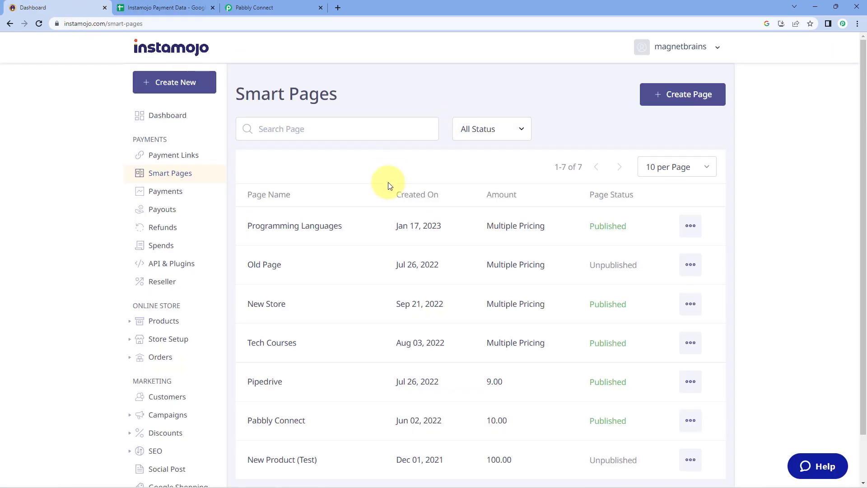
Copy the Programming Languages page share link and load it in a new tab.
click(690, 226)
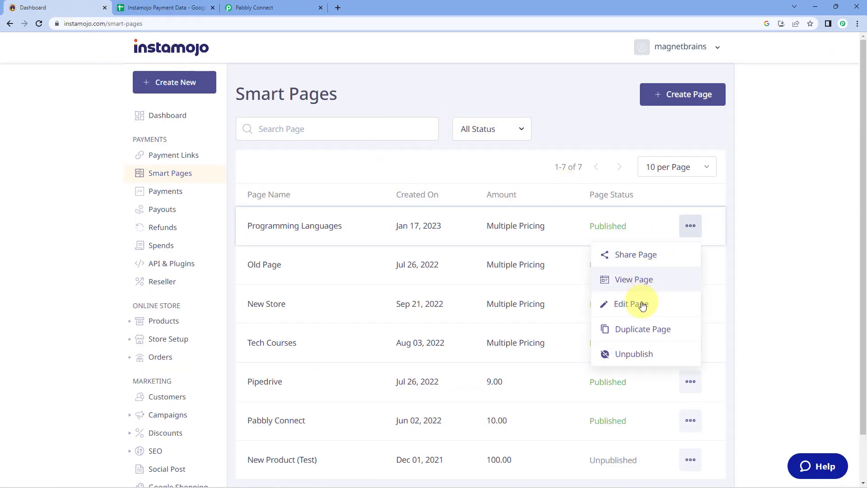
click(645, 254)
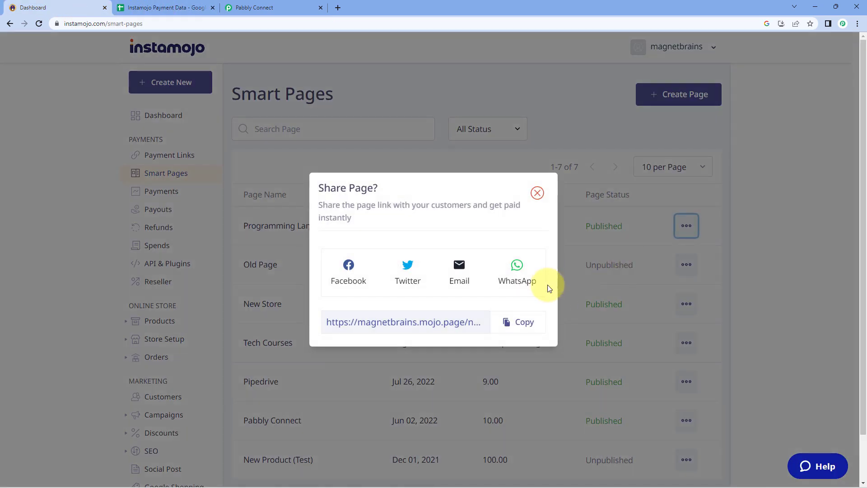
click(524, 322)
click(537, 193)
click(338, 8)
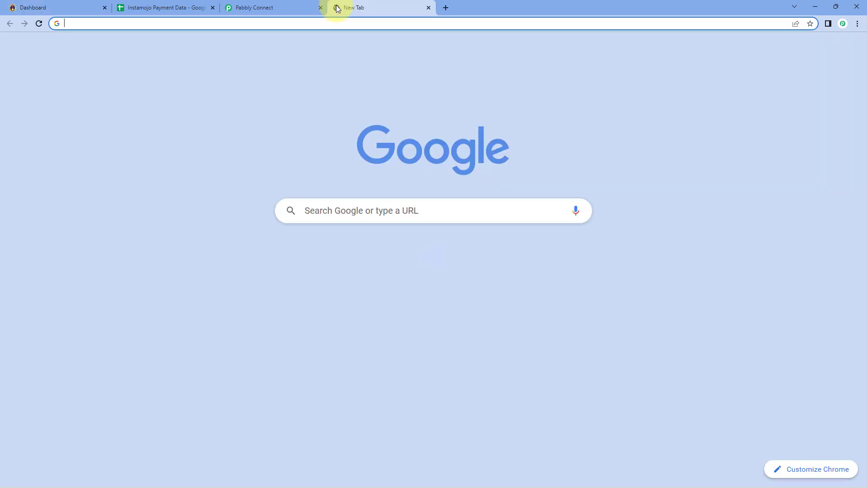
key(ctrl+v)
key(Return)
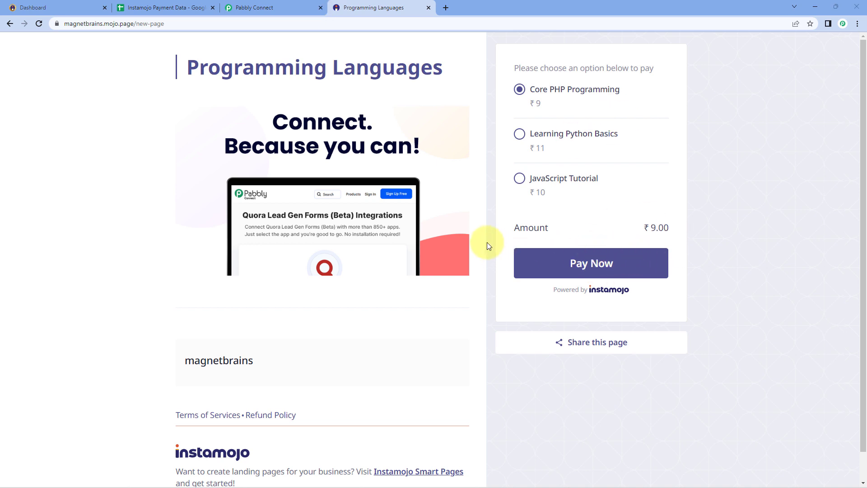
Order the ₹11 Learning Python Basics course as 'Test Customer' with a test email and mobile number, then submit it so payment fails.
click(519, 134)
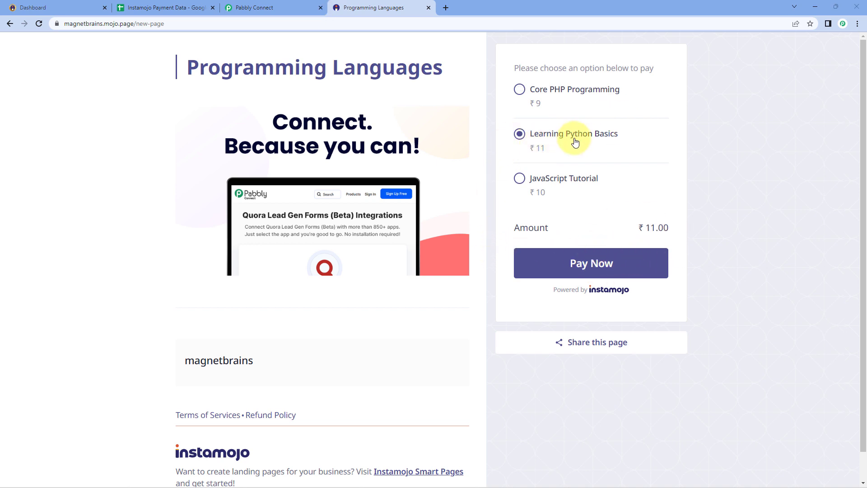
click(622, 266)
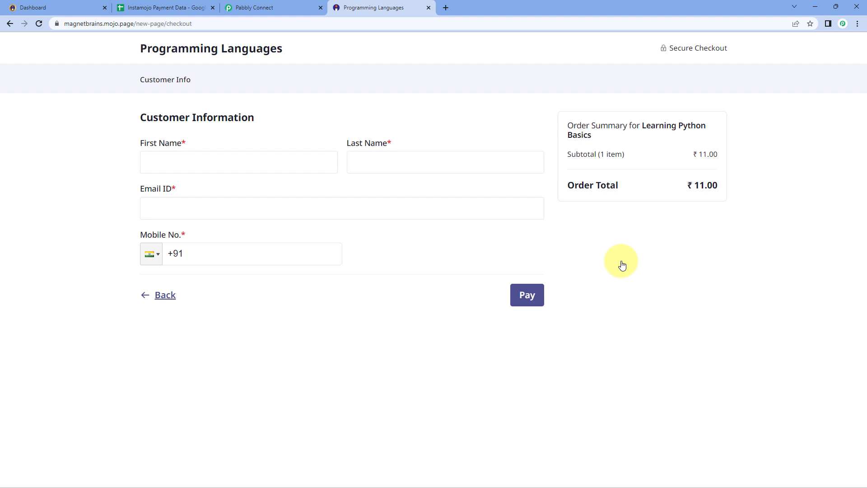
click(235, 160)
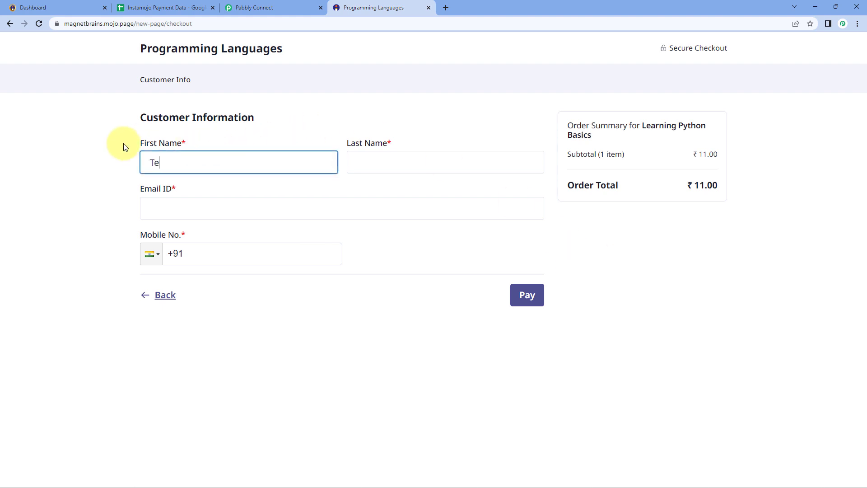
text(Test)
key(Tab)
text(Customer)
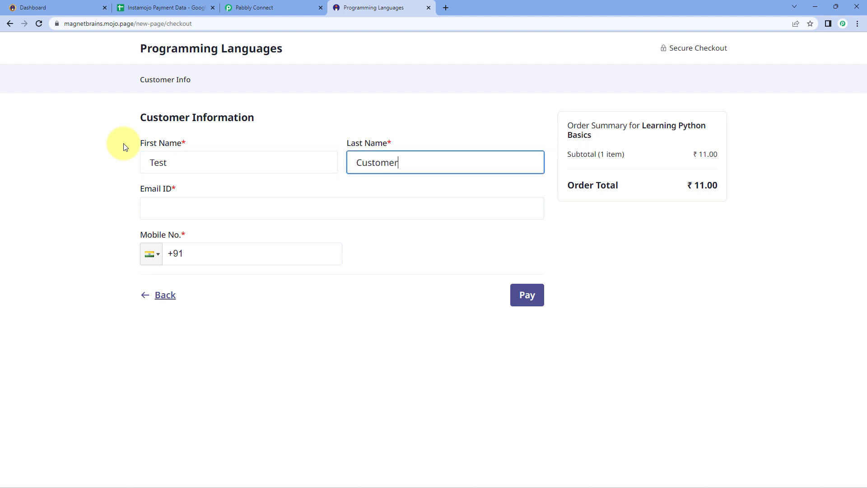
key(Tab)
text(test)
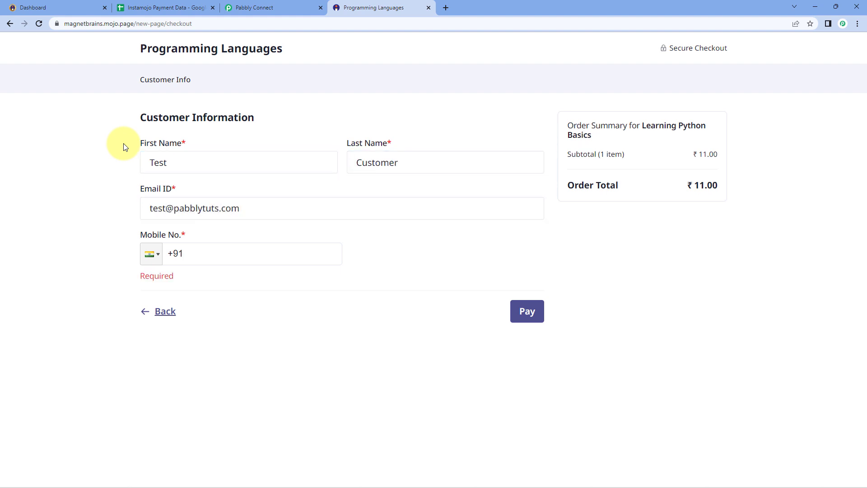
text(99999789)
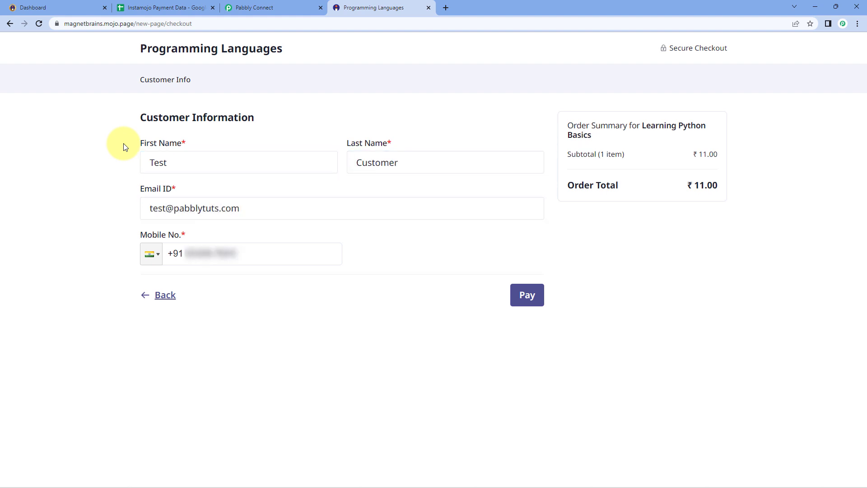
click(531, 295)
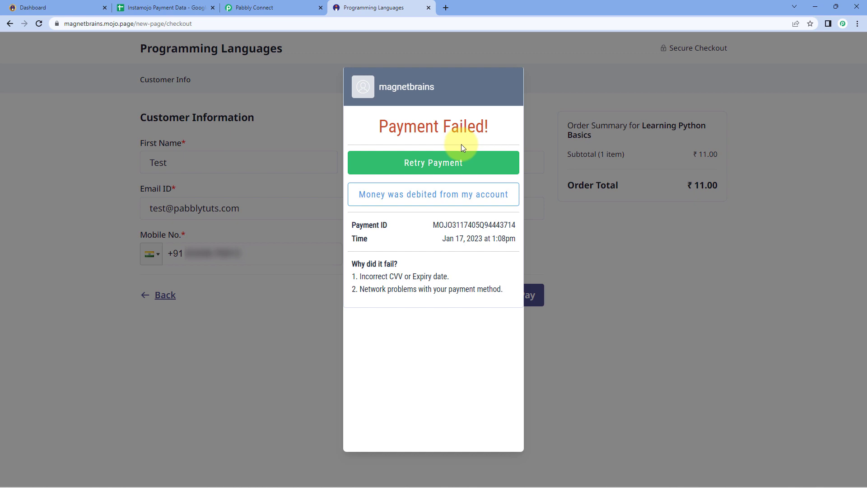
Check that the captured Instamojo response shows Payment Status FAILURE, then move down to the Router step.
click(294, 6)
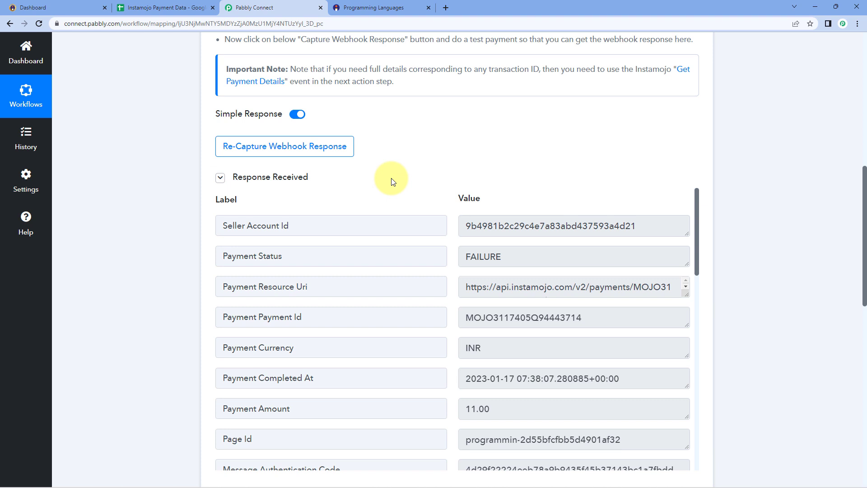
scroll(396, 180, down, 1)
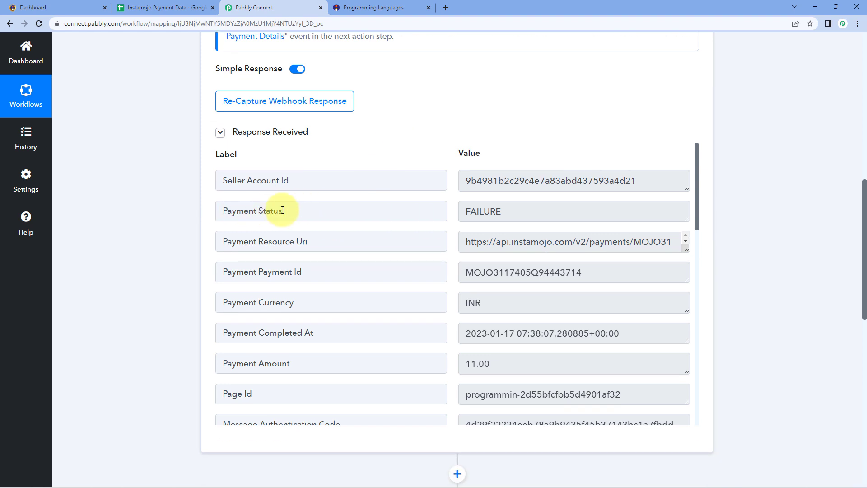
drag(513, 213, 457, 213)
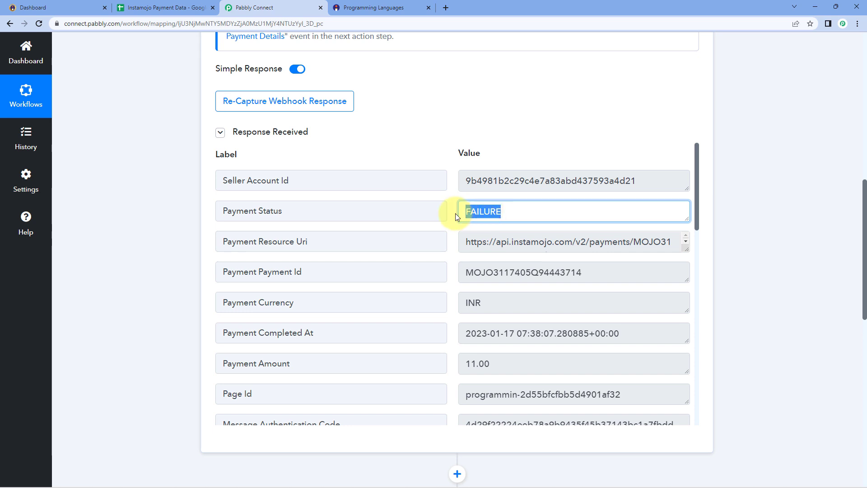
click(449, 202)
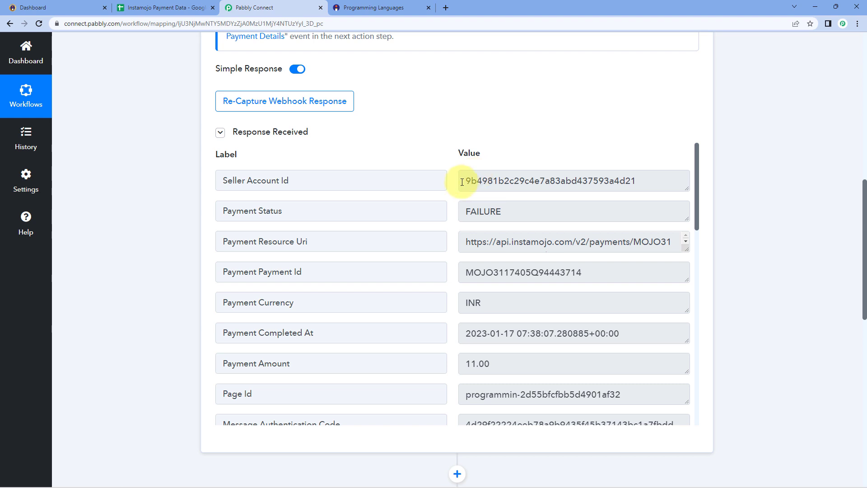
scroll(183, 228, down, 5)
scroll(184, 228, down, 3)
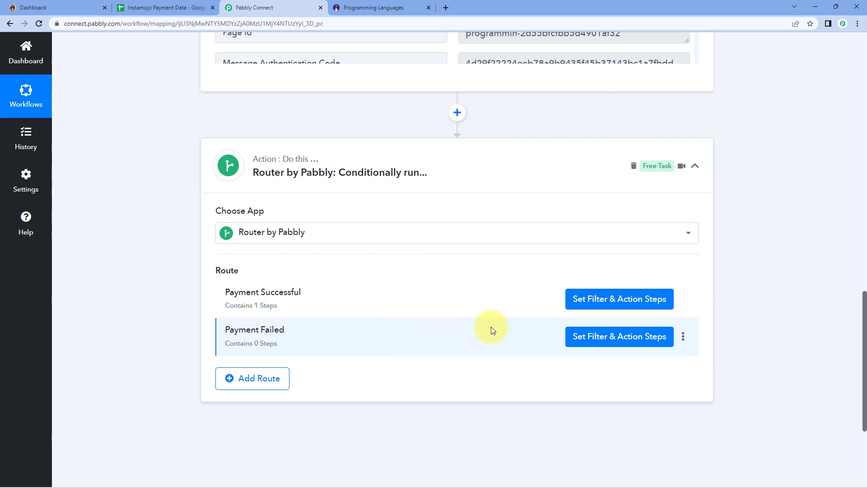
Open the Payment Failed route's filter and choose the Instamojo New Sale Payment Status field.
click(361, 8)
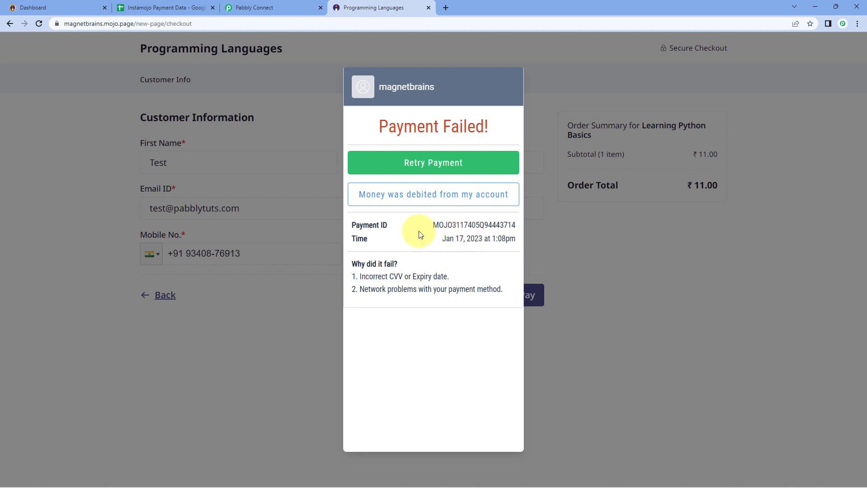
click(297, 3)
scroll(490, 138, down, 1)
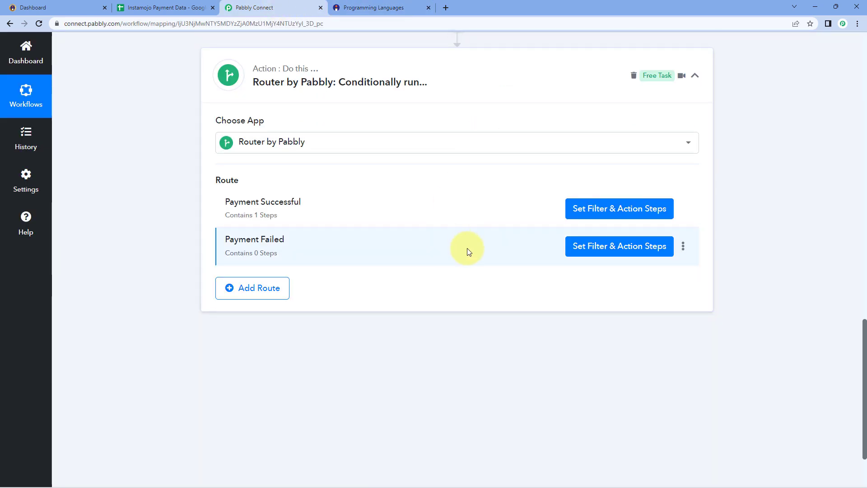
click(595, 252)
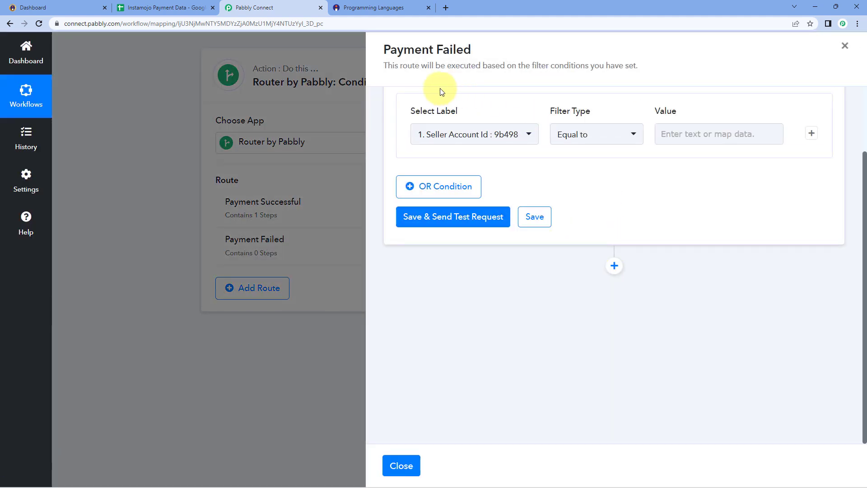
scroll(532, 179, up, 2)
click(528, 211)
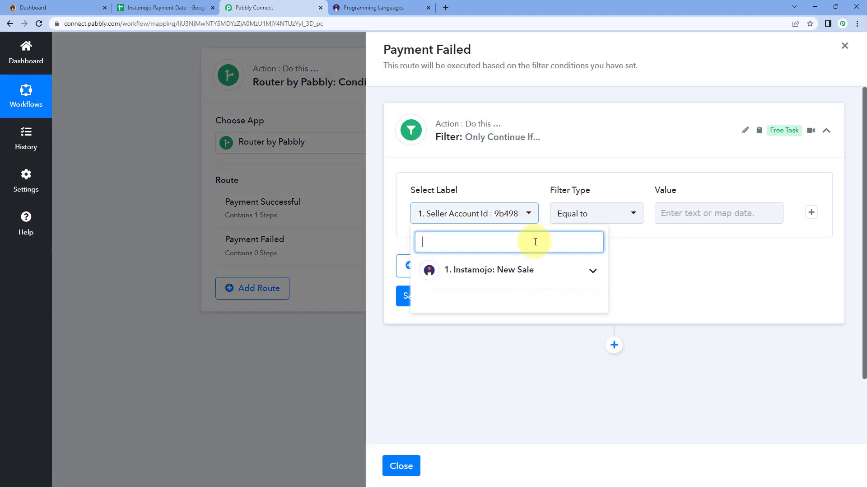
click(507, 271)
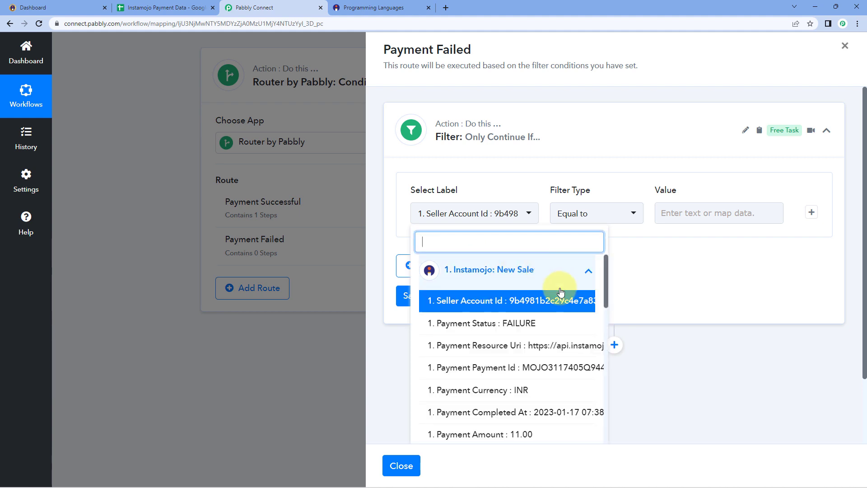
click(467, 324)
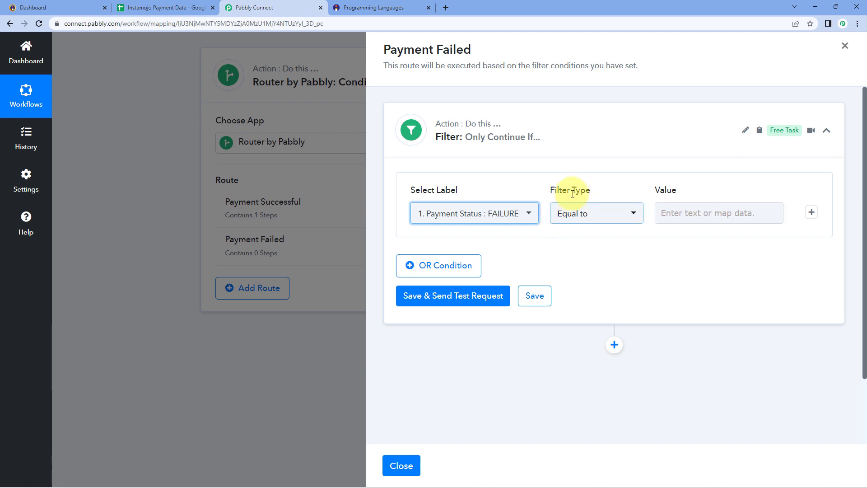
Compare it to the value FAILURE, save, and confirm the test returns Condition is true.
click(687, 212)
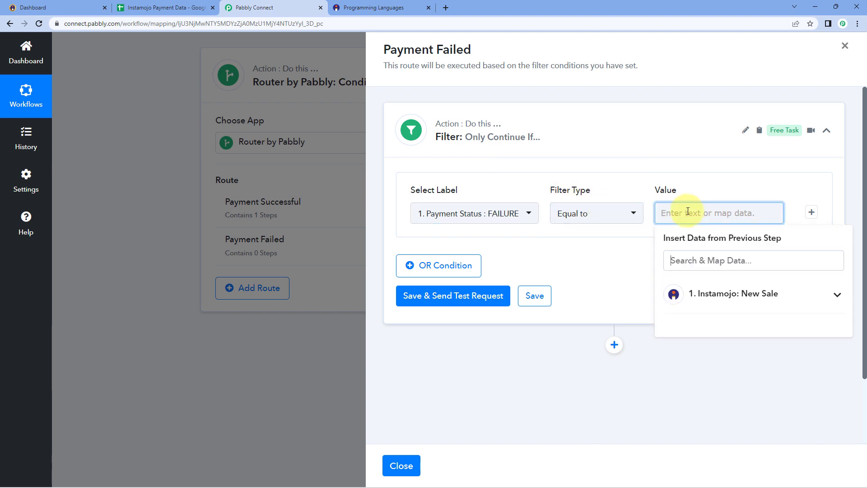
text(FAILURE)
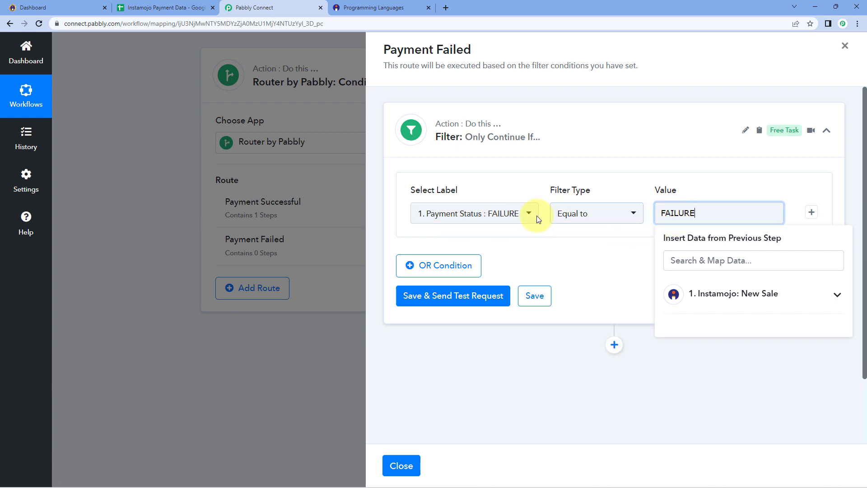
click(578, 244)
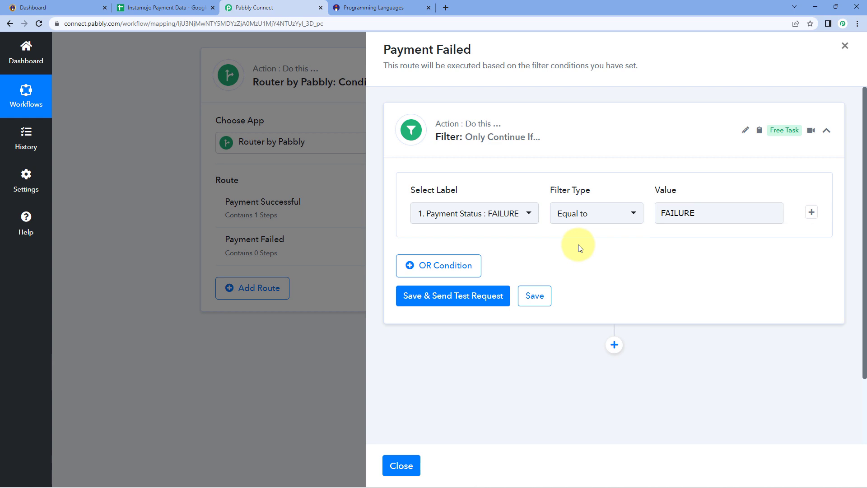
click(451, 293)
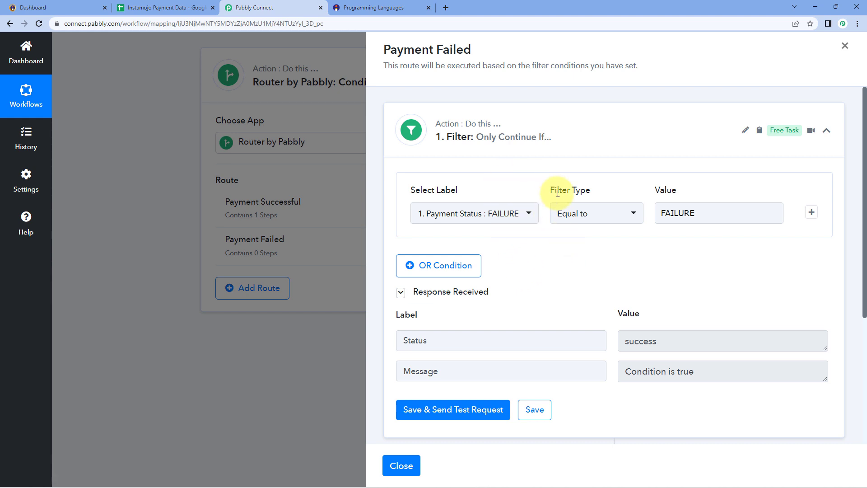
drag(619, 369, 706, 372)
click(706, 371)
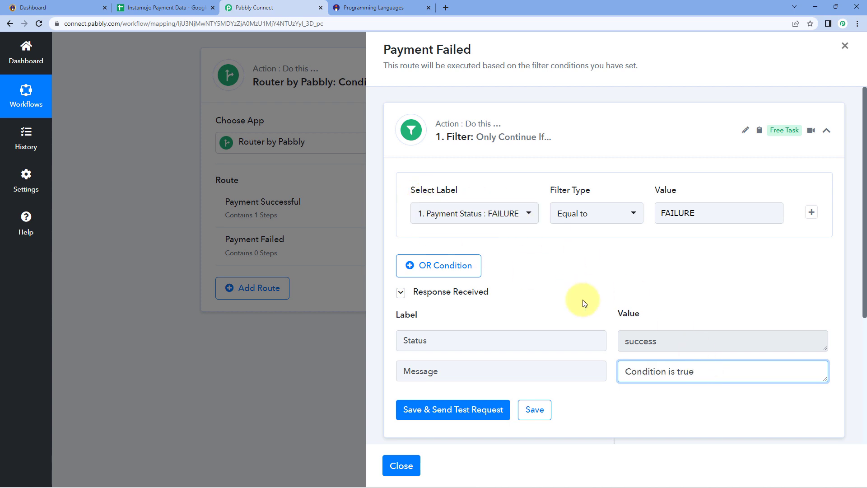
scroll(573, 275, down, 4)
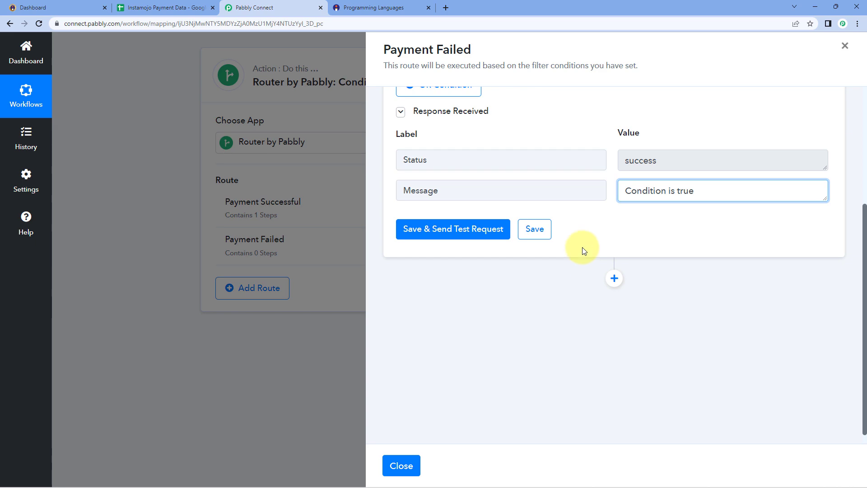
scroll(581, 253, up, 4)
Close the route panel and review the captured buyer email, name and phone values.
click(400, 465)
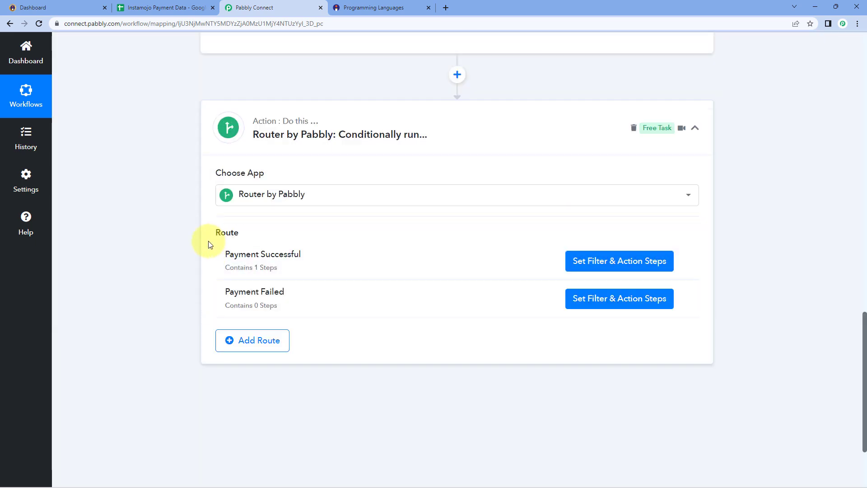
scroll(223, 251, up, 8)
scroll(463, 253, down, 13)
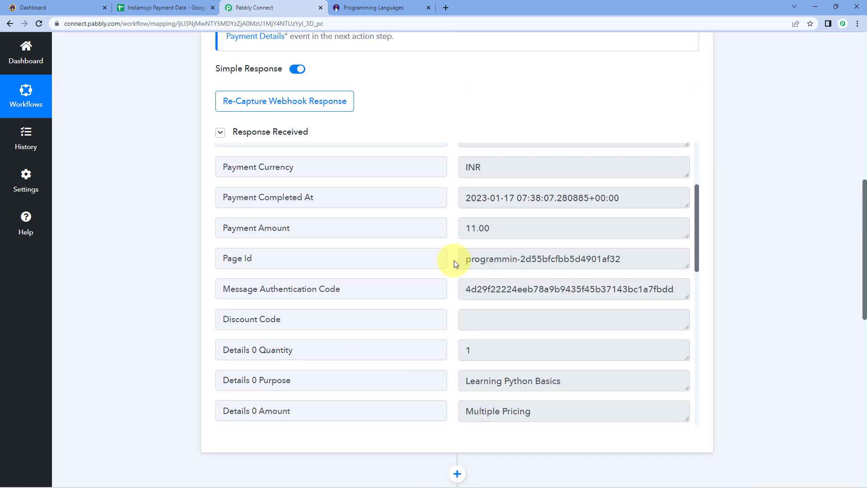
scroll(455, 272, down, 1)
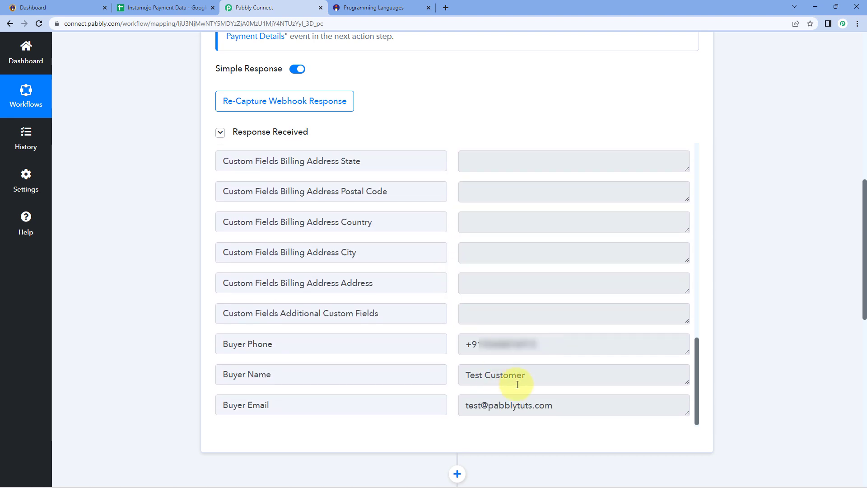
drag(574, 405, 459, 407)
drag(526, 383, 435, 383)
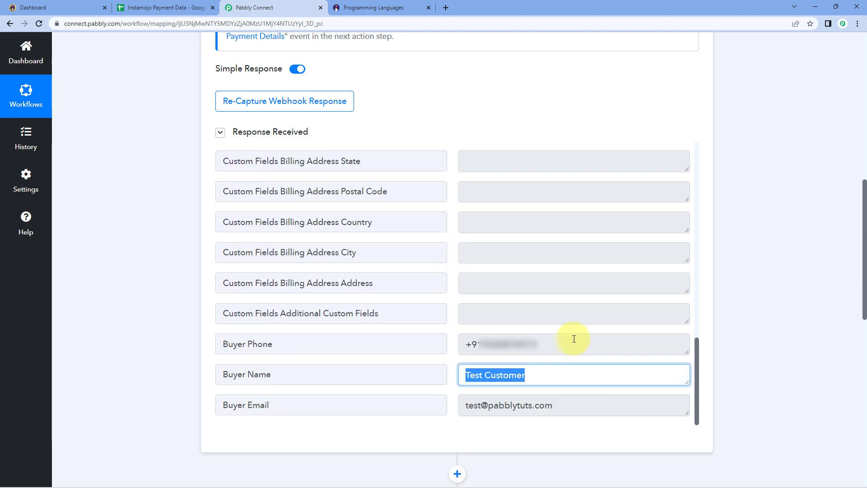
drag(575, 341, 447, 348)
click(455, 320)
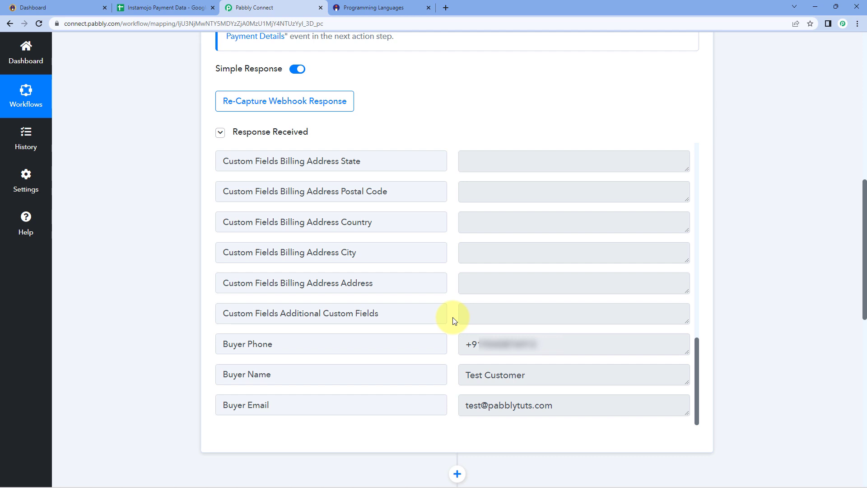
scroll(451, 309, up, 8)
scroll(170, 291, down, 8)
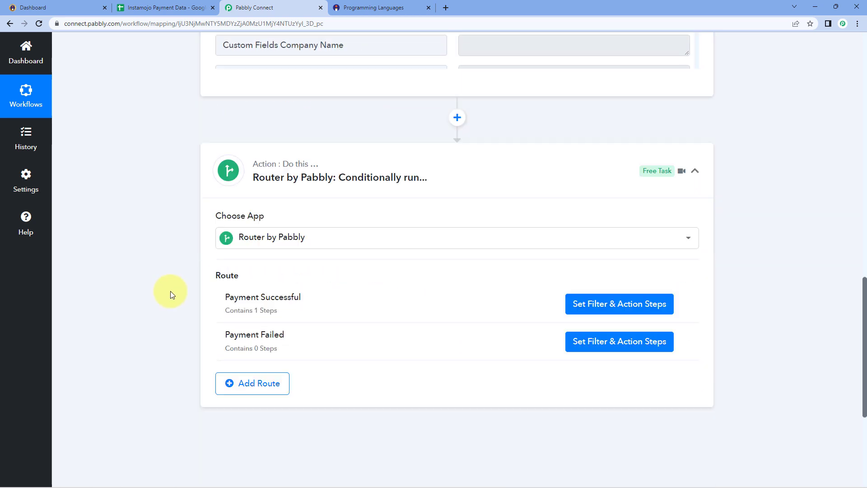
scroll(170, 291, down, 3)
Add a Gmail action with the Send Email event after the Payment Failed filter.
click(601, 202)
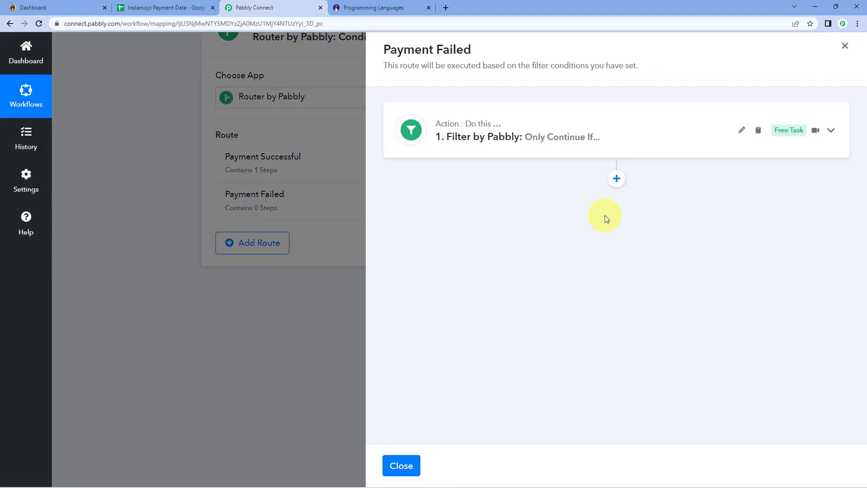
click(617, 178)
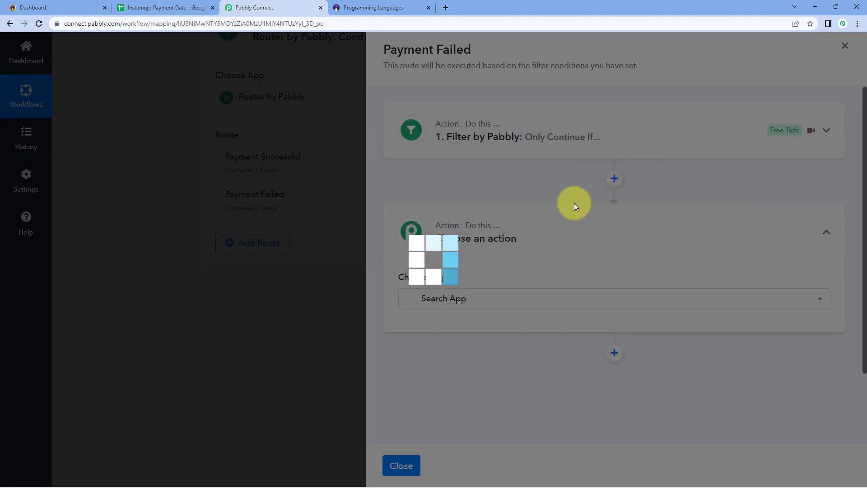
text(G)
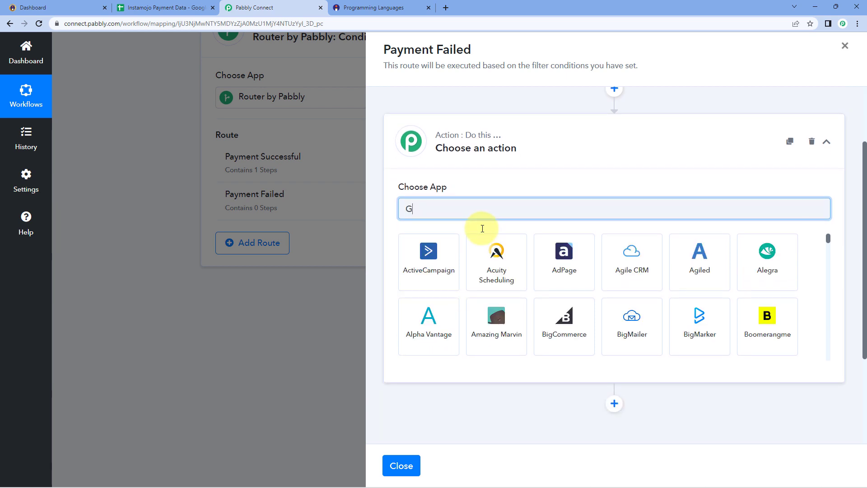
text(ma)
click(547, 257)
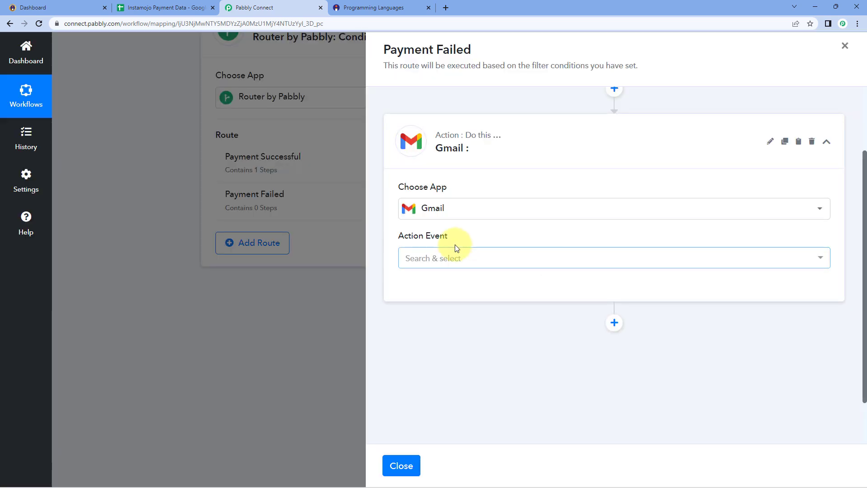
click(491, 256)
click(474, 313)
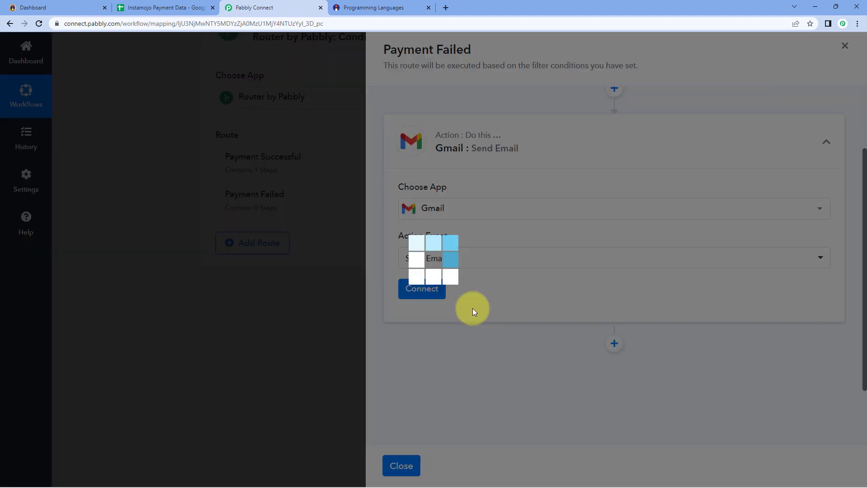
click(440, 297)
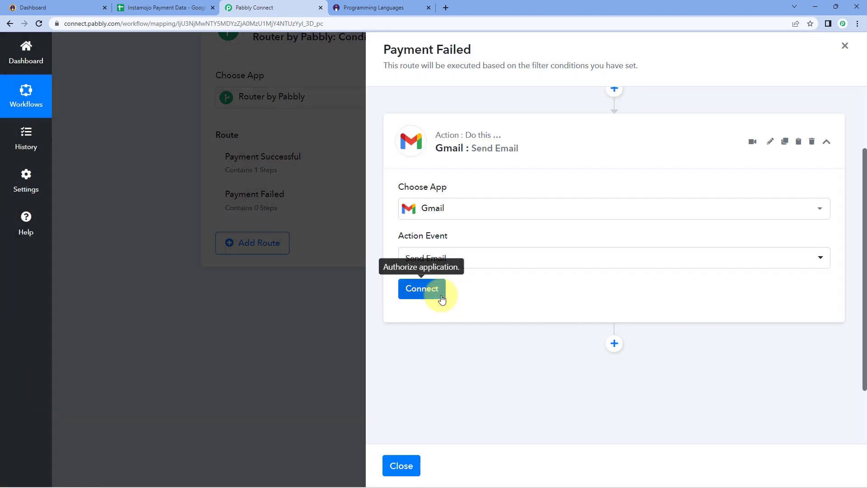
Create a new Gmail connection by signing in with the Google account and granting Pabbly Connect access.
click(406, 148)
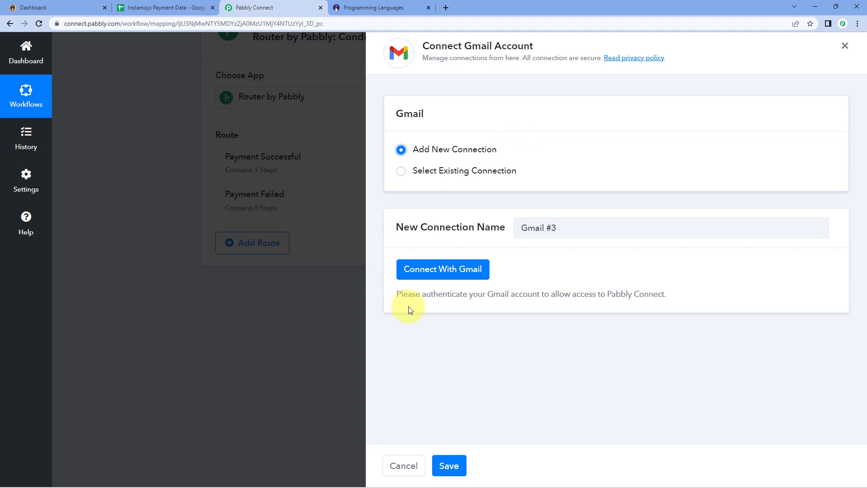
click(450, 276)
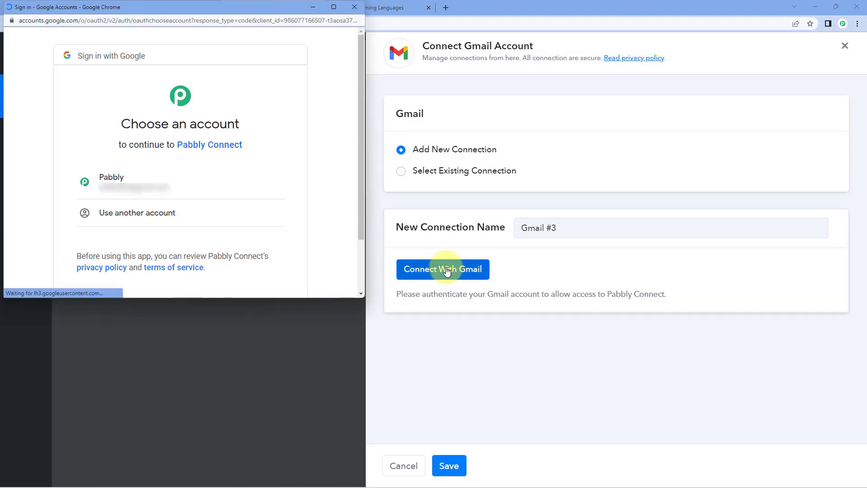
click(222, 192)
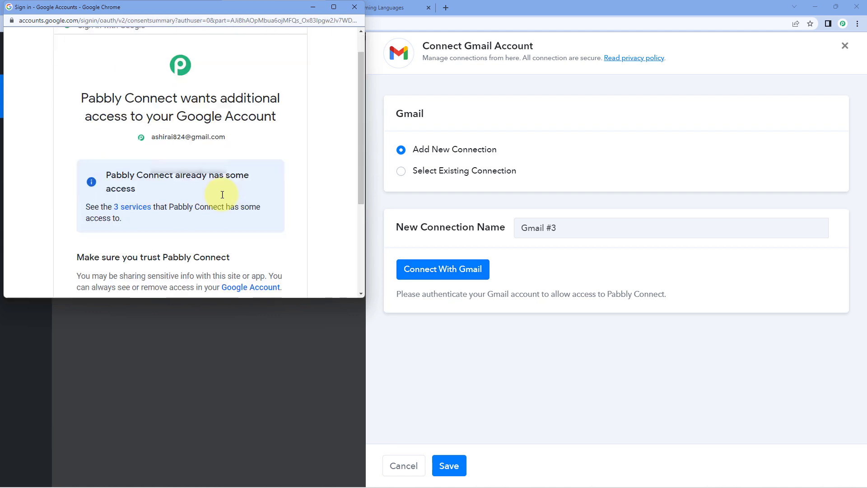
scroll(222, 194, down, 3)
click(234, 223)
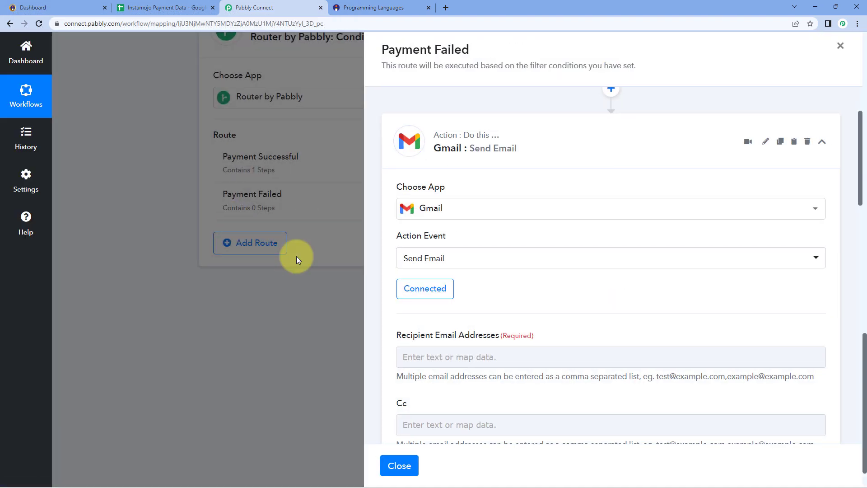
Map the Instamojo buyer's email into Recipient Email Addresses.
scroll(409, 217, down, 1)
scroll(454, 190, down, 1)
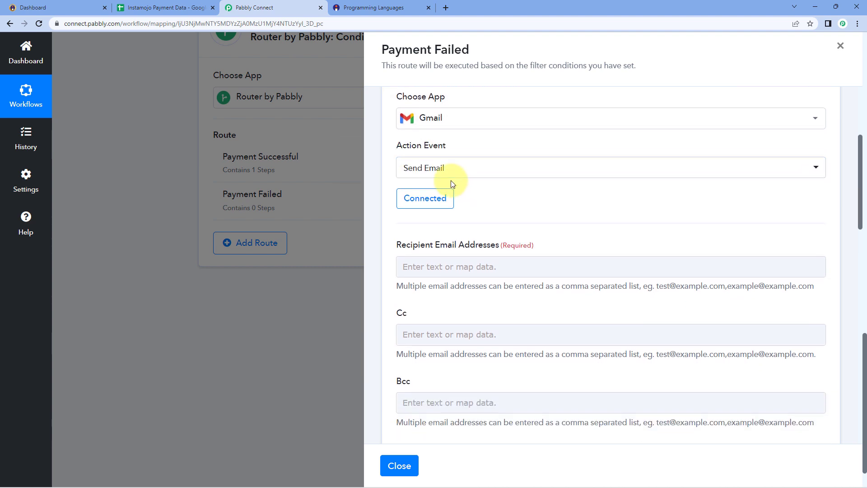
scroll(494, 193, down, 1)
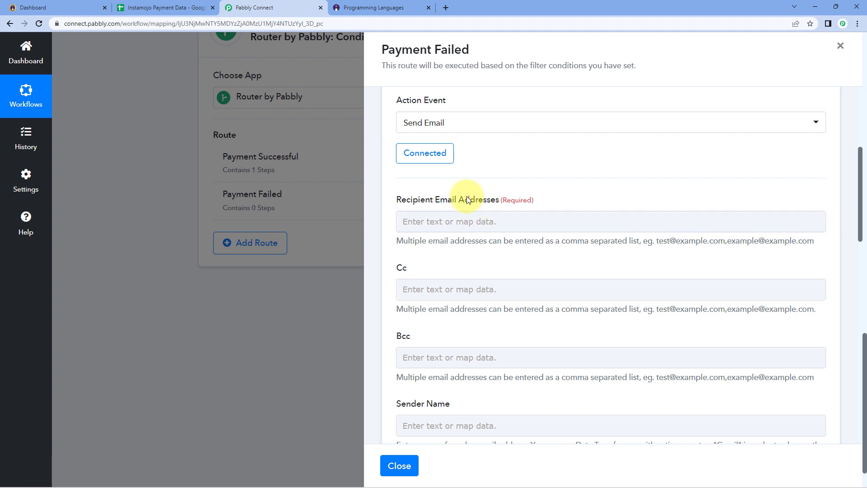
click(420, 217)
scroll(459, 199, down, 1)
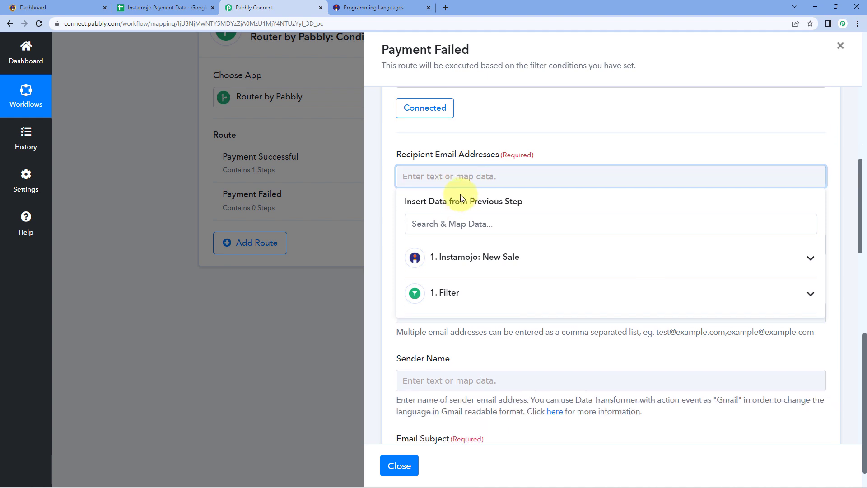
click(478, 224)
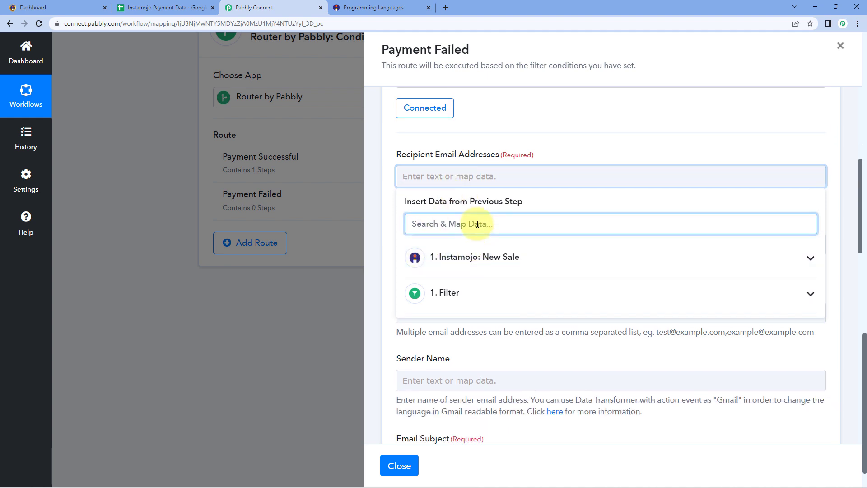
text(Emai)
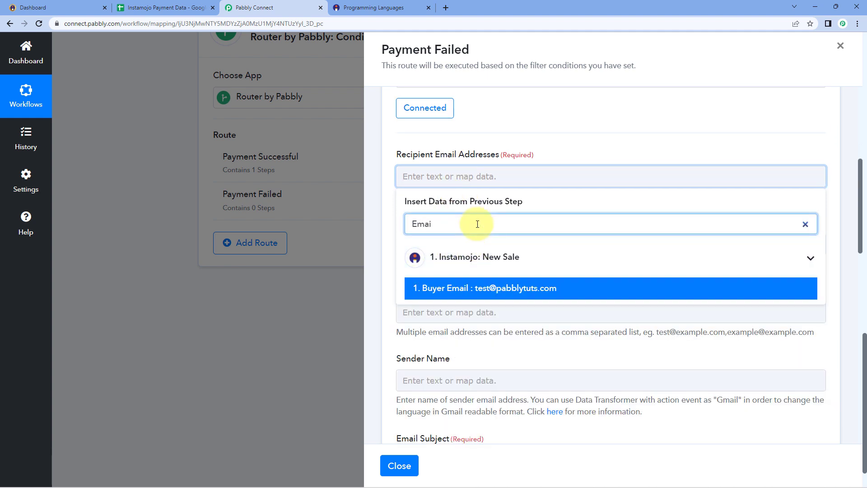
click(454, 289)
click(468, 159)
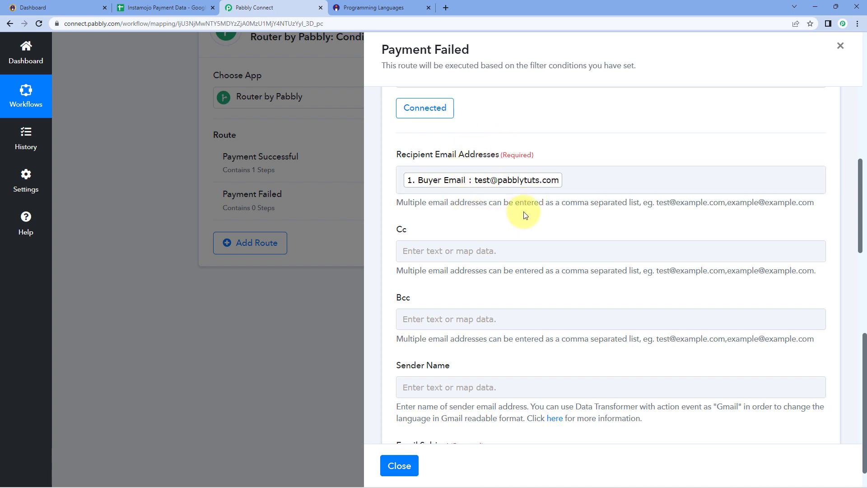
Set the Sender Name to Pabbly.
scroll(524, 209, down, 1)
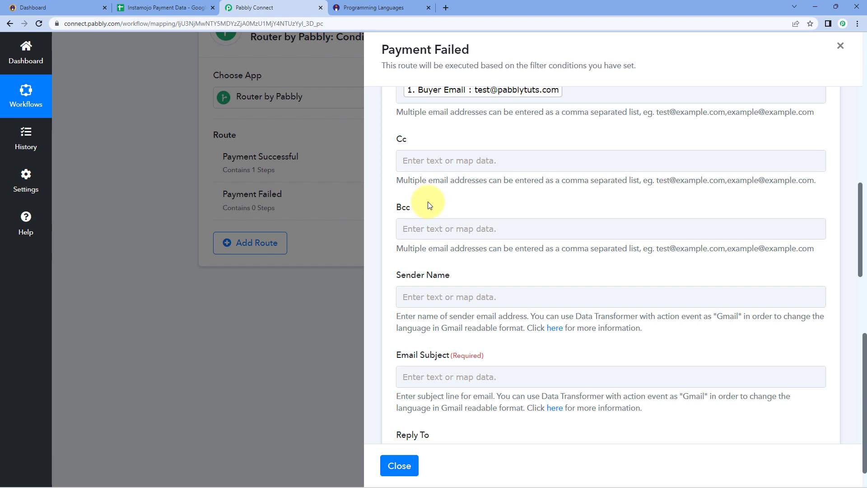
scroll(418, 212, down, 2)
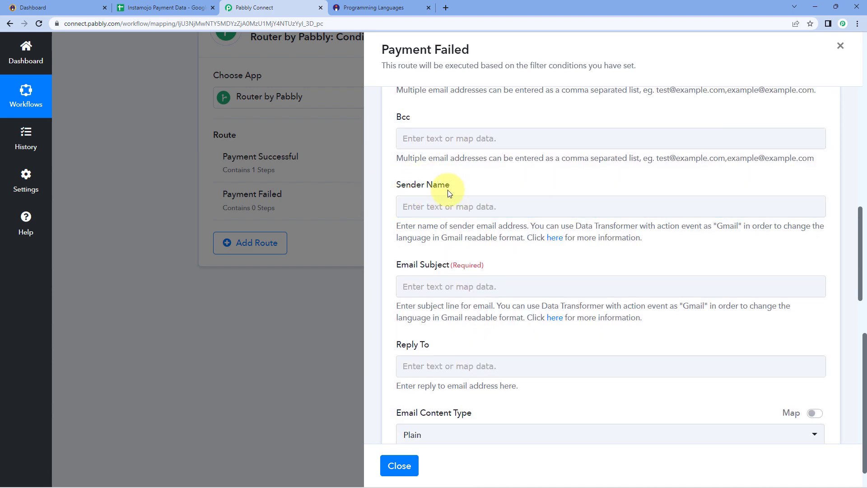
click(471, 202)
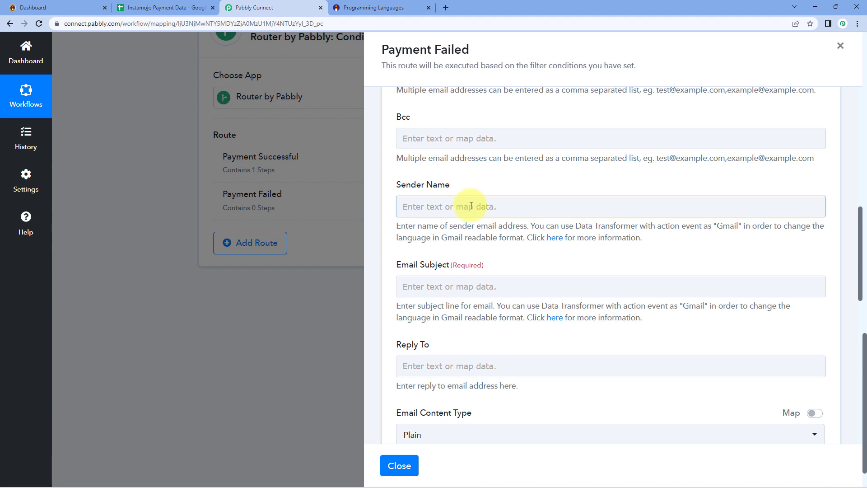
text(Pabbly)
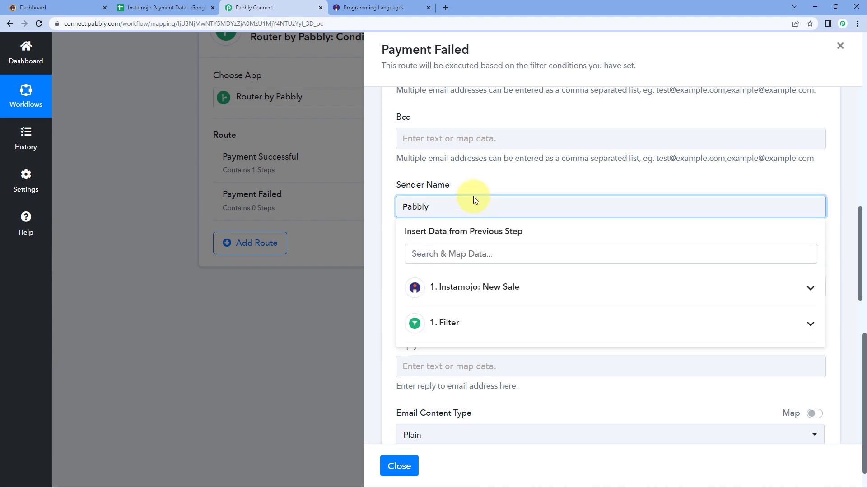
click(477, 187)
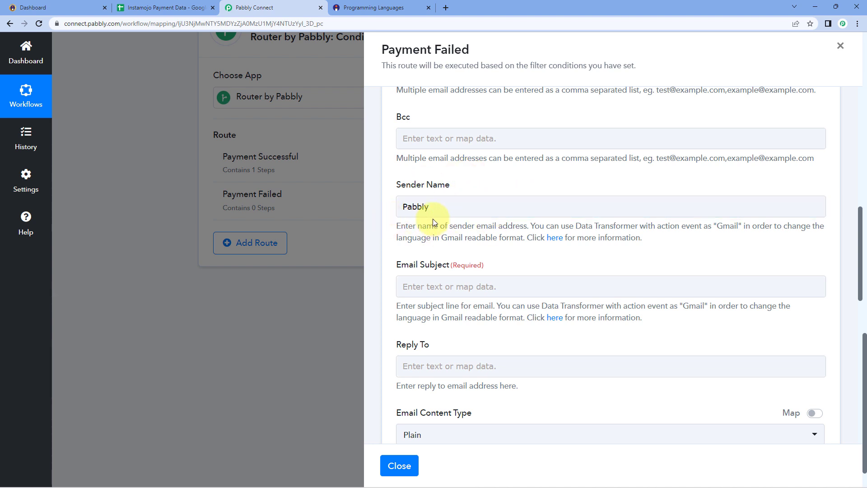
Enter 'Payment Fail Notification' as the Email Subject.
scroll(433, 219, down, 2)
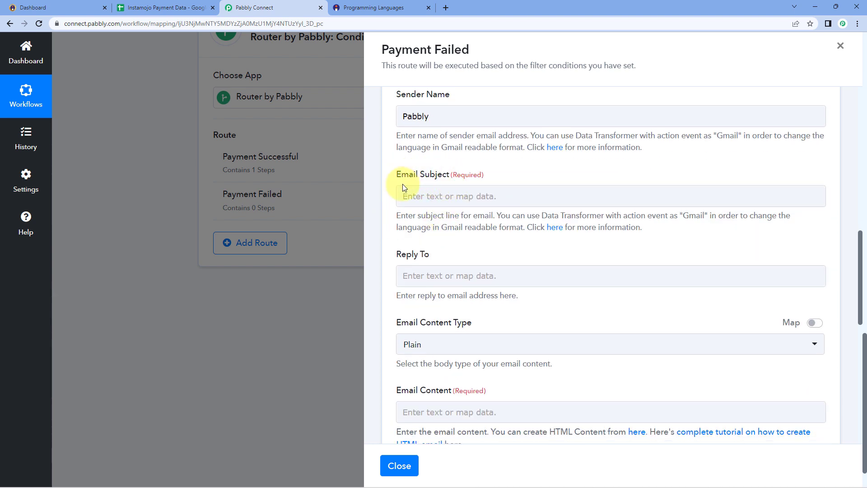
click(436, 195)
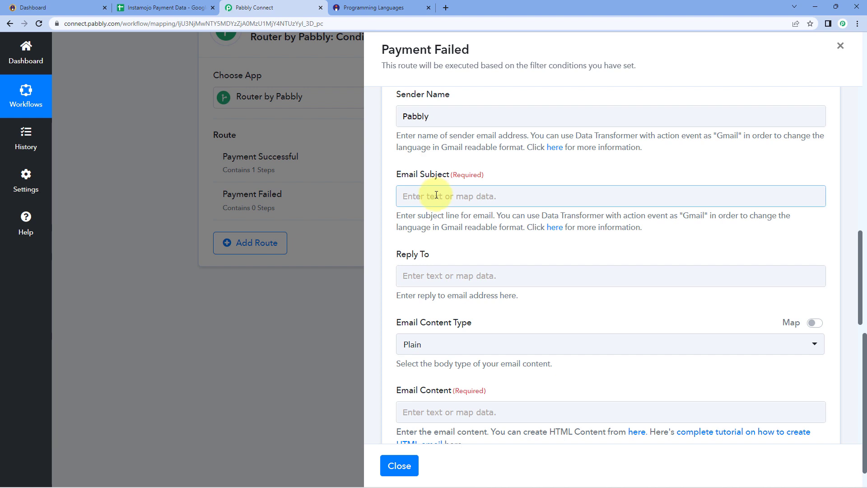
click(437, 196)
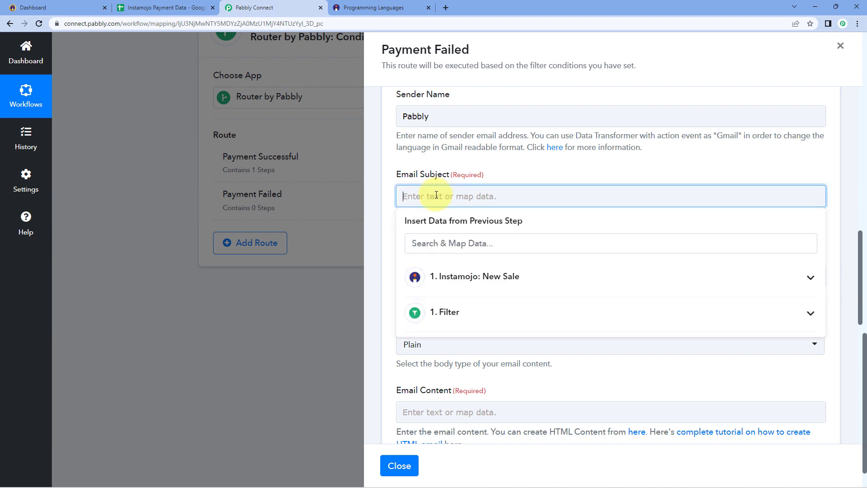
text(Payment Fail Notification)
click(396, 178)
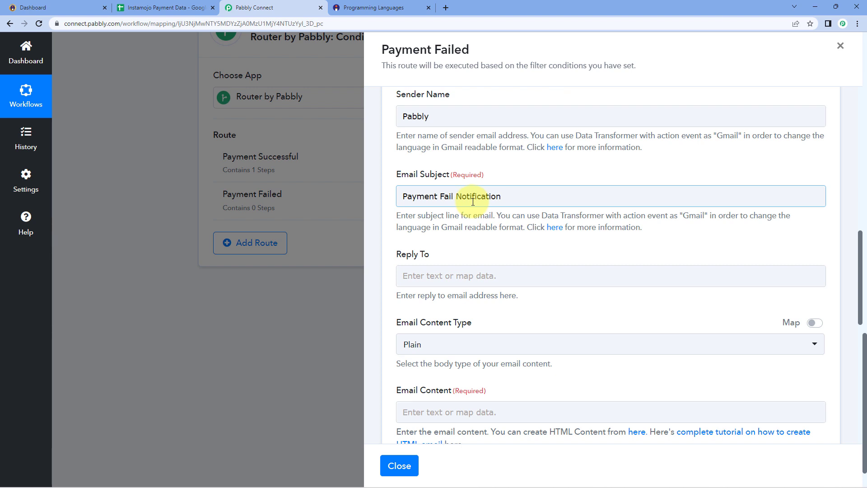
Keep the Email Content Type set to Plain.
scroll(476, 208, down, 2)
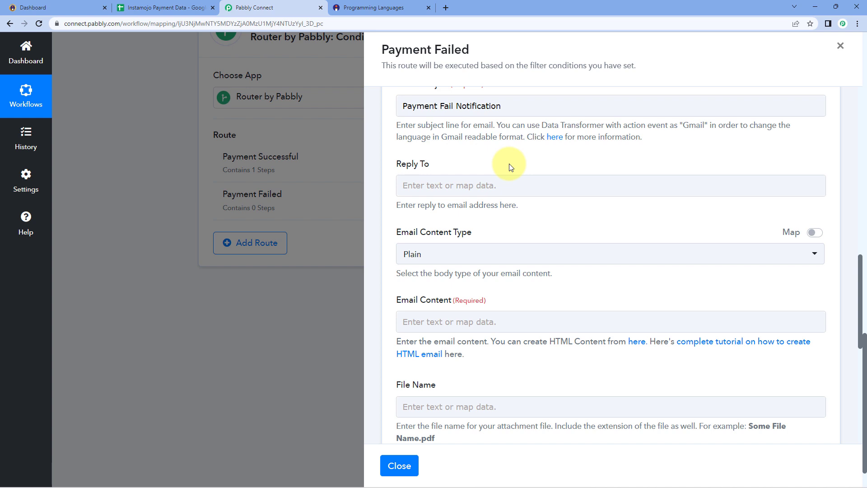
scroll(509, 167, down, 2)
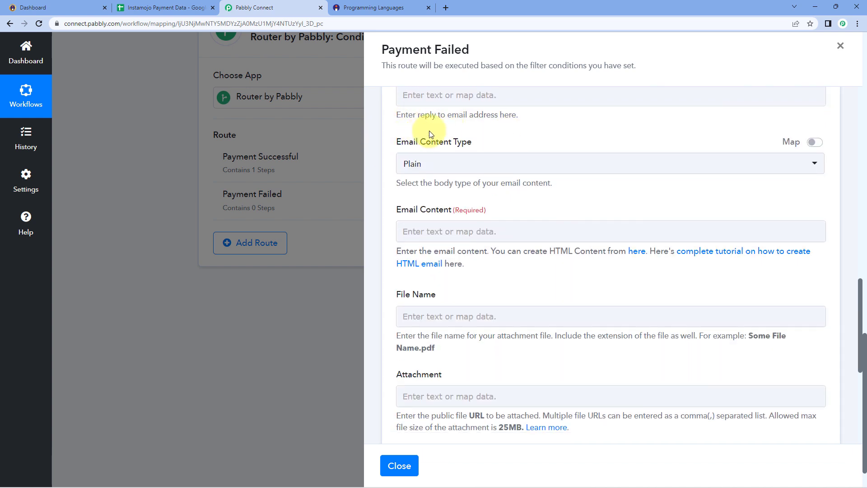
click(476, 168)
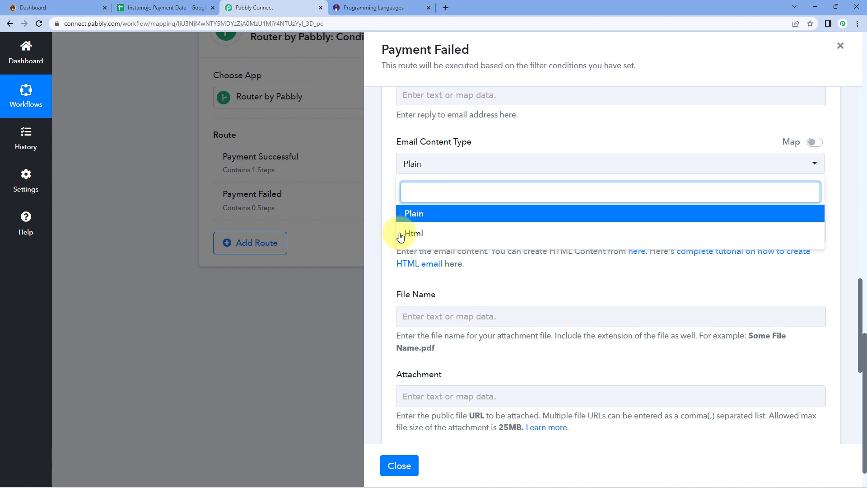
click(440, 218)
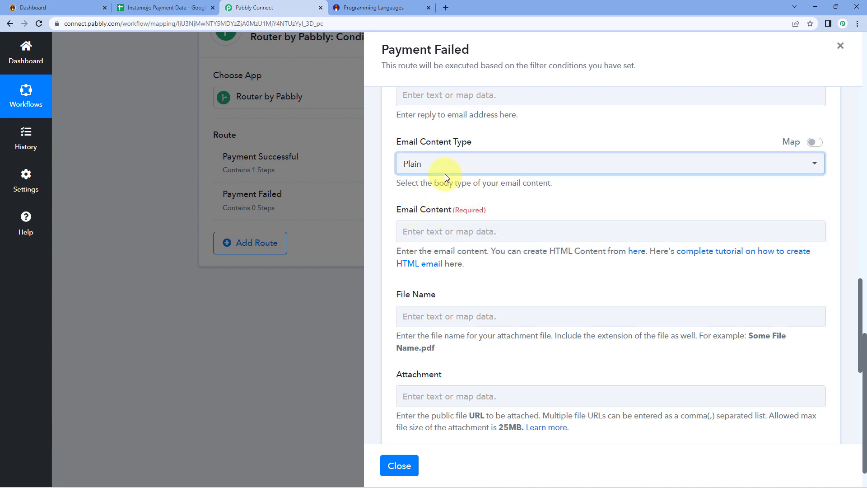
scroll(445, 174, down, 1)
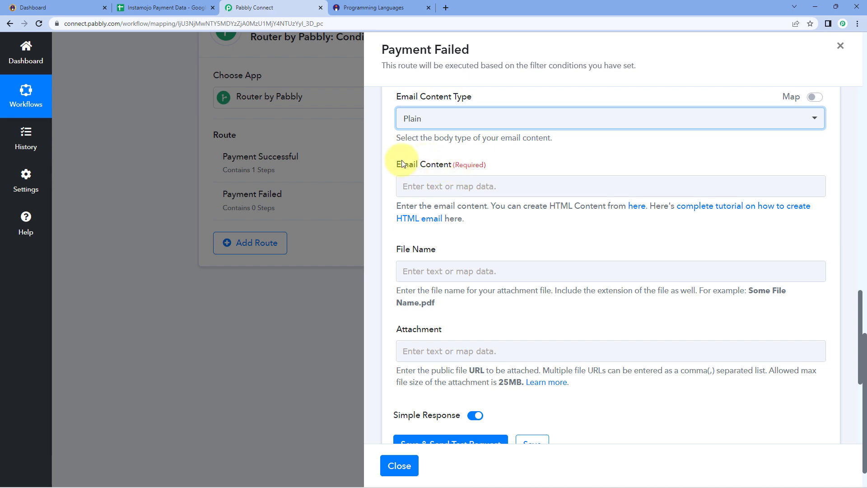
Begin the email body with 'Hello' followed by the mapped buyer name.
click(456, 187)
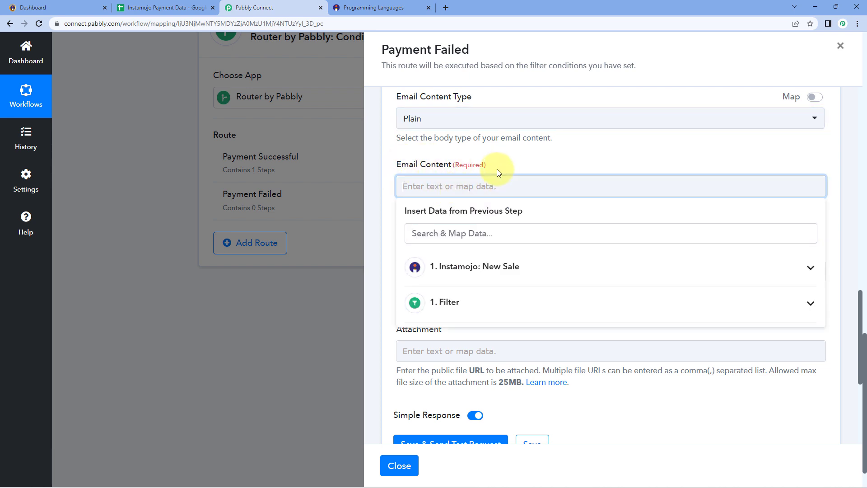
text(Hello)
click(483, 266)
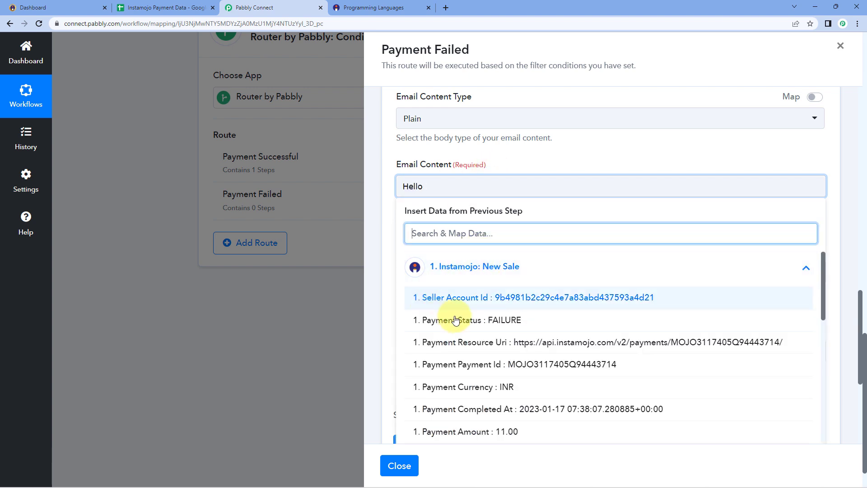
click(469, 233)
text(Nam)
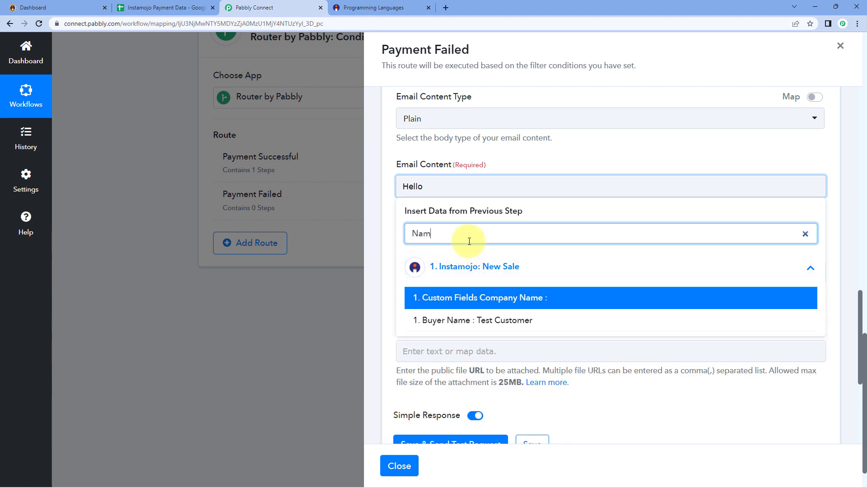
click(470, 319)
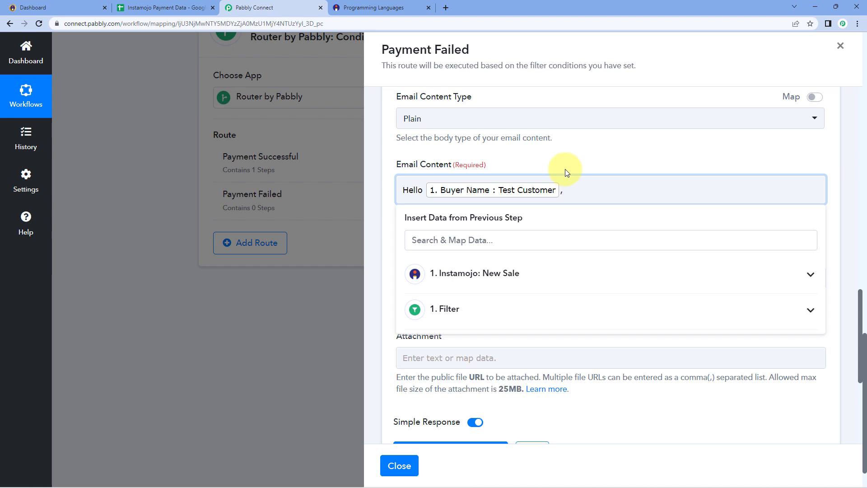
key(Return)
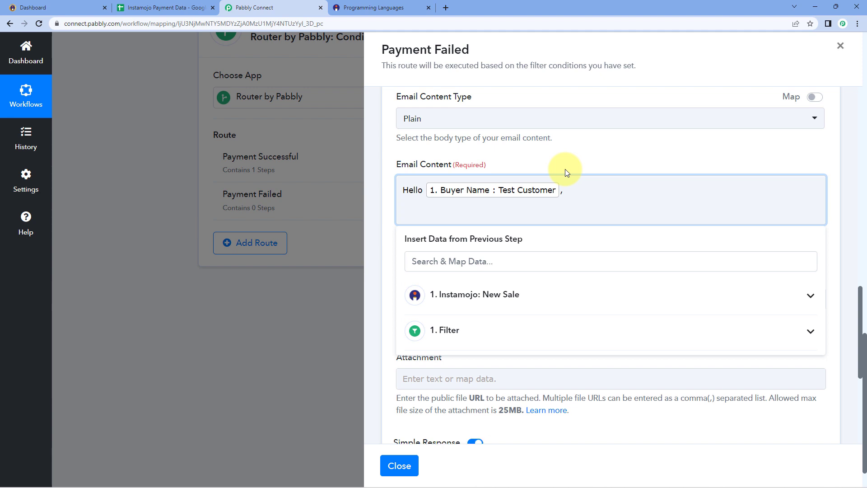
Write that the payment for the mapped purpose has failed, ask to retry, and sign off 'Thank You / Regards'.
text(We regret to inform that the recent payment for)
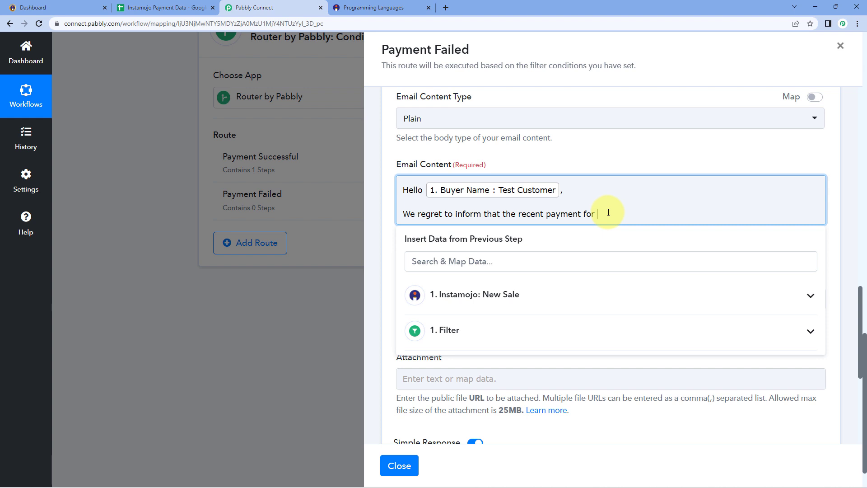
click(503, 294)
scroll(530, 344, down, 5)
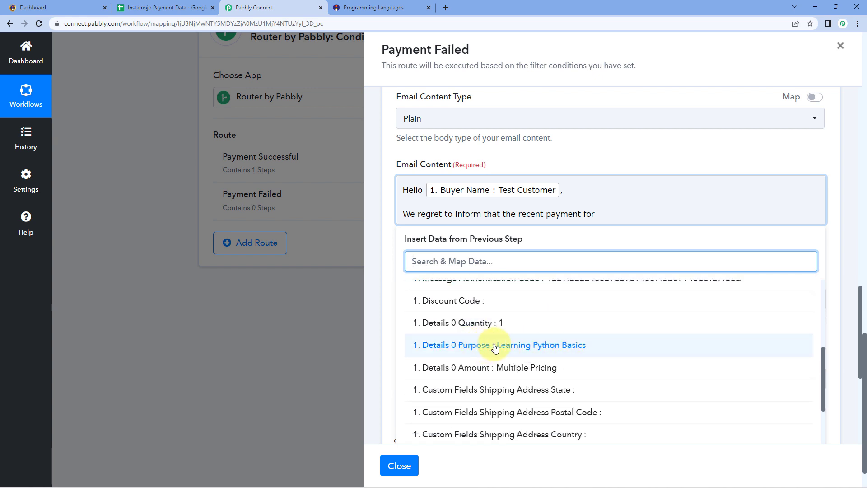
click(525, 347)
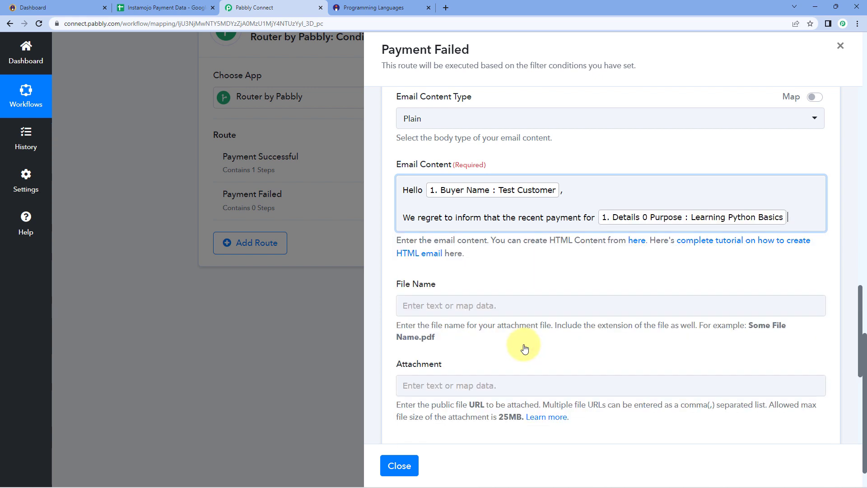
text(has failed.)
key(Return)
key(Return)
text(Please check the details of the payment and try again. If you continue to experience issues, please contact our customer support team.)
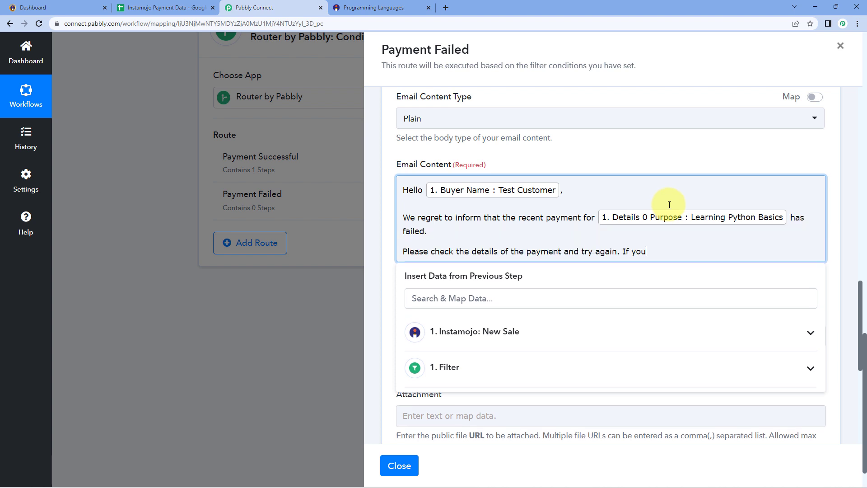
key(Return)
key(Return)
text(Thank You)
key(Return)
text(Regards)
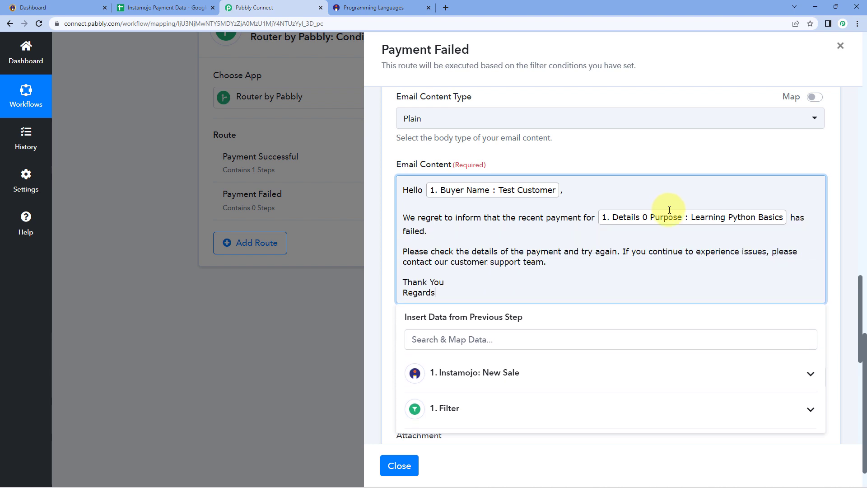
Correct the Email Subject to 'Payment Failure Notification'.
scroll(579, 229, up, 7)
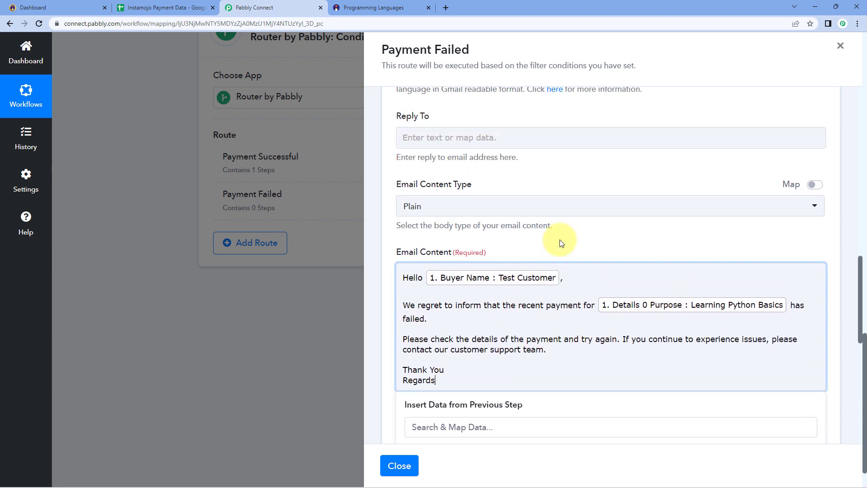
click(449, 287)
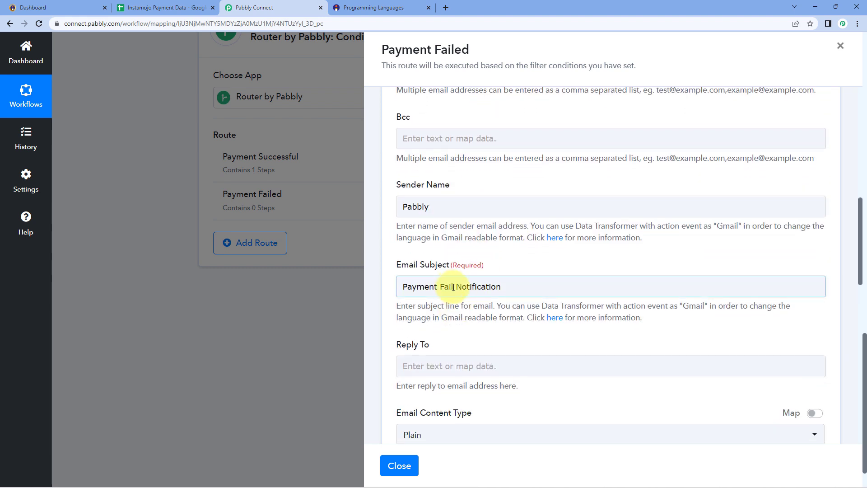
text(ure)
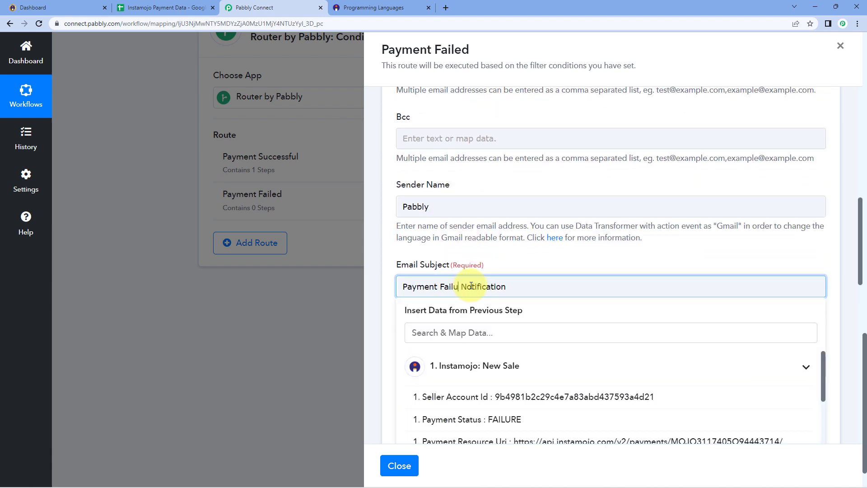
click(390, 274)
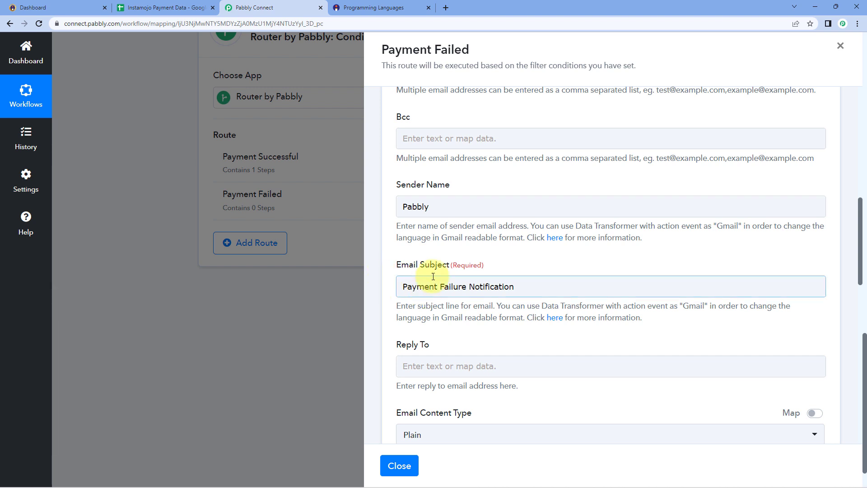
scroll(532, 272, down, 2)
scroll(520, 270, down, 4)
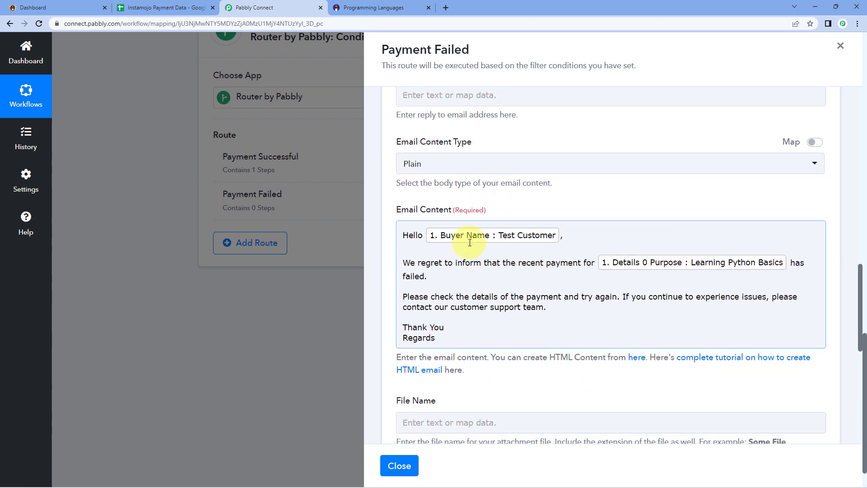
scroll(452, 257, down, 1)
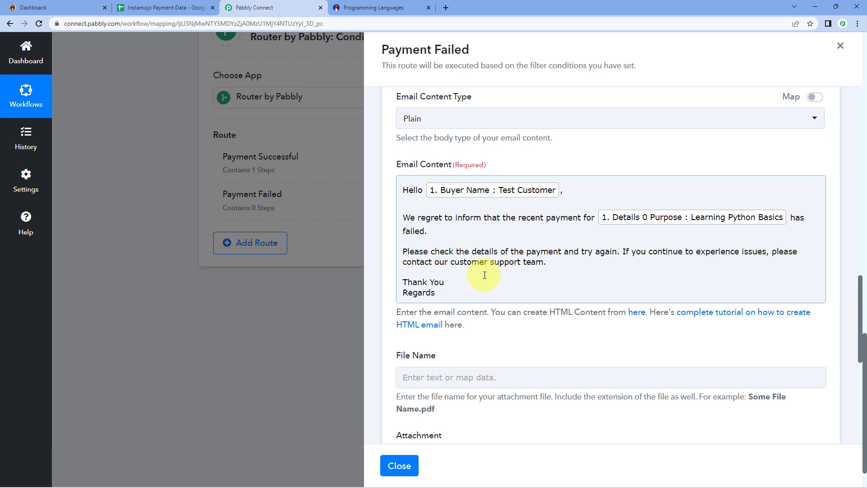
scroll(485, 275, down, 2)
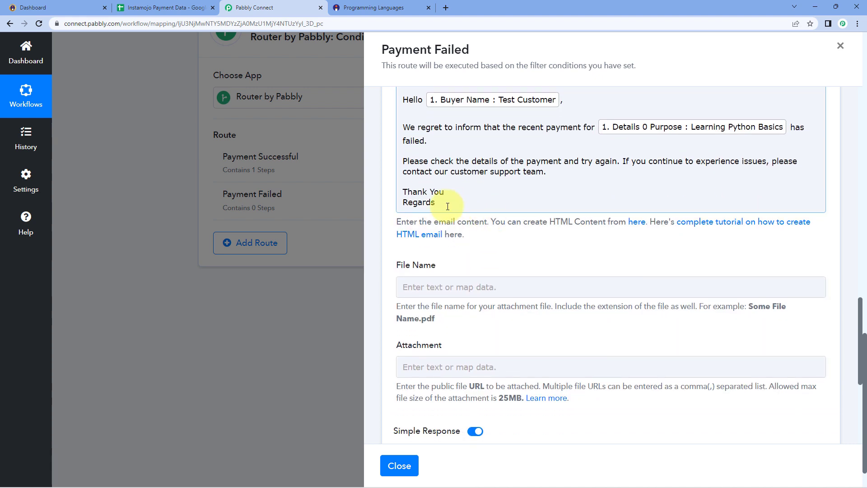
scroll(470, 188, down, 1)
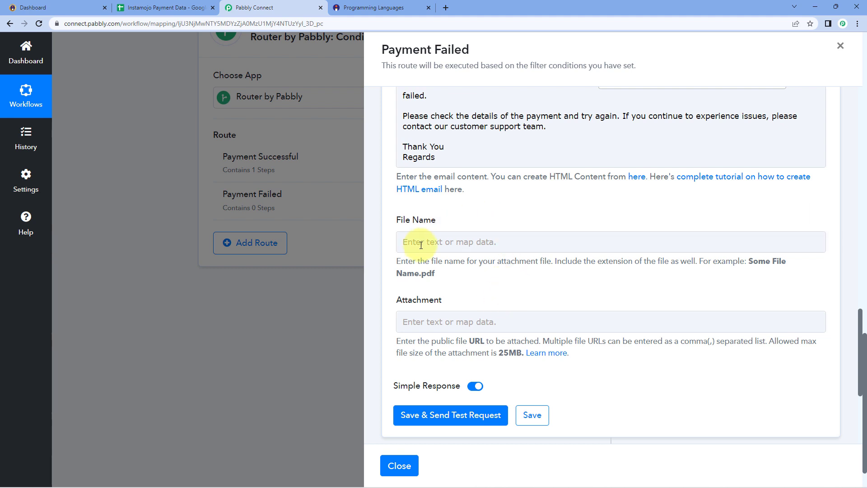
Save the Gmail step, send a test email, and confirm the response shows status sent.
click(448, 413)
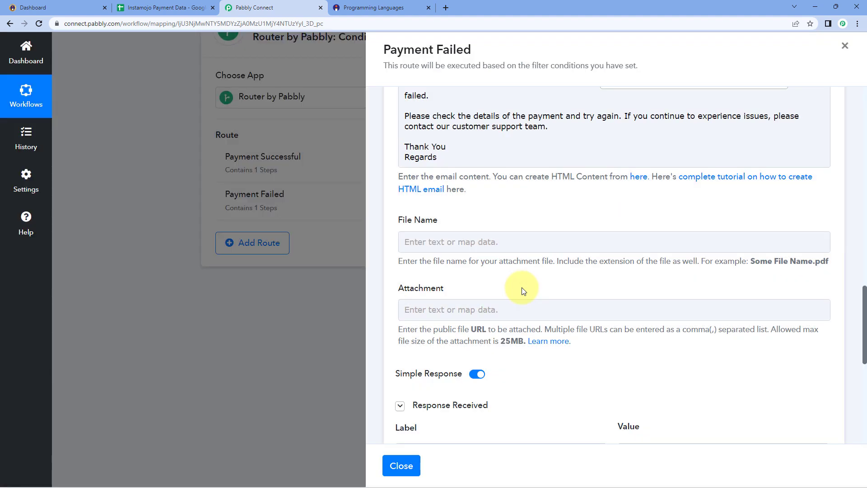
scroll(521, 287, down, 5)
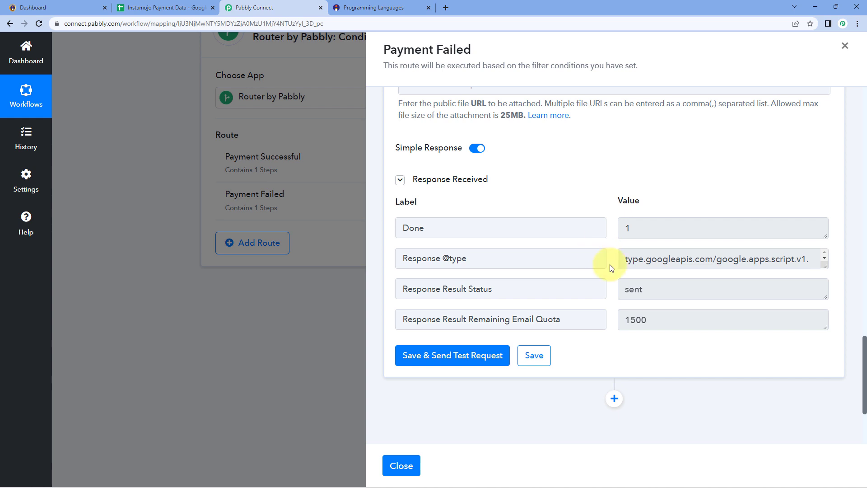
scroll(610, 264, up, 9)
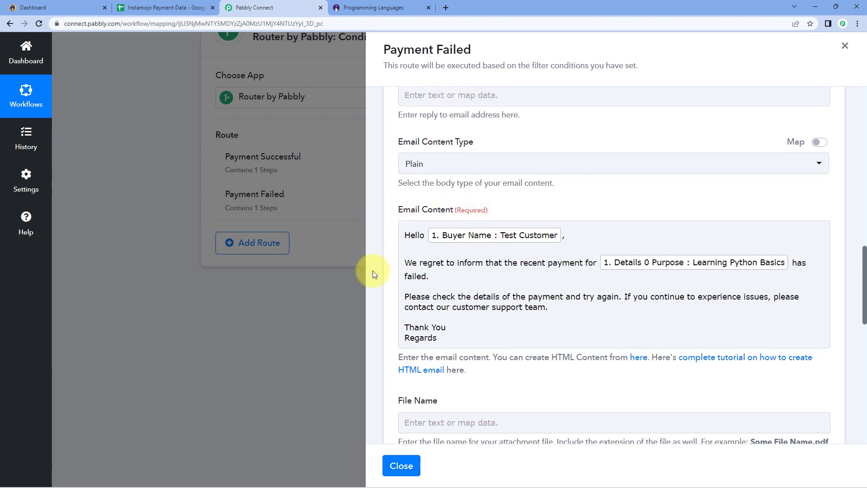
scroll(527, 339, up, 10)
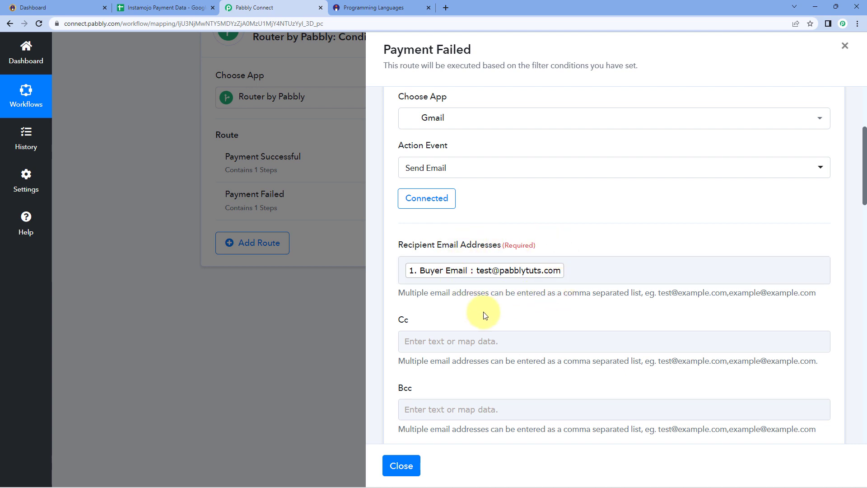
Look at the failed checkout page, return to the workflow, and open a new browser tab.
click(392, 6)
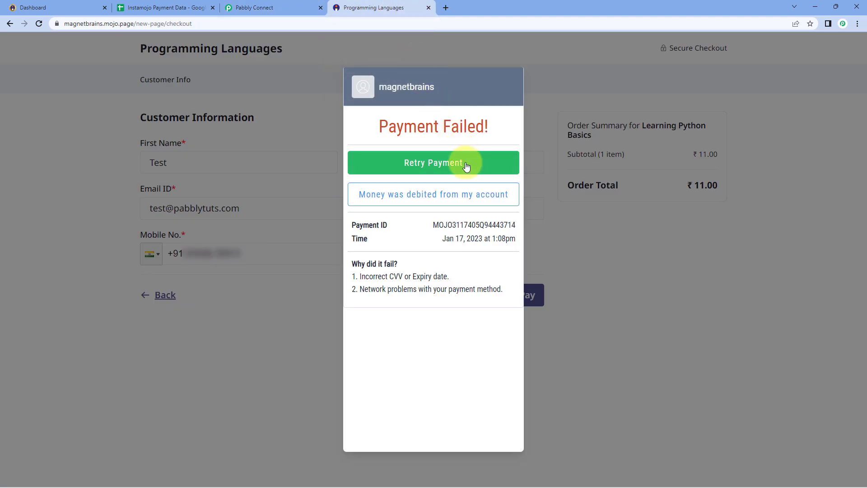
click(286, 4)
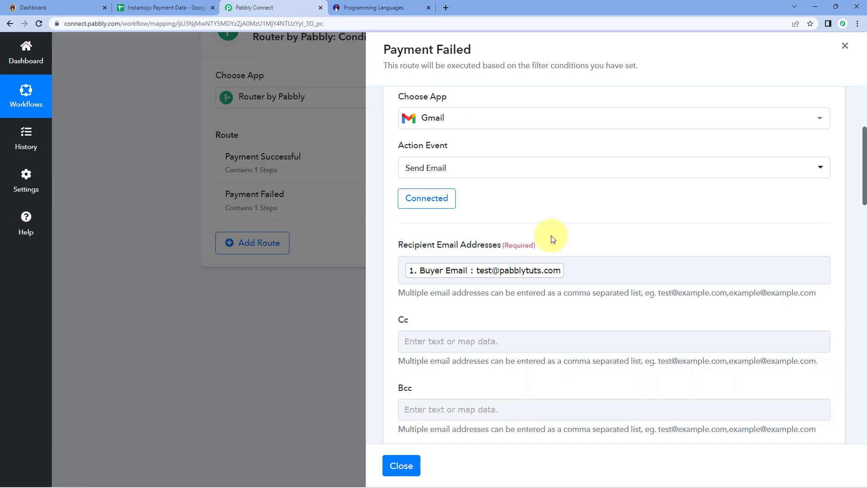
scroll(506, 208, down, 1)
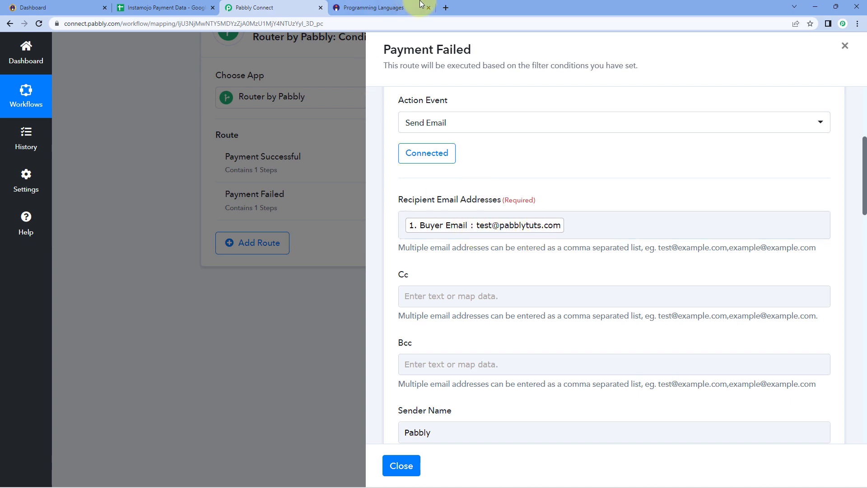
click(446, 7)
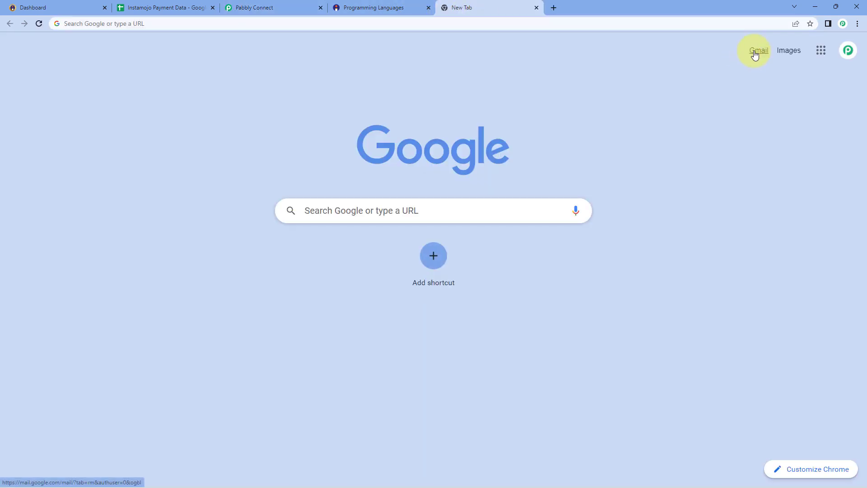
Open the Payment Failure Notification email in Gmail and check the buyer's name in the greeting.
click(755, 52)
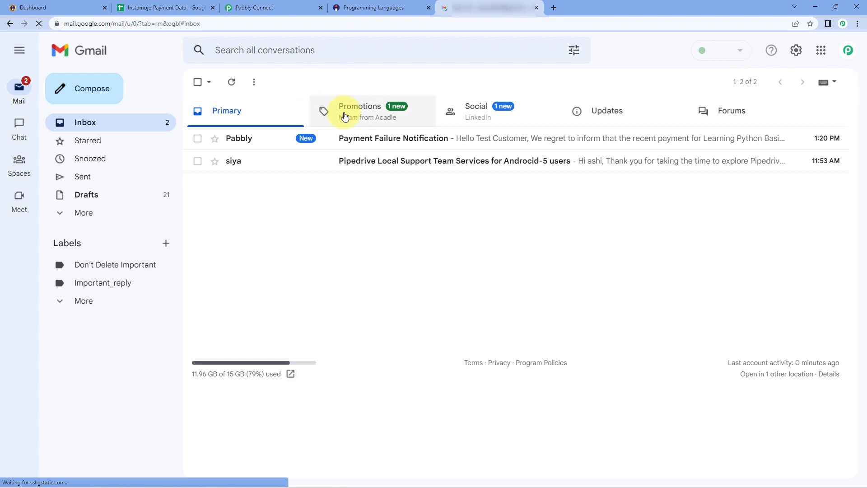
click(345, 138)
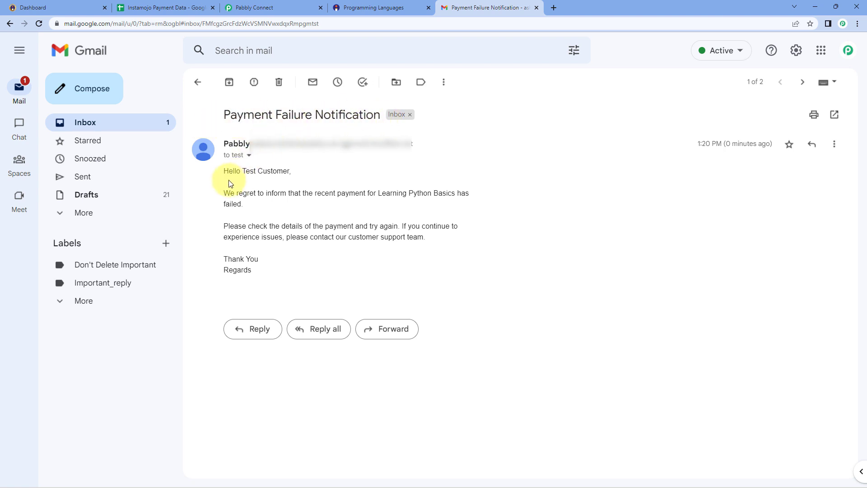
drag(290, 171, 243, 171)
click(254, 175)
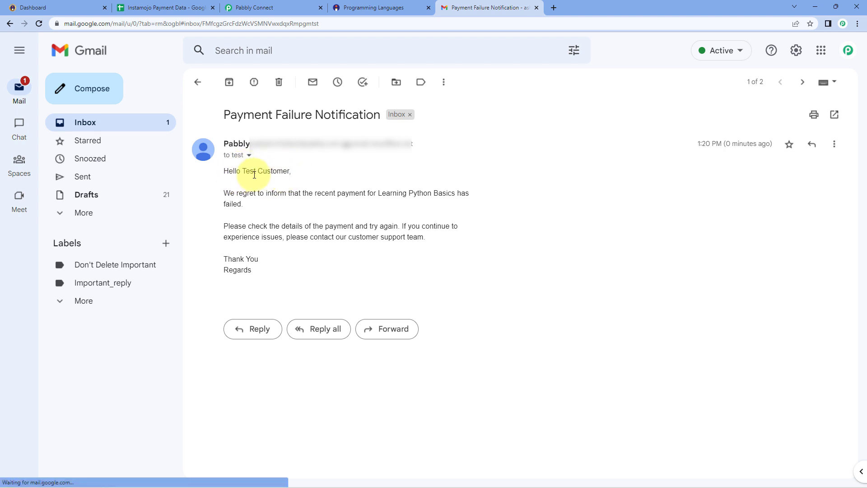
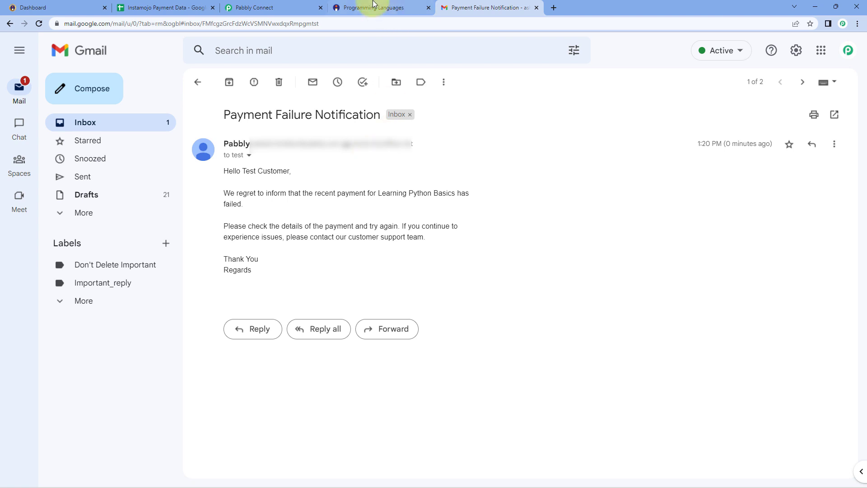
After confirming the Learning Python Basics failure email arrived, return to the Pabbly Connect workflow.
click(300, 7)
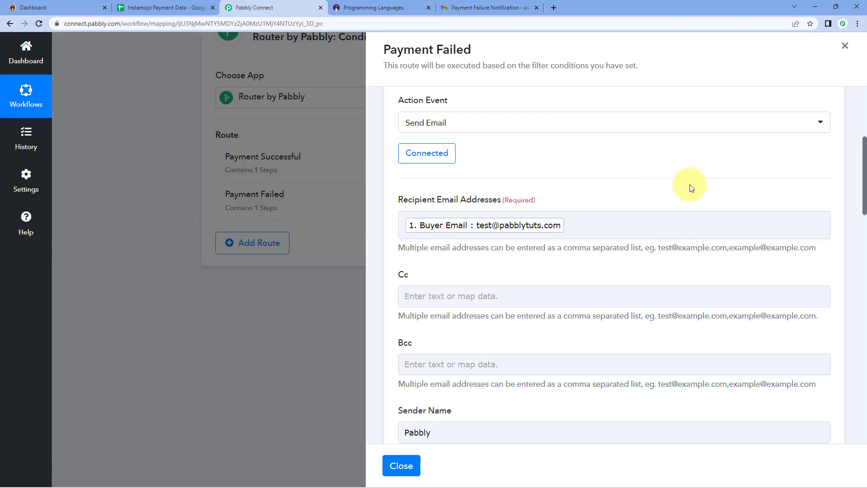
Collapse the Send Email step, close the Payment Failed route, and collapse the Router and Instamojo trigger.
scroll(697, 189, up, 4)
click(828, 185)
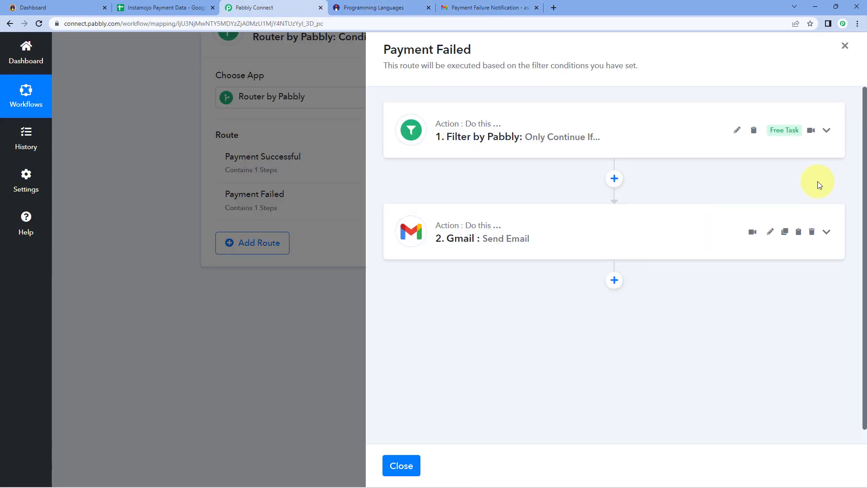
click(399, 465)
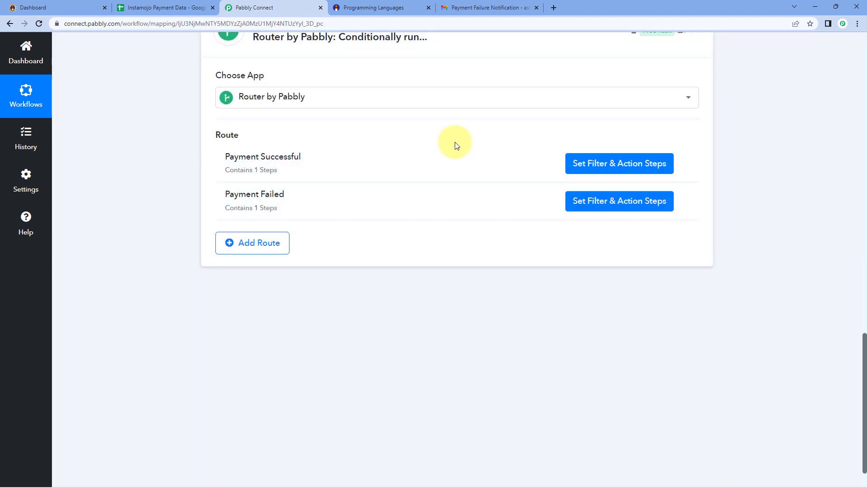
scroll(457, 143, up, 3)
click(520, 155)
scroll(725, 167, up, 15)
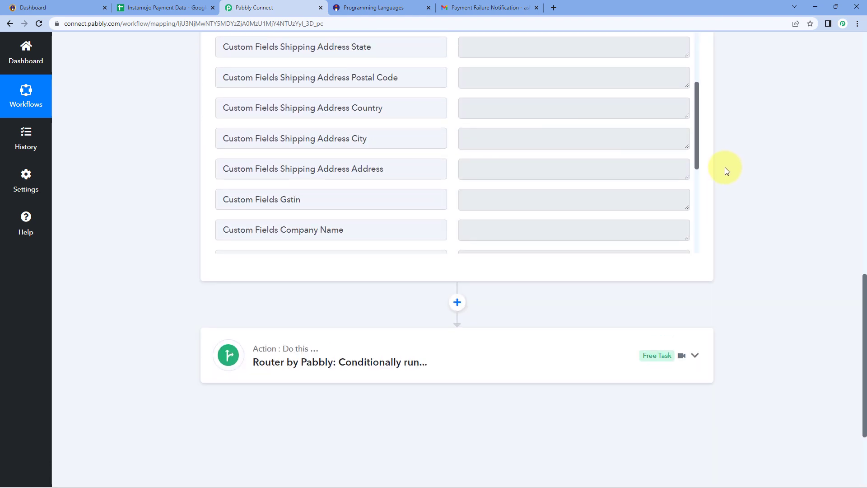
click(472, 139)
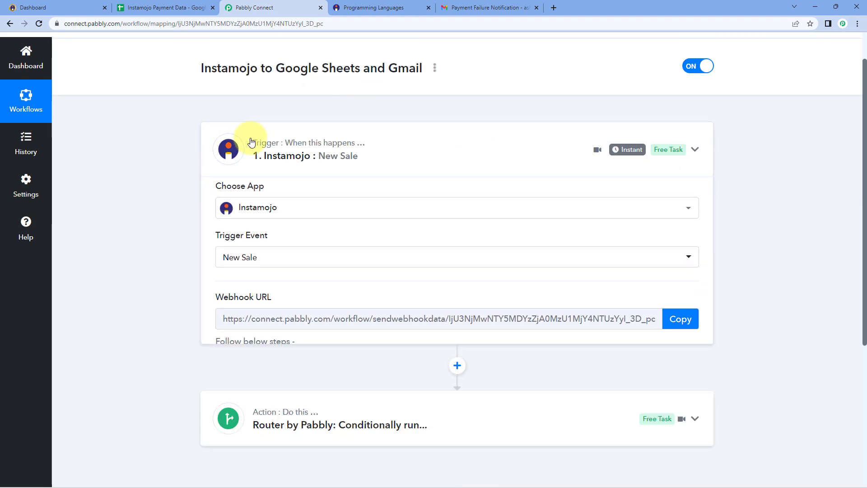
scroll(163, 143, up, 1)
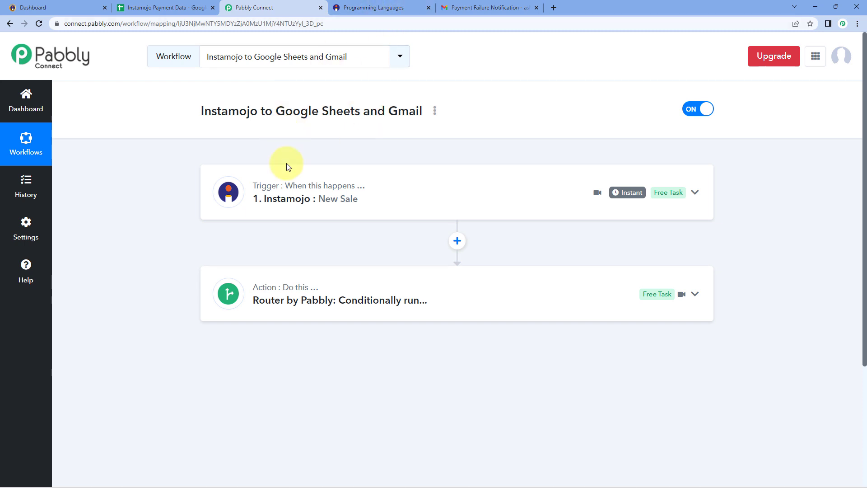
Expand the Router to review its routes, check the Instamojo Payment Data sheet, then collapse the Router.
click(325, 286)
scroll(144, 279, down, 4)
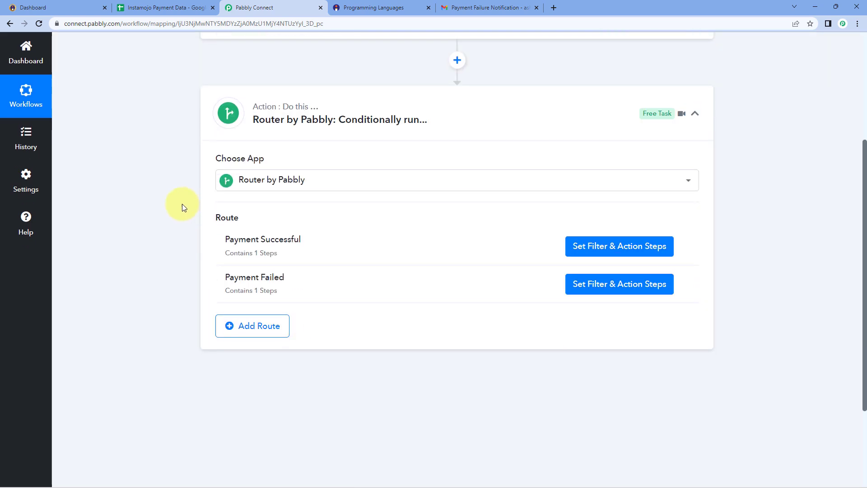
click(168, 8)
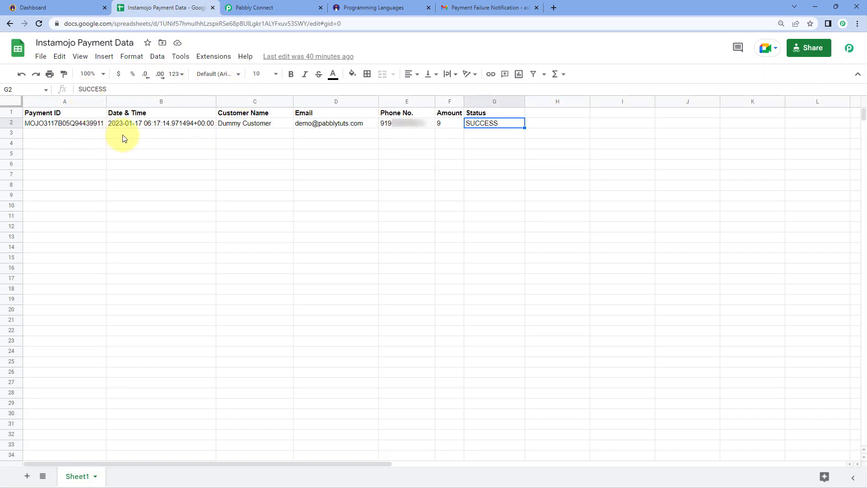
click(294, 8)
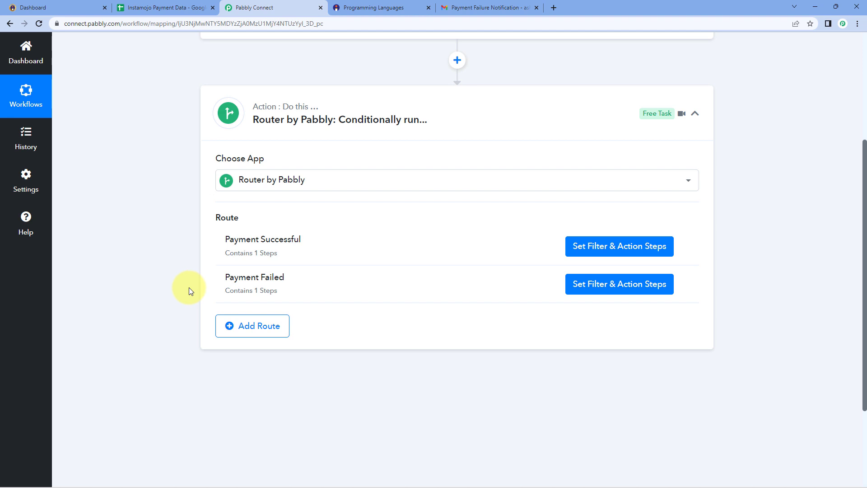
click(514, 127)
scroll(518, 113, up, 4)
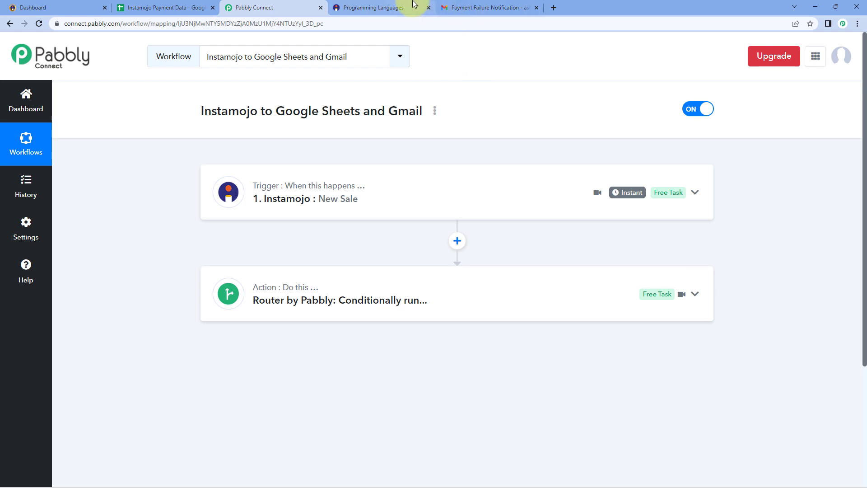
click(375, 8)
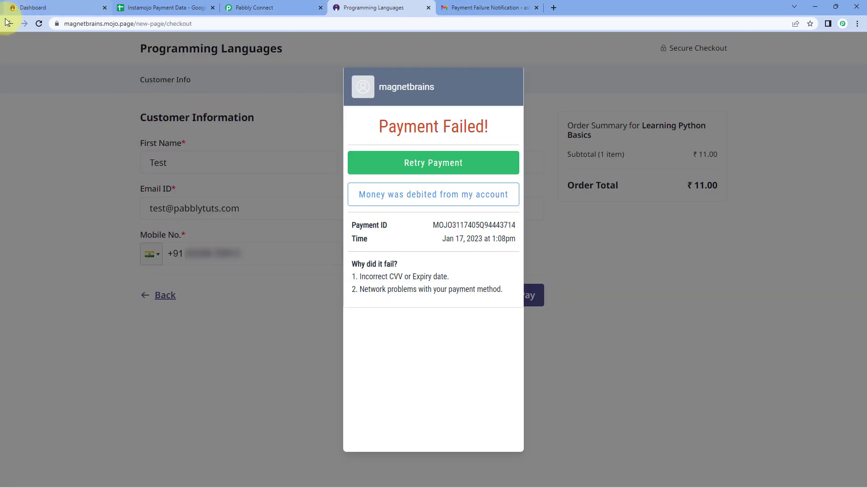
Leave the failed payment result and choose the JavaScript Tutorial product for checkout.
click(10, 24)
click(10, 23)
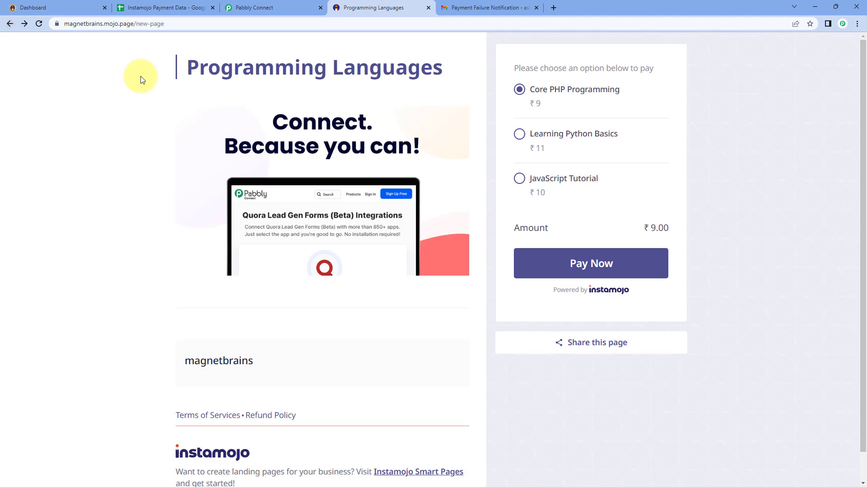
click(519, 178)
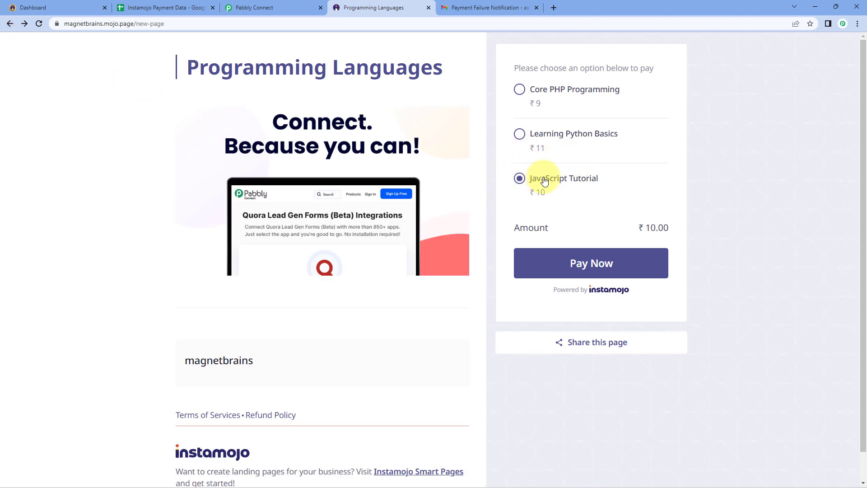
click(627, 260)
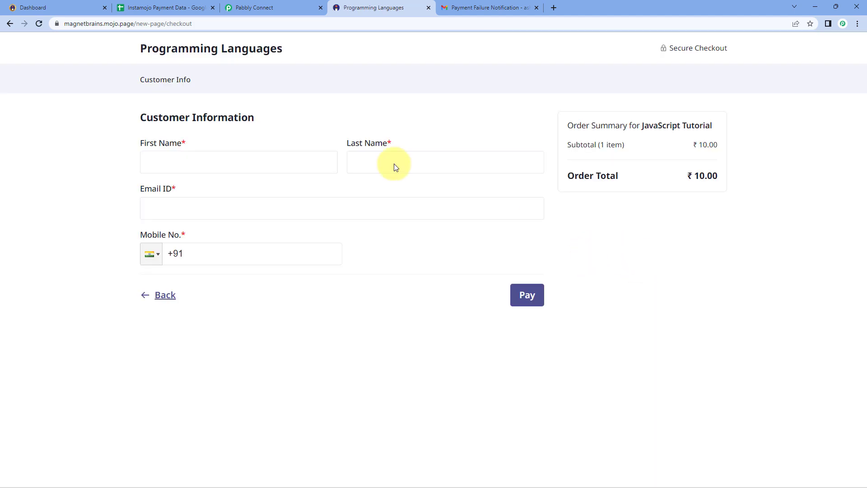
Enter demo customer name, e-mail and mobile number, and pay ₹10 for the JavaScript Tutorial.
click(217, 158)
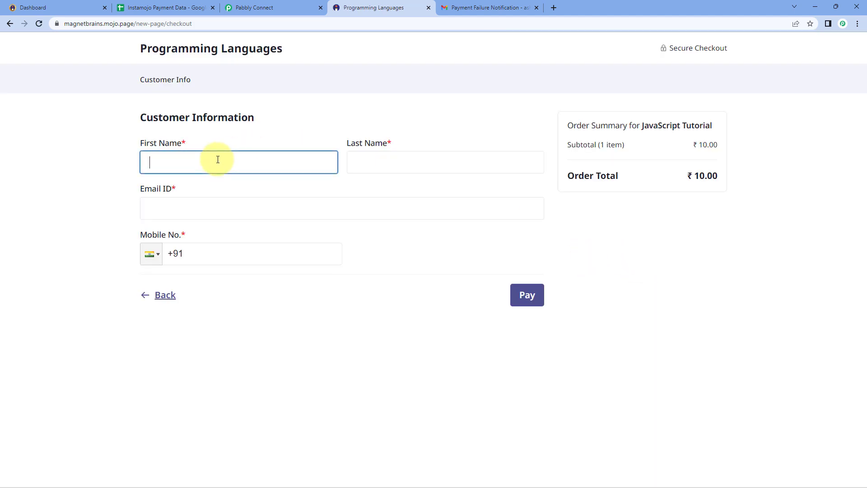
text(Demo)
key(Tab)
text(Name)
key(Tab)
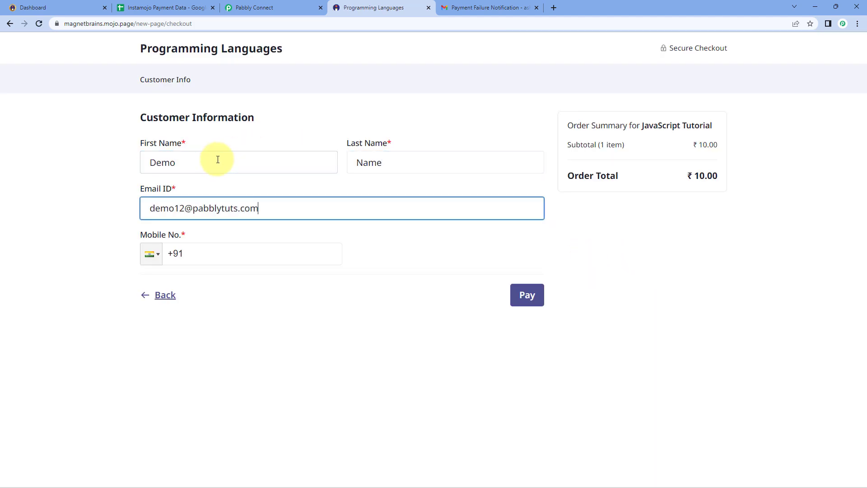
key(Tab)
text(99999999992)
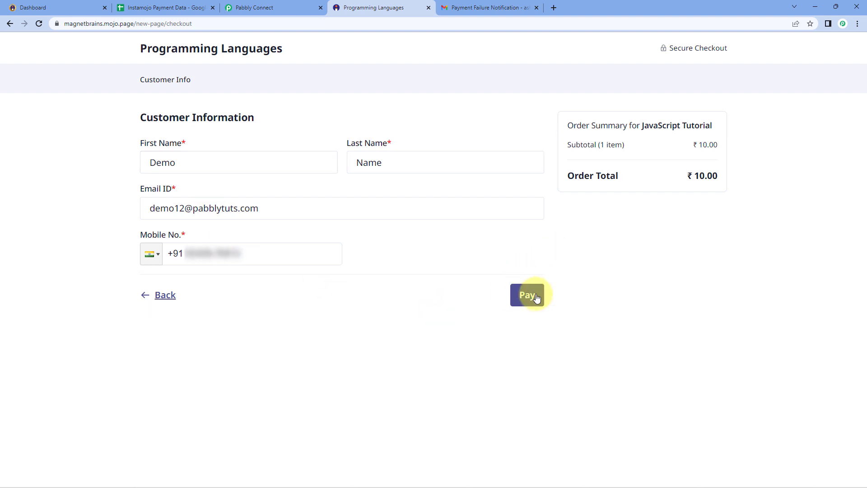
click(527, 295)
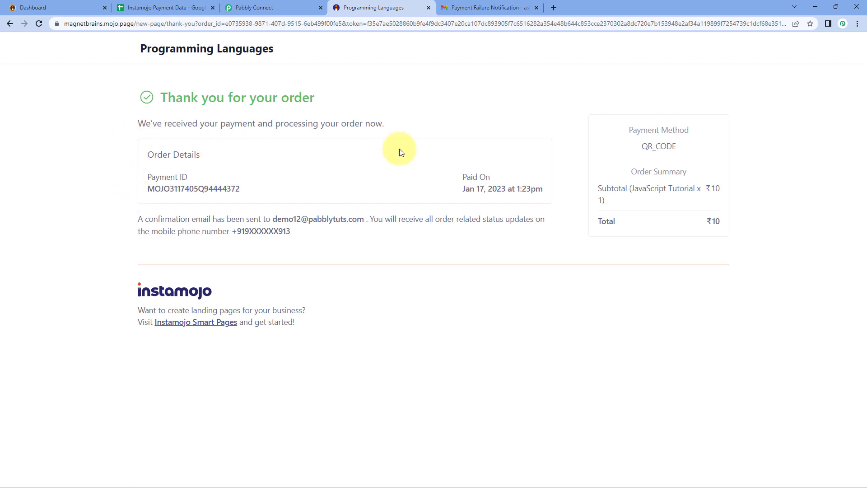
click(253, 7)
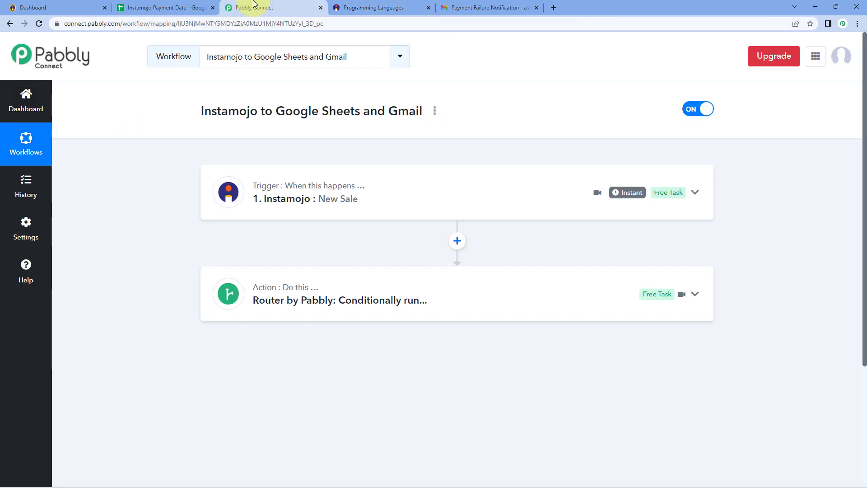
click(331, 290)
scroll(177, 251, down, 3)
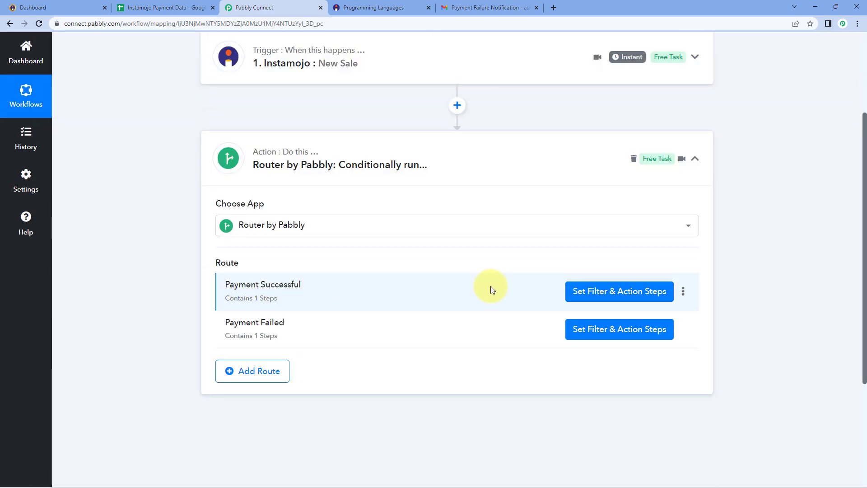
click(162, 5)
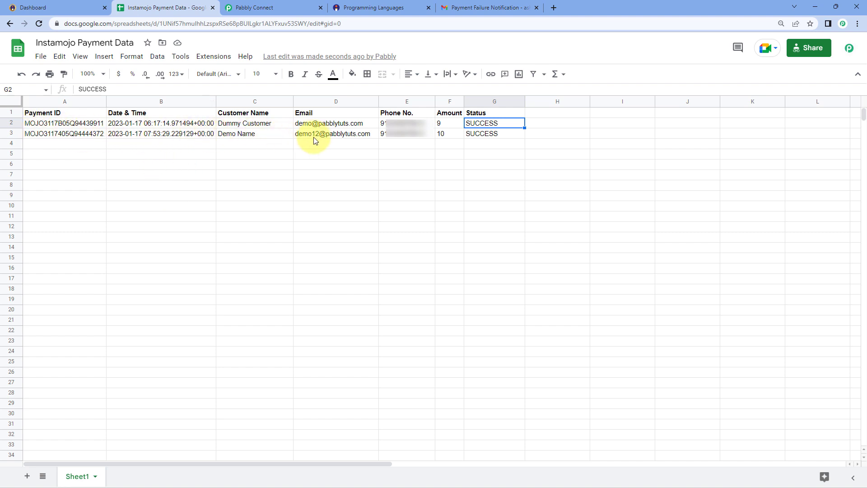
click(89, 135)
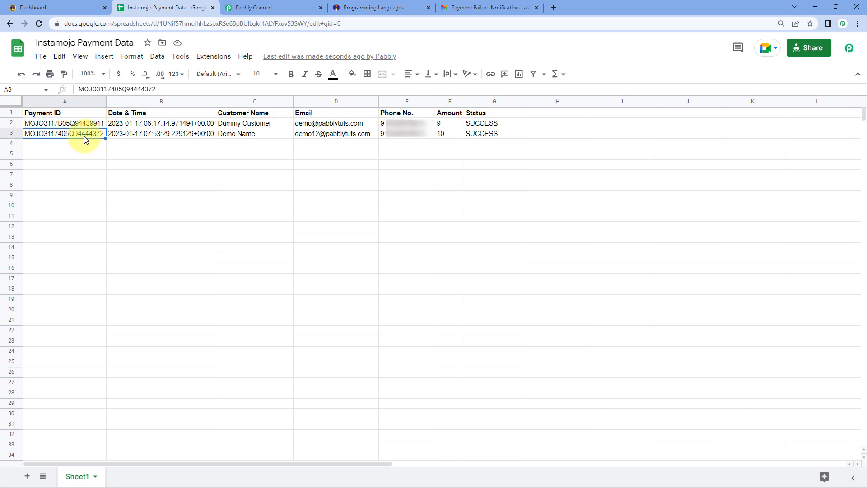
click(118, 137)
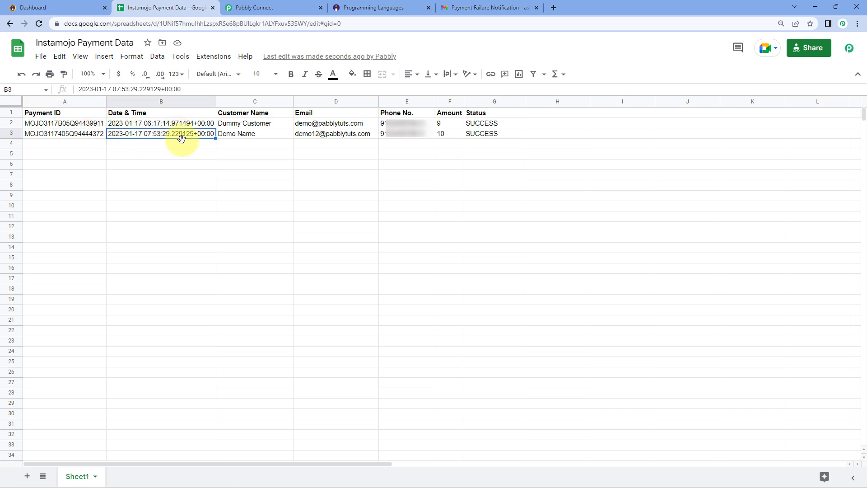
click(248, 136)
click(344, 134)
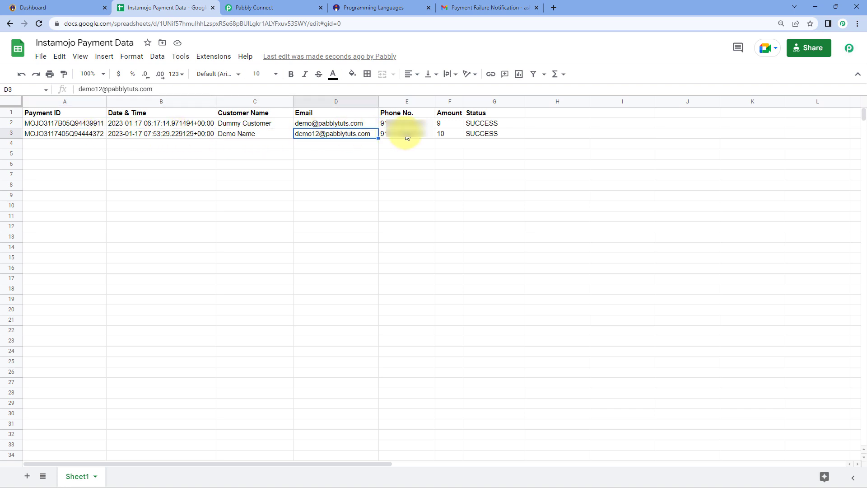
click(407, 137)
click(449, 137)
click(474, 138)
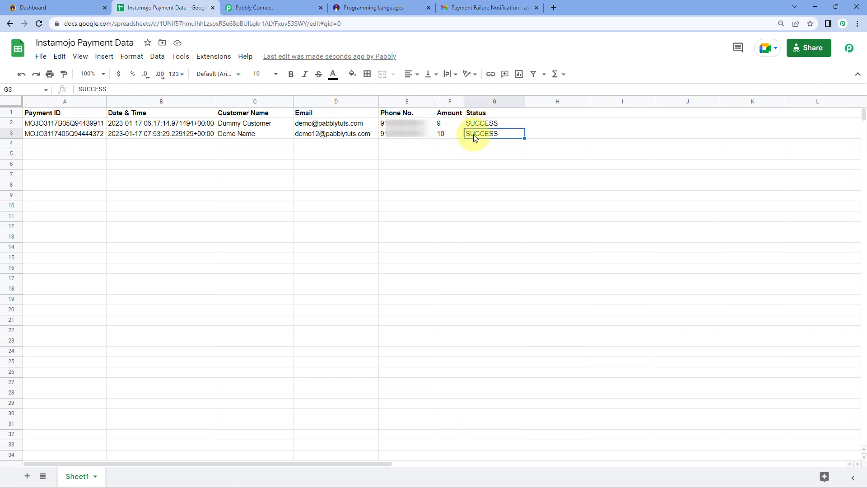
click(83, 137)
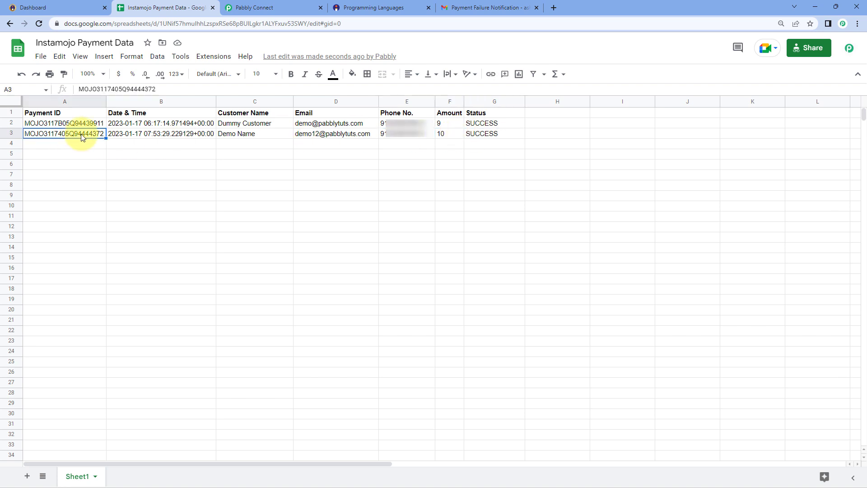
click(253, 7)
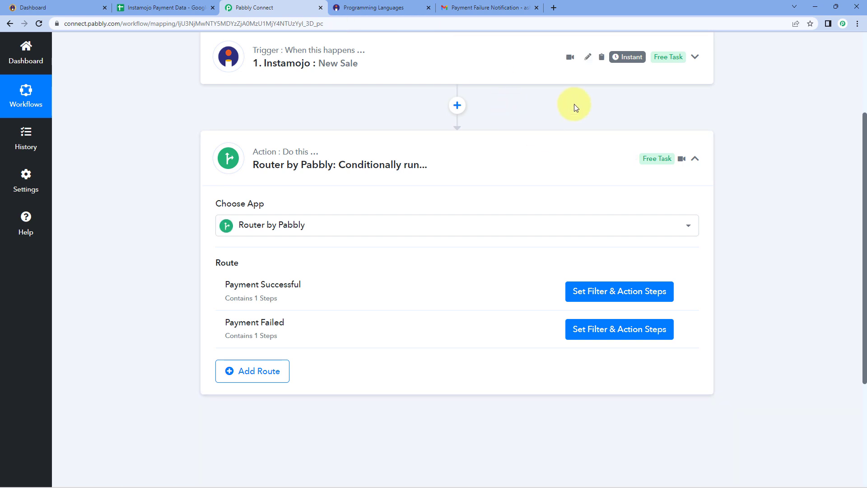
click(505, 142)
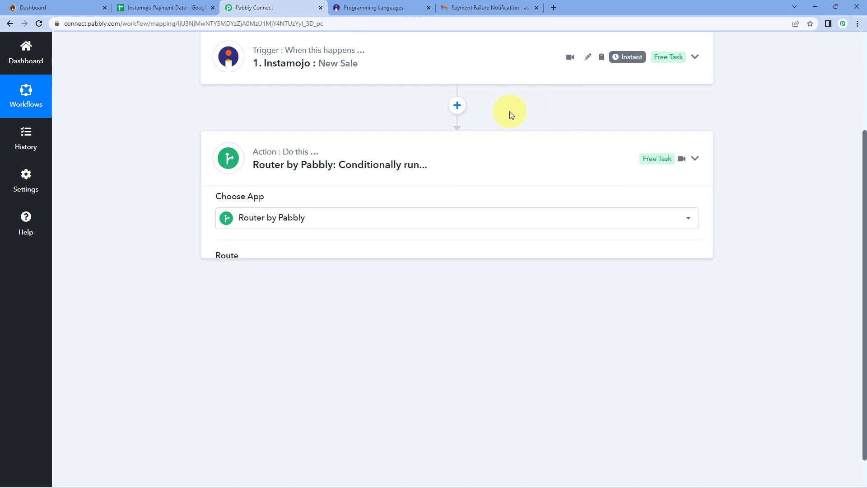
scroll(497, 132, up, 2)
scroll(497, 135, up, 1)
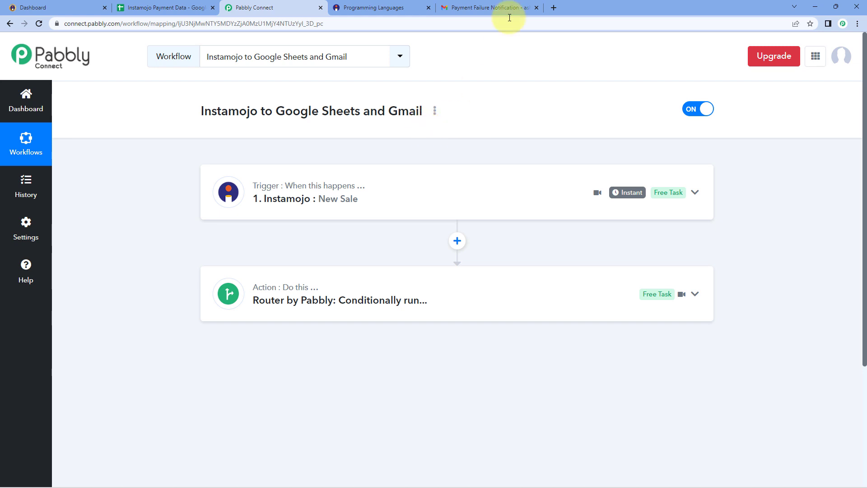